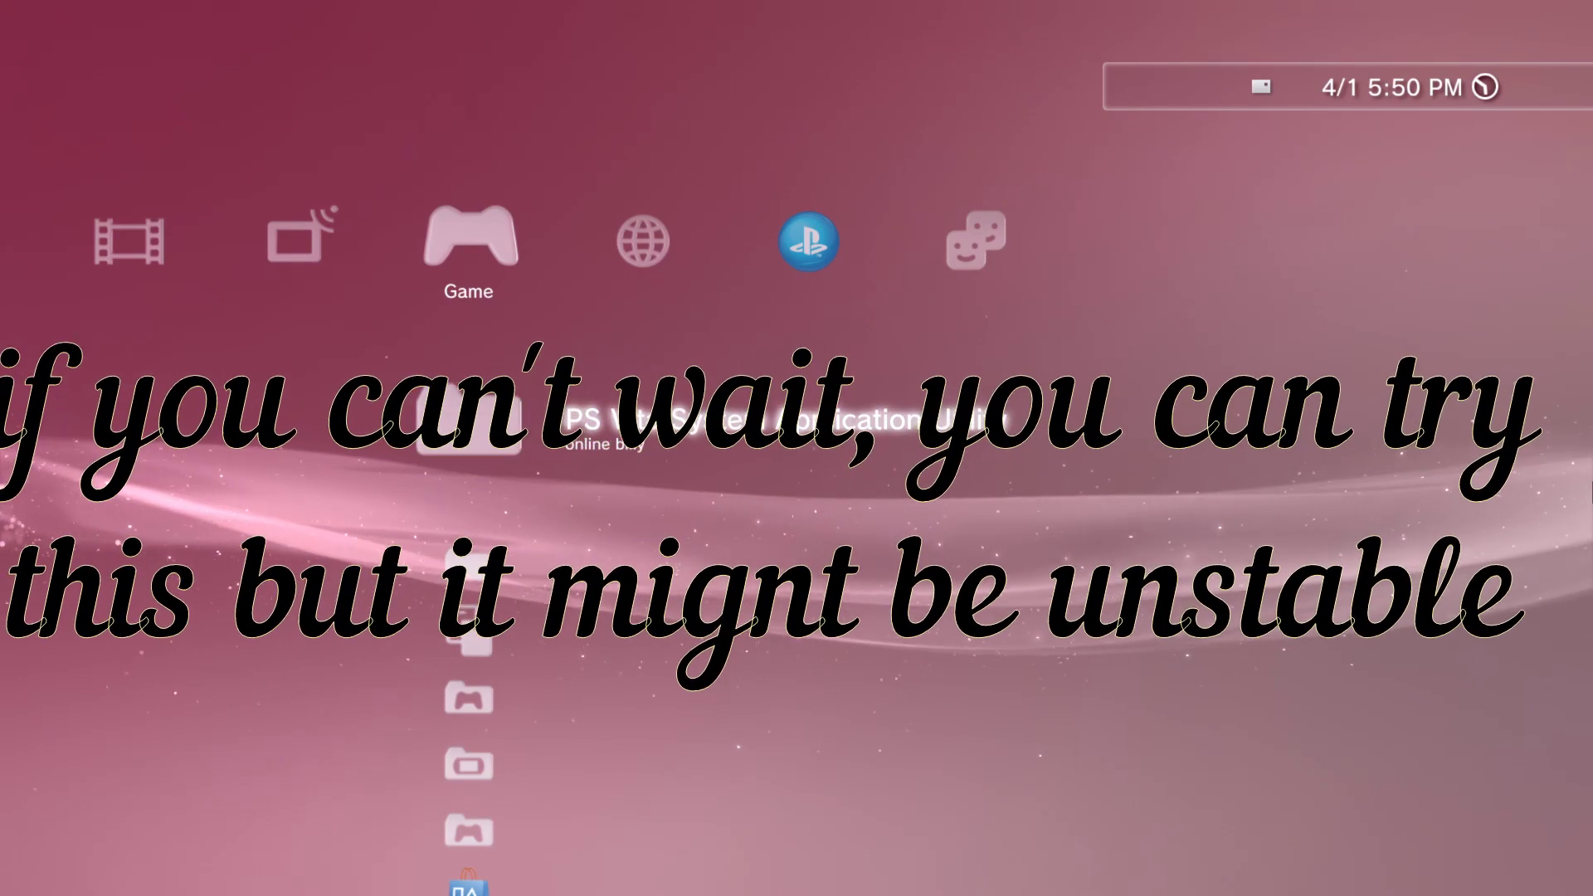
Step: Browse the Game column's utilities, homebrew apps and installed games, including webMAN MOD
{"action": "key", "text": "Down"}
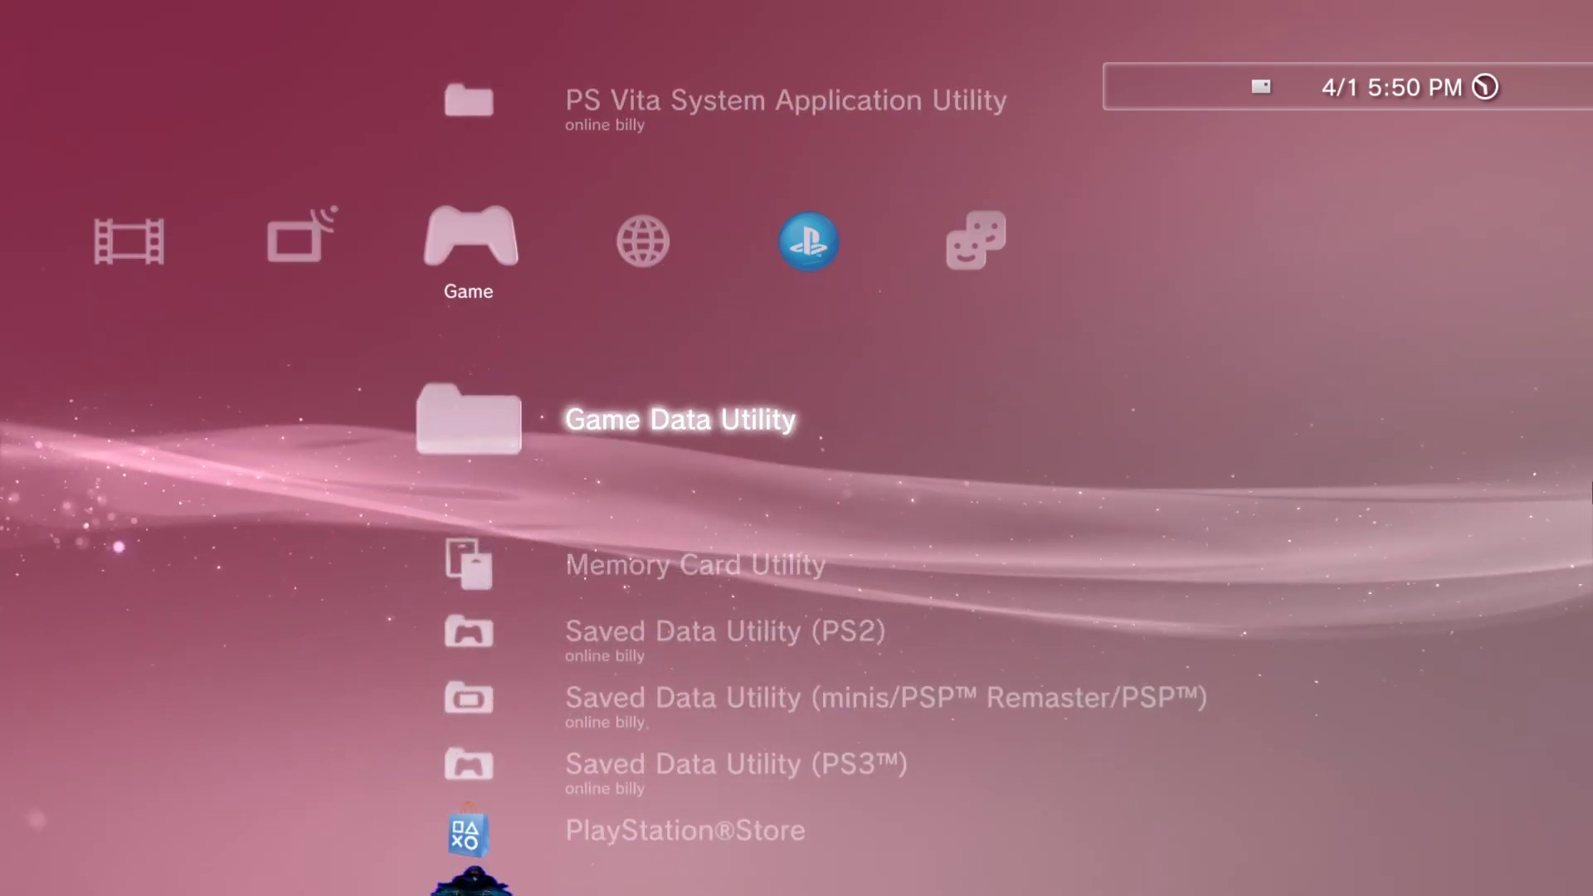
{"action": "key", "text": "Down"}
{"action": "key", "text": "Down"}
{"action": "key", "text": "Down"}
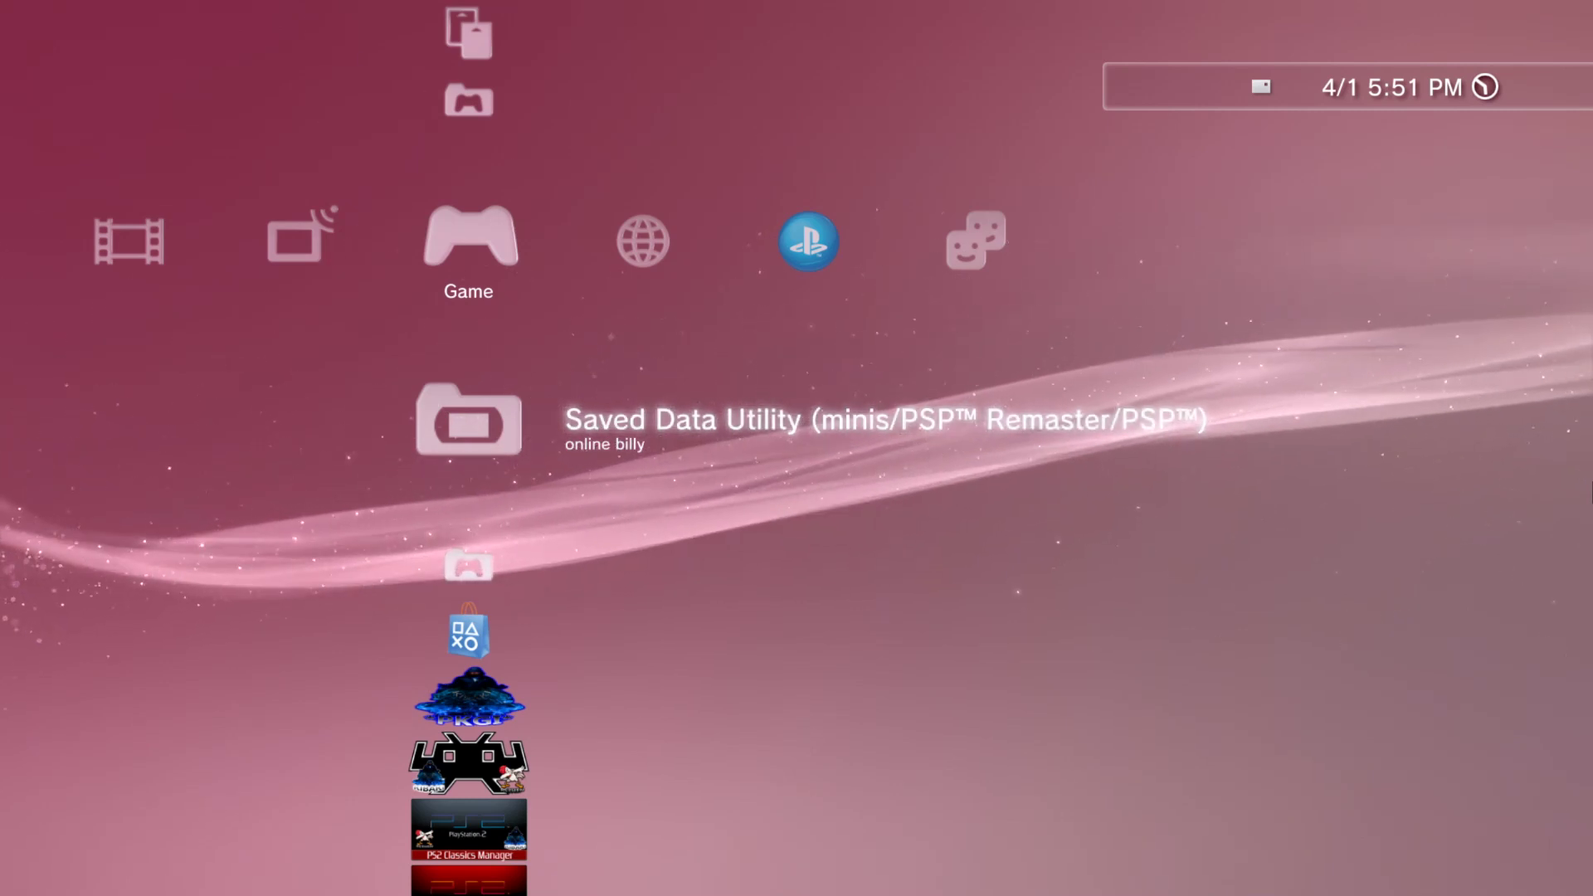
{"action": "key", "text": "Down"}
{"action": "key", "text": "Down"}
{"action": "key", "text": "Down"}
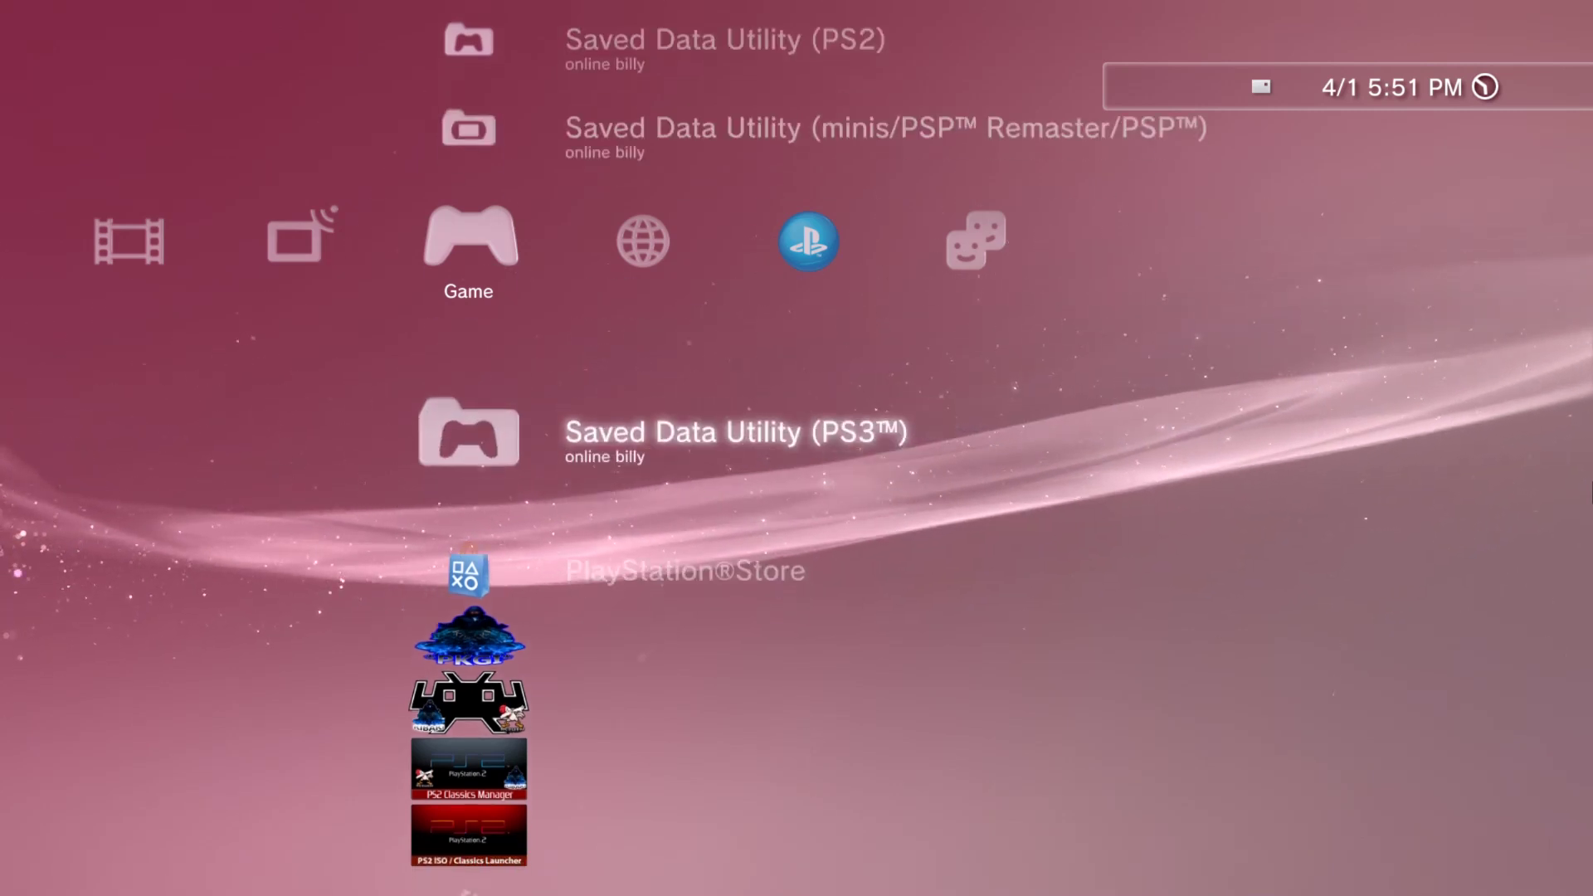
{"action": "key", "text": "Down"}
{"action": "key", "text": "Down"}
{"action": "key", "text": "Down"}
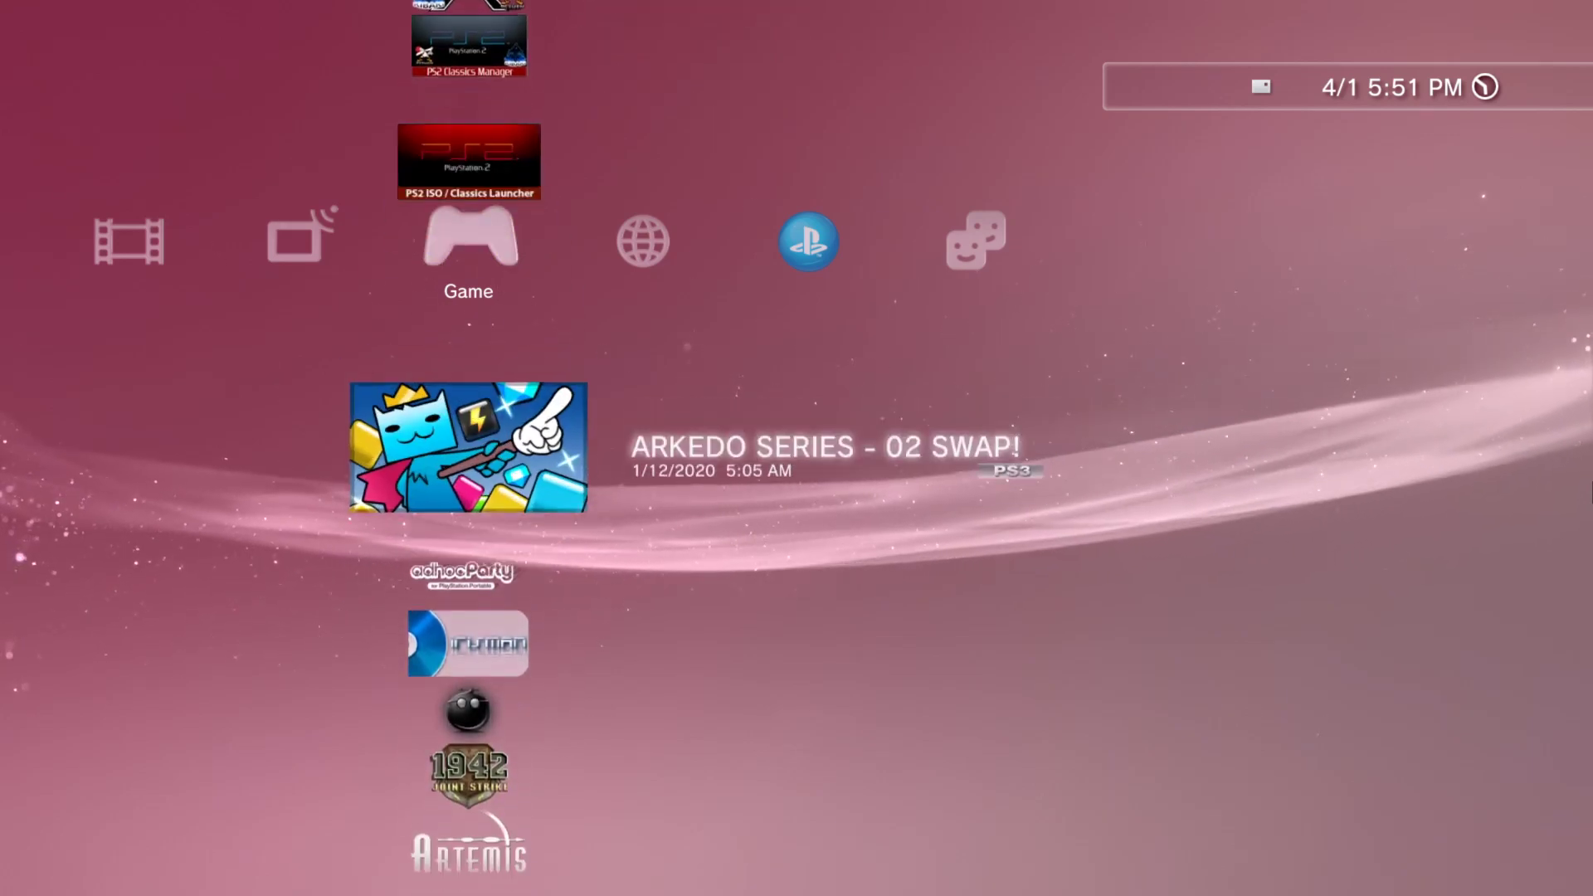
{"action": "key", "text": "Down"}
{"action": "key", "text": "Down"}
{"action": "key", "text": "Down"}
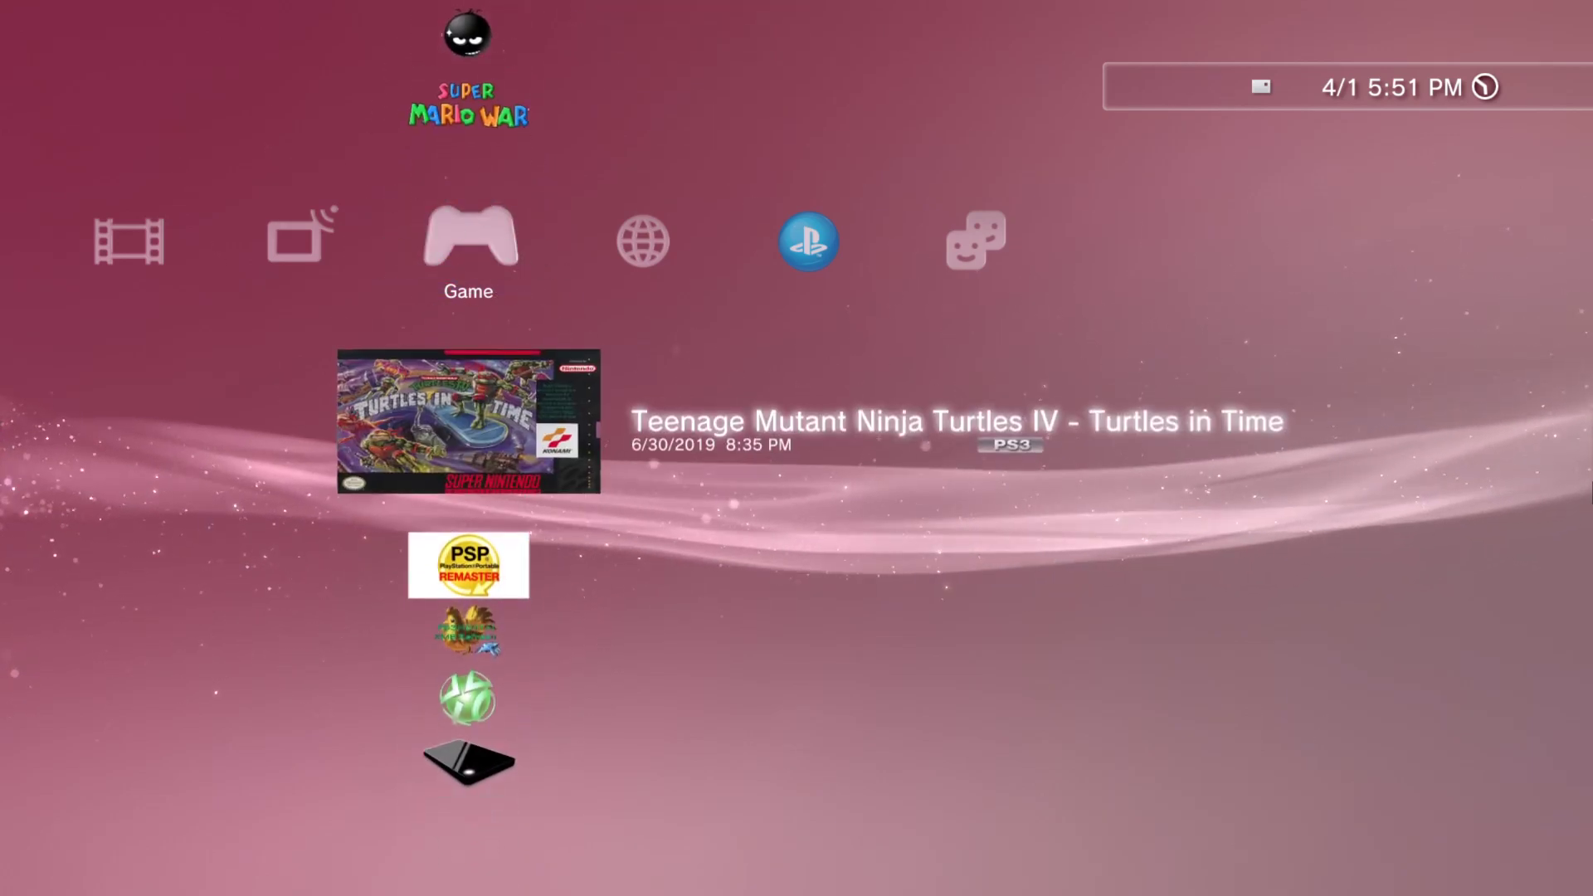
{"action": "key", "text": "Up"}
{"action": "key", "text": "Up"}
{"action": "key", "text": "Up"}
{"action": "key", "text": "Up"}
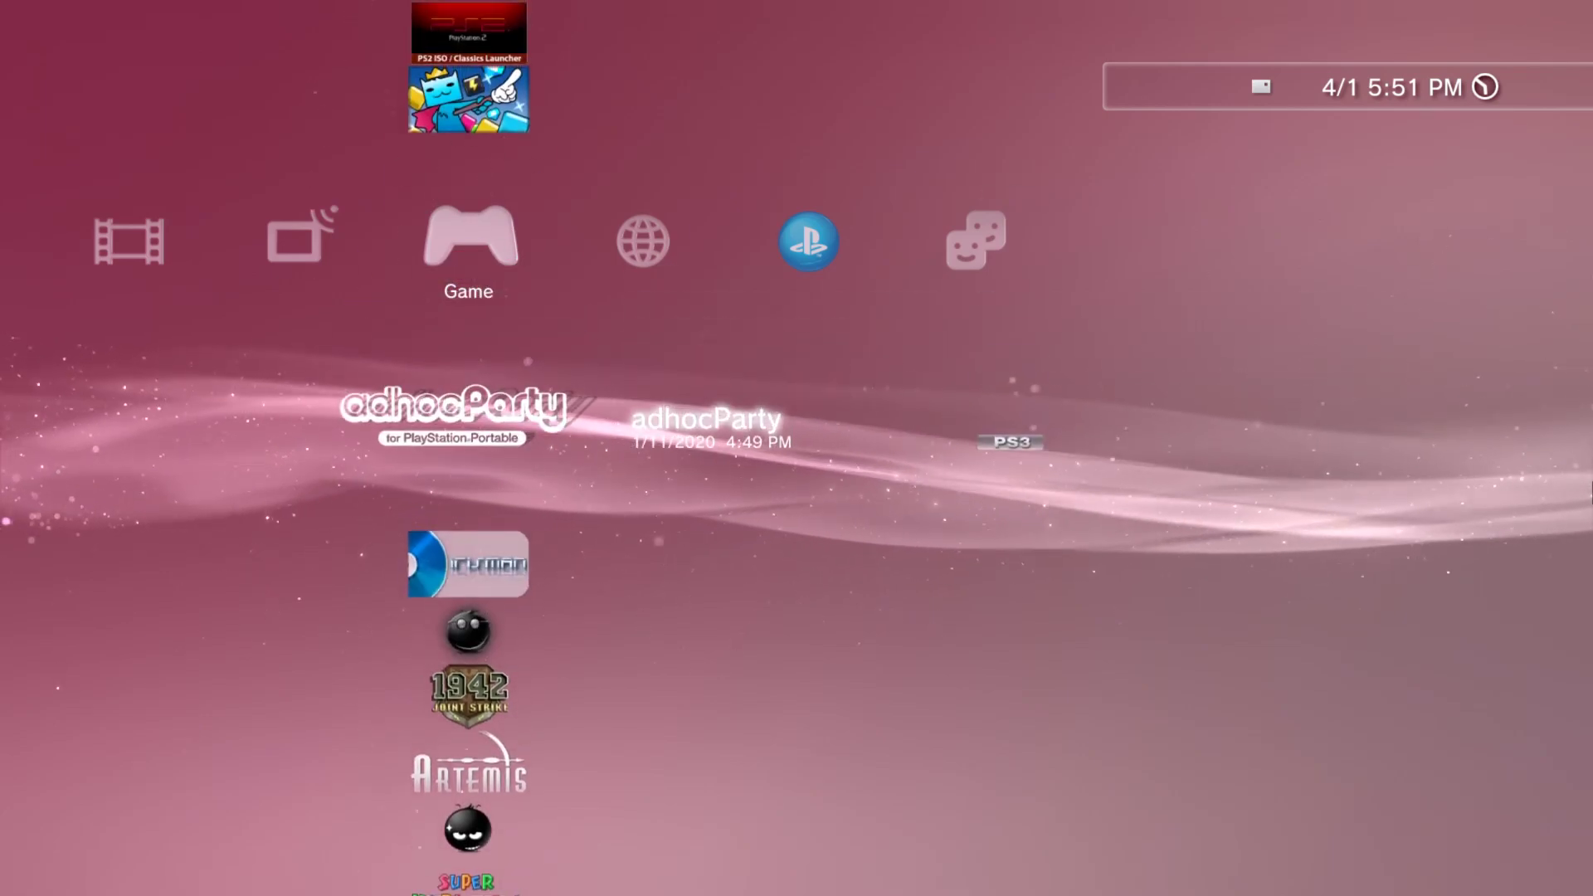
{"action": "key", "text": "Up"}
{"action": "key", "text": "Up"}
{"action": "key", "text": "Up"}
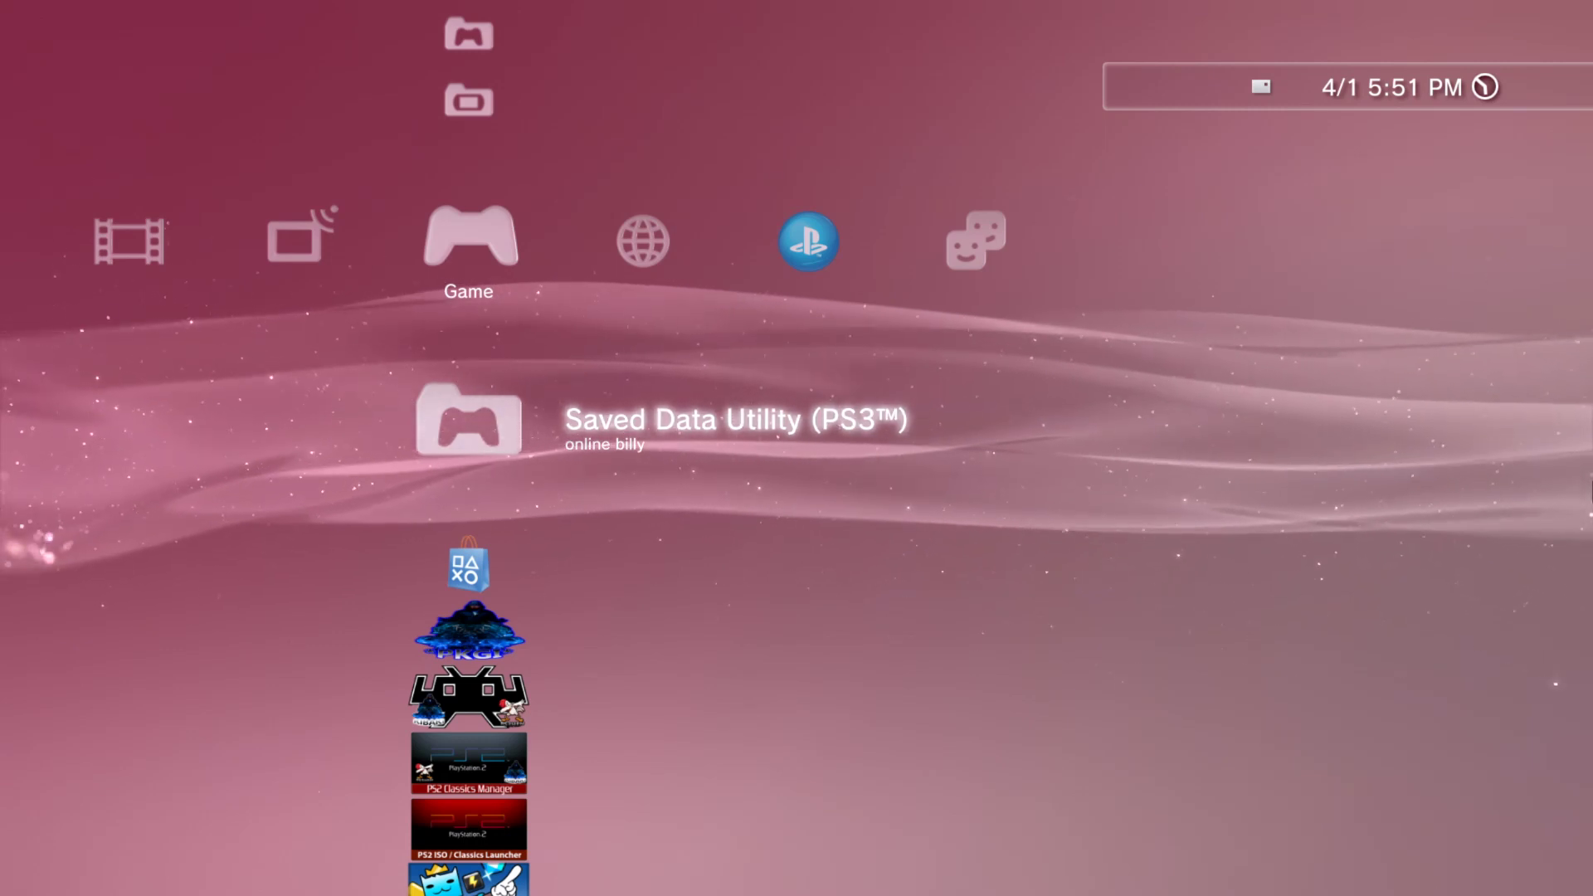
Step: Check System Settings > System Information to confirm firmware Version 4.86
{"action": "key", "text": "Left"}
{"action": "key", "text": "Left"}
{"action": "key", "text": "Left"}
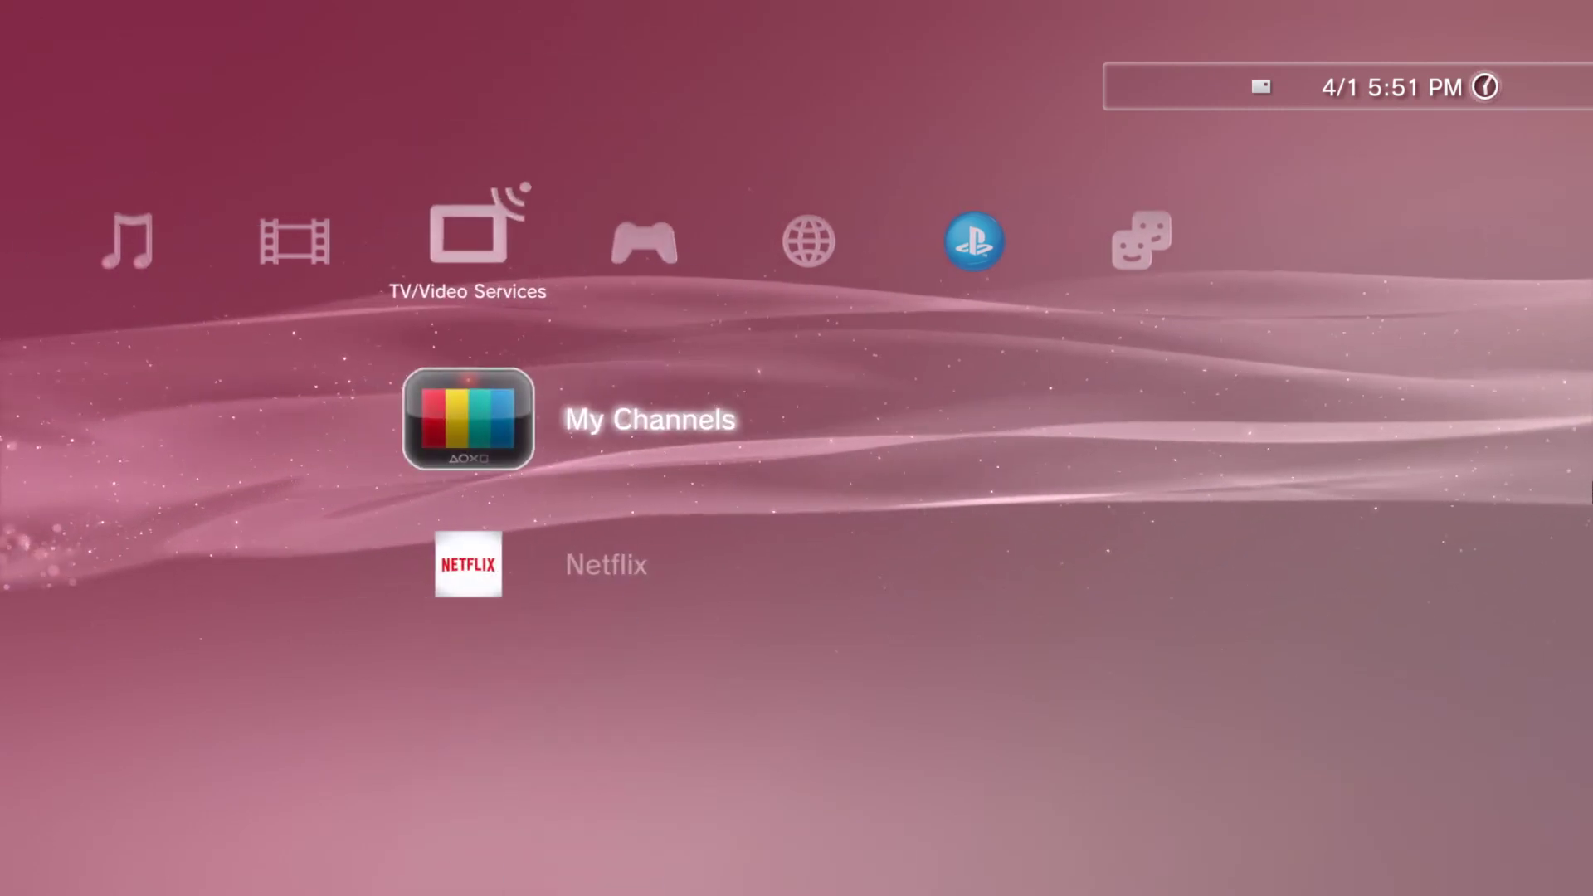
{"action": "key", "text": "Left"}
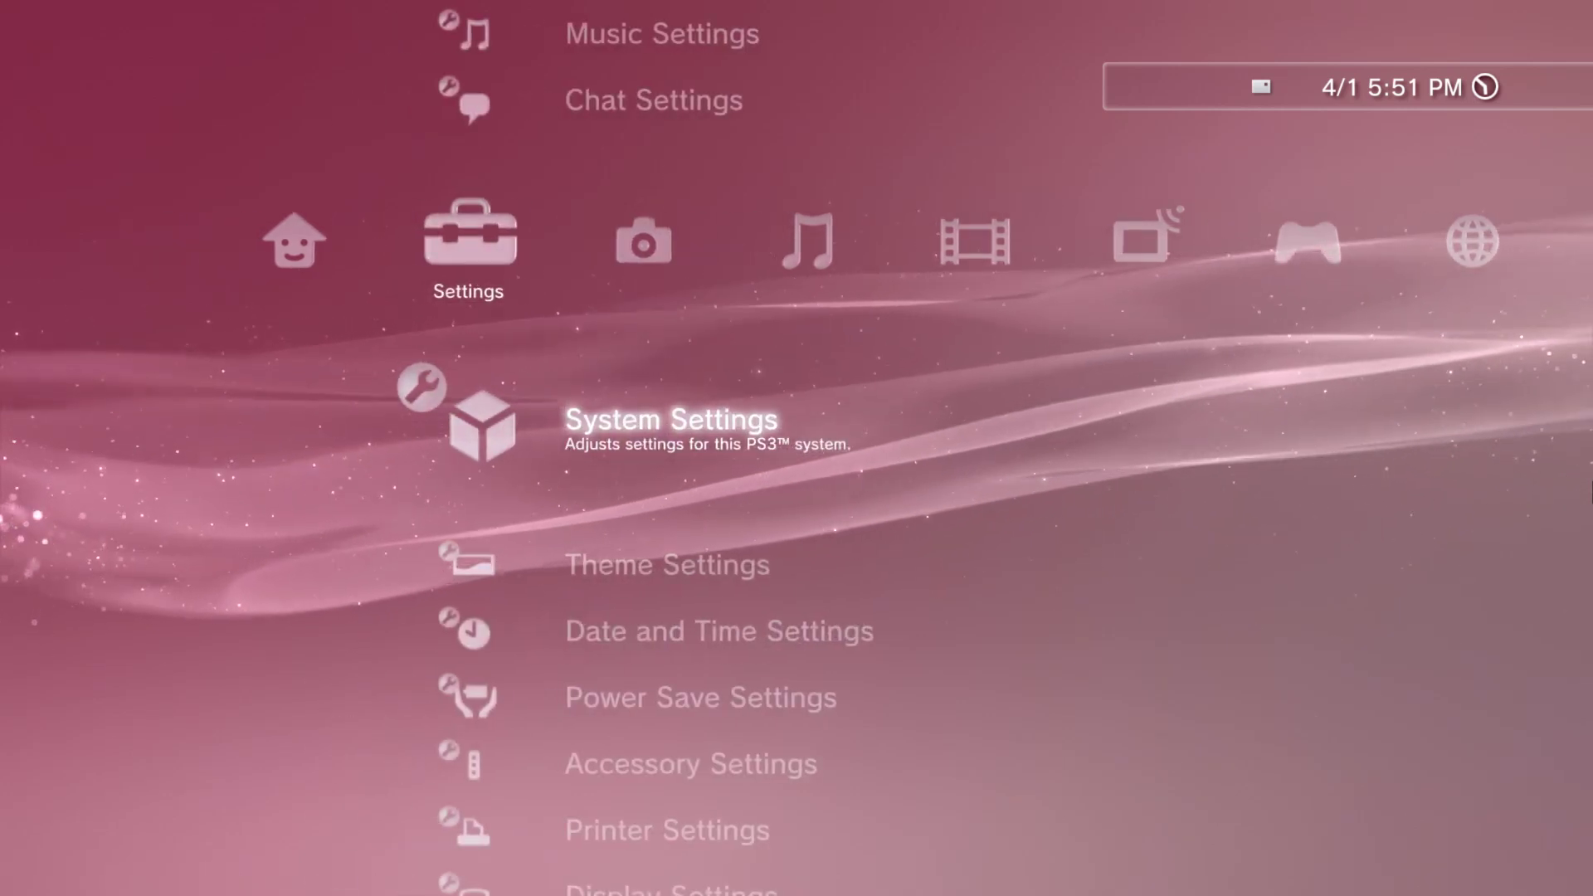
{"action": "key", "text": "Up"}
{"action": "key", "text": "Down"}
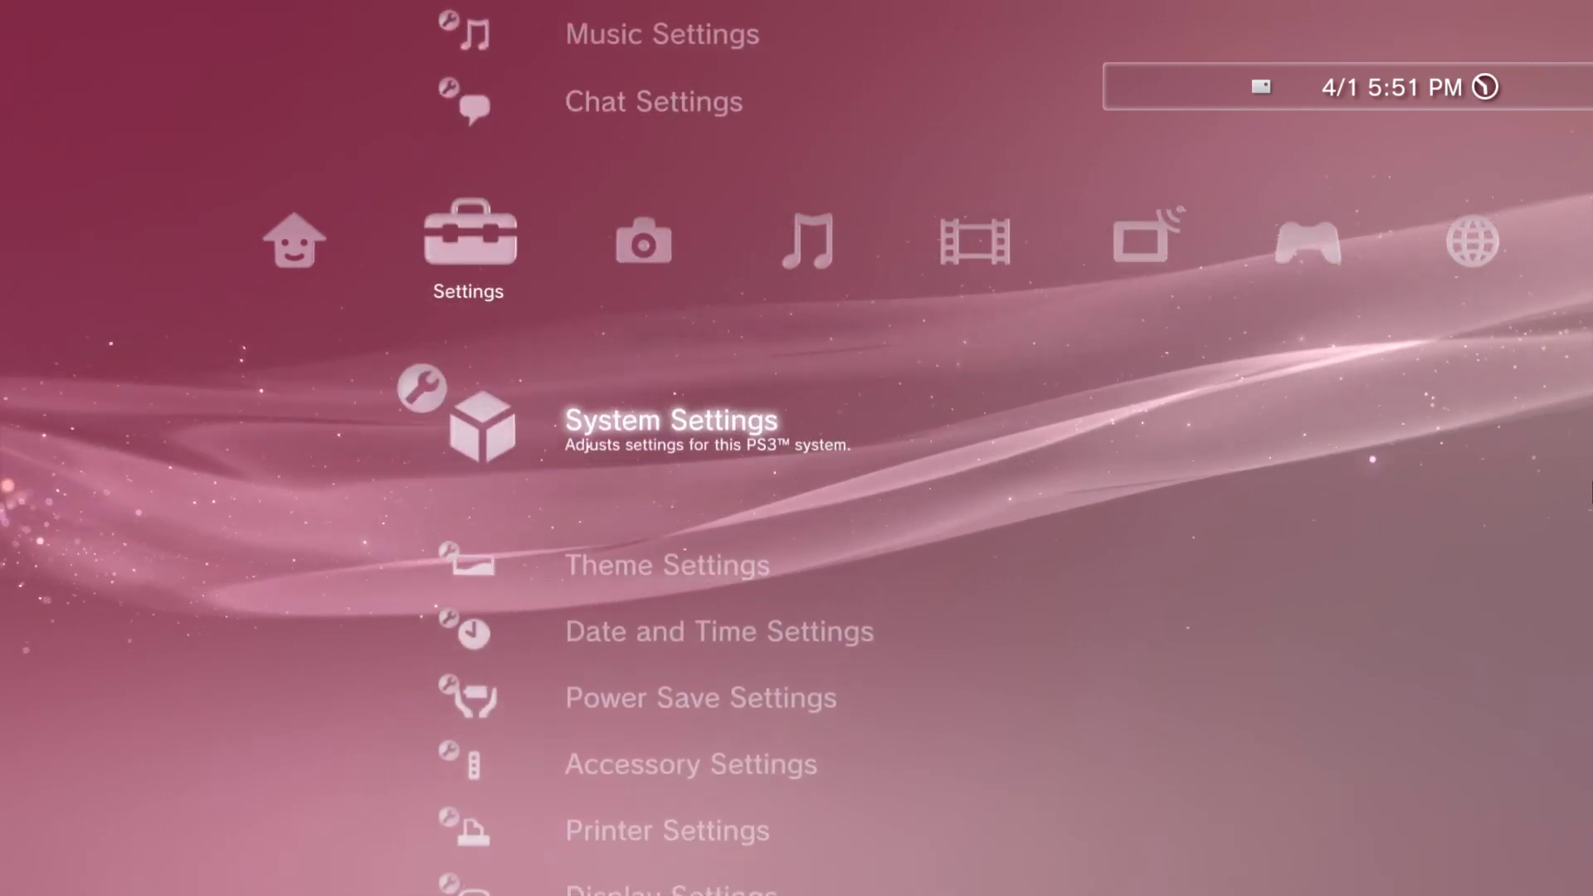
{"action": "key", "text": "Return"}
{"action": "key", "text": "Up"}
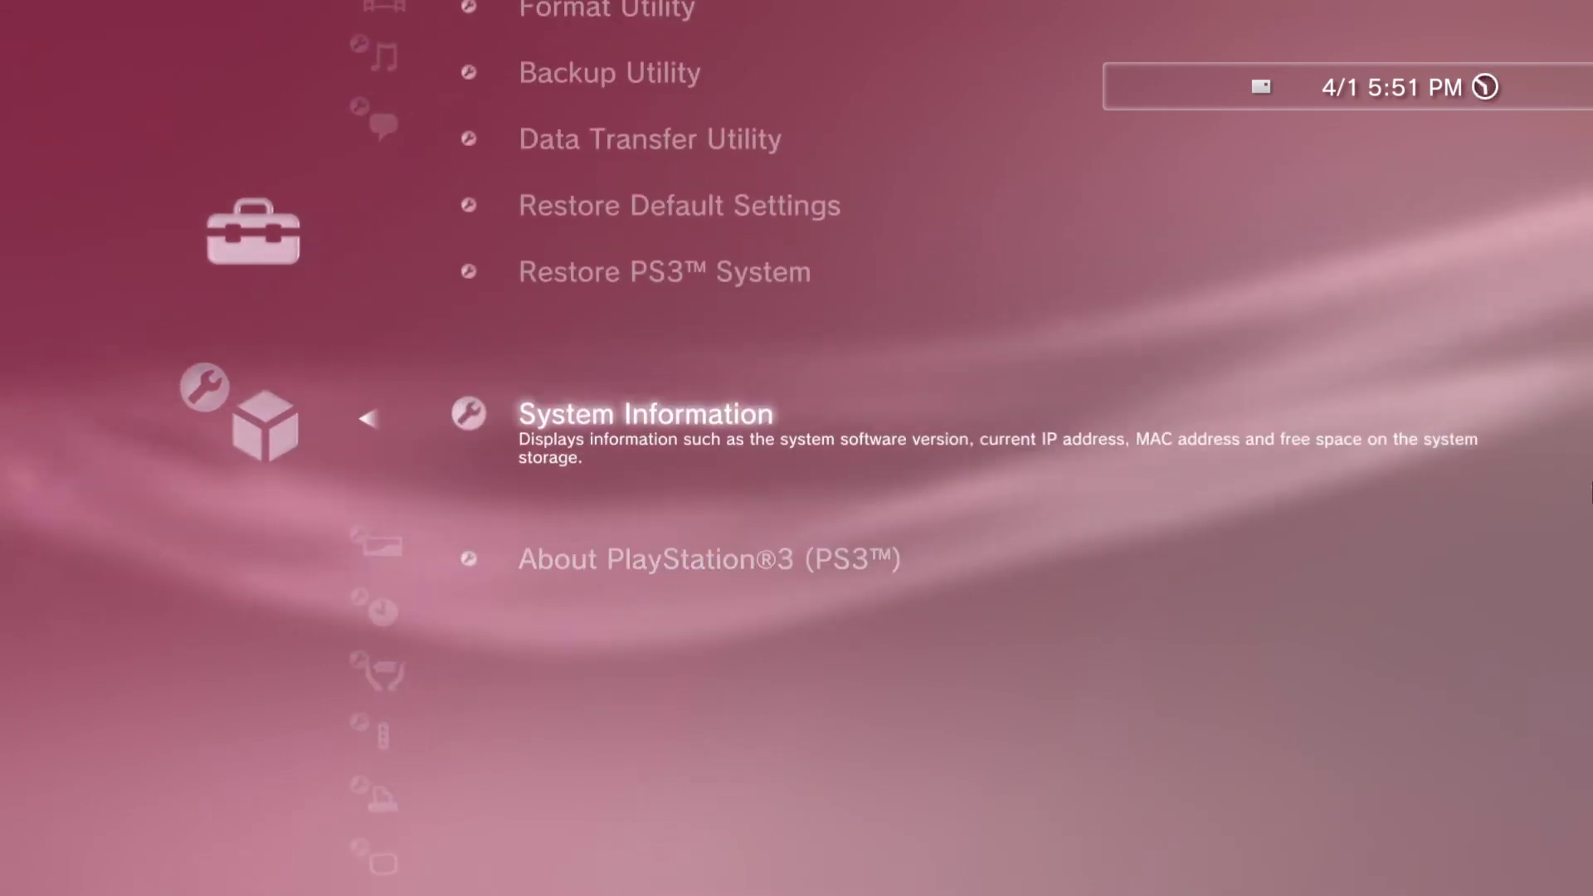
{"action": "key", "text": "Return"}
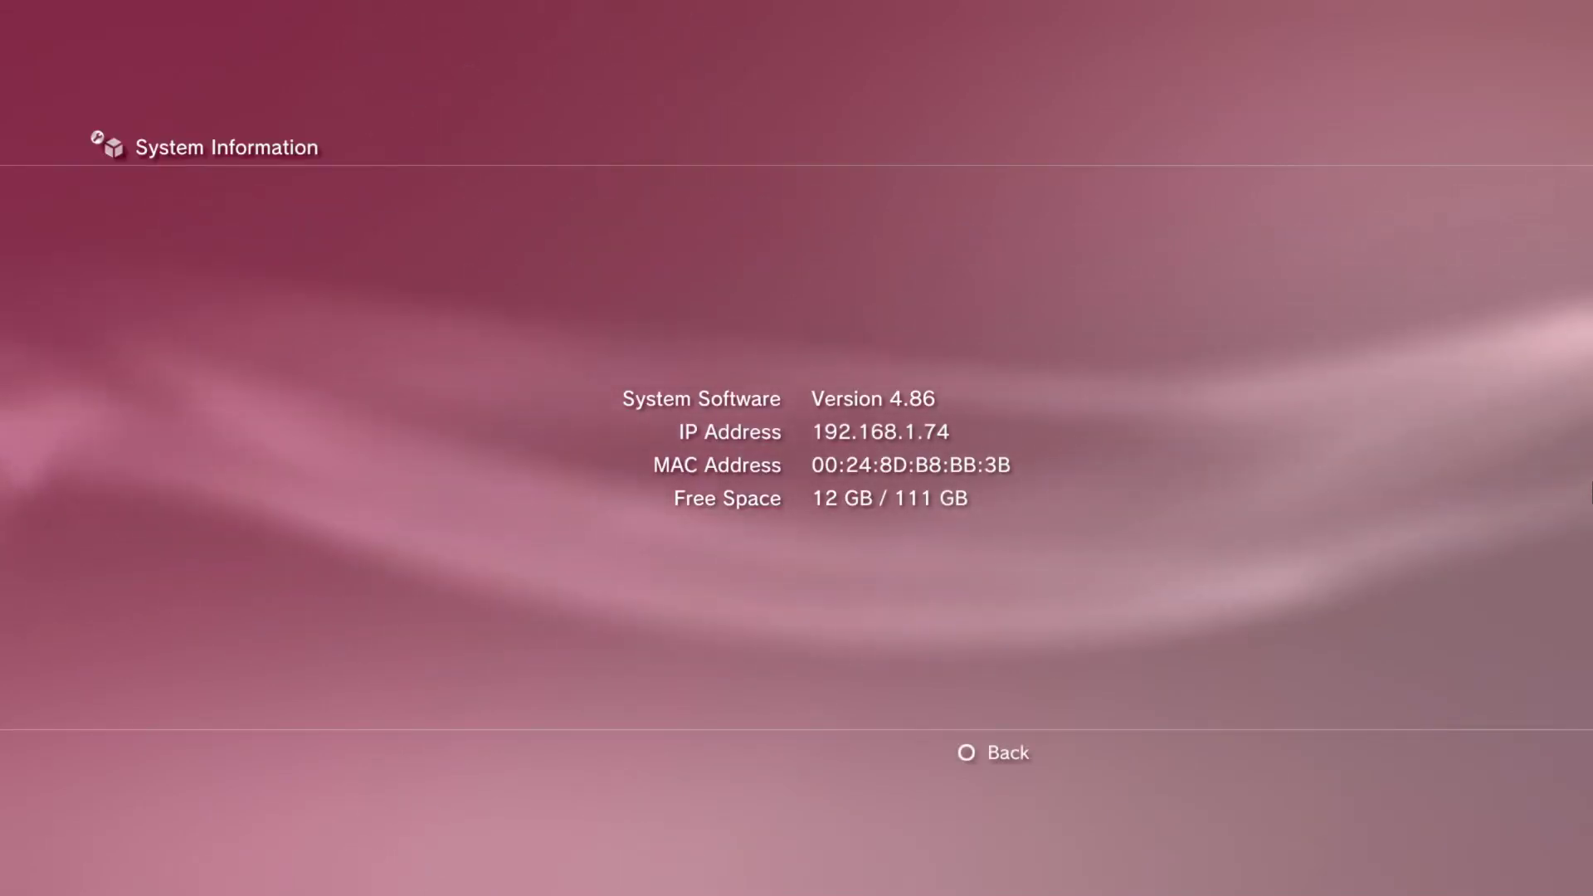
{"action": "key", "text": "Escape"}
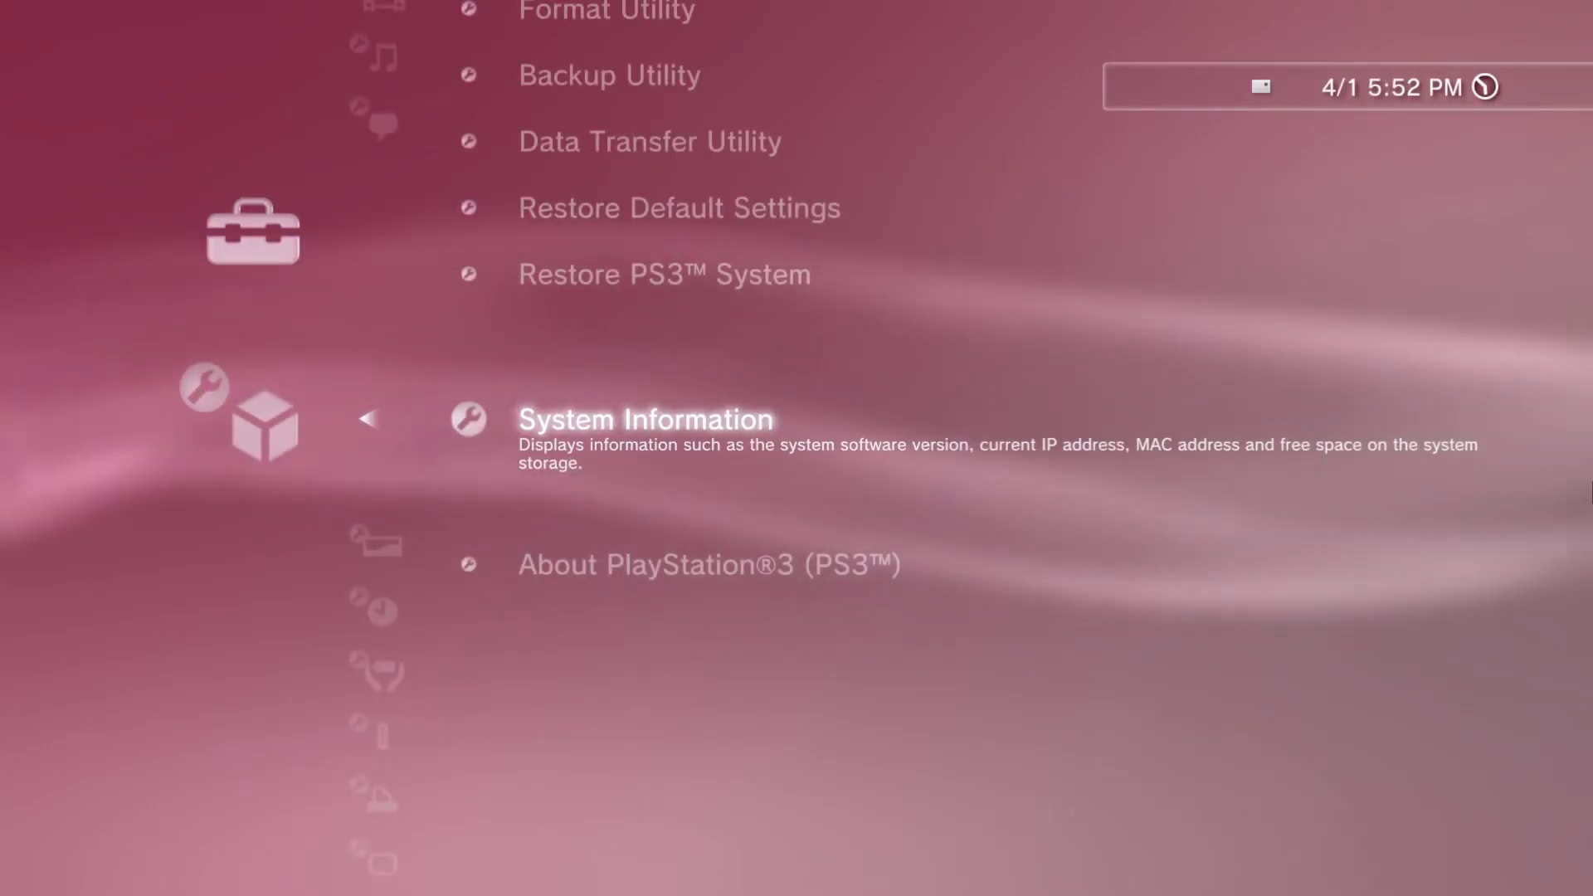
Step: Run System Update and confirm the latest system software is already installed
{"action": "key", "text": "Escape"}
{"action": "key", "text": "Up"}
{"action": "key", "text": "Up"}
{"action": "key", "text": "Up"}
{"action": "key", "text": "Up"}
{"action": "key", "text": "Up"}
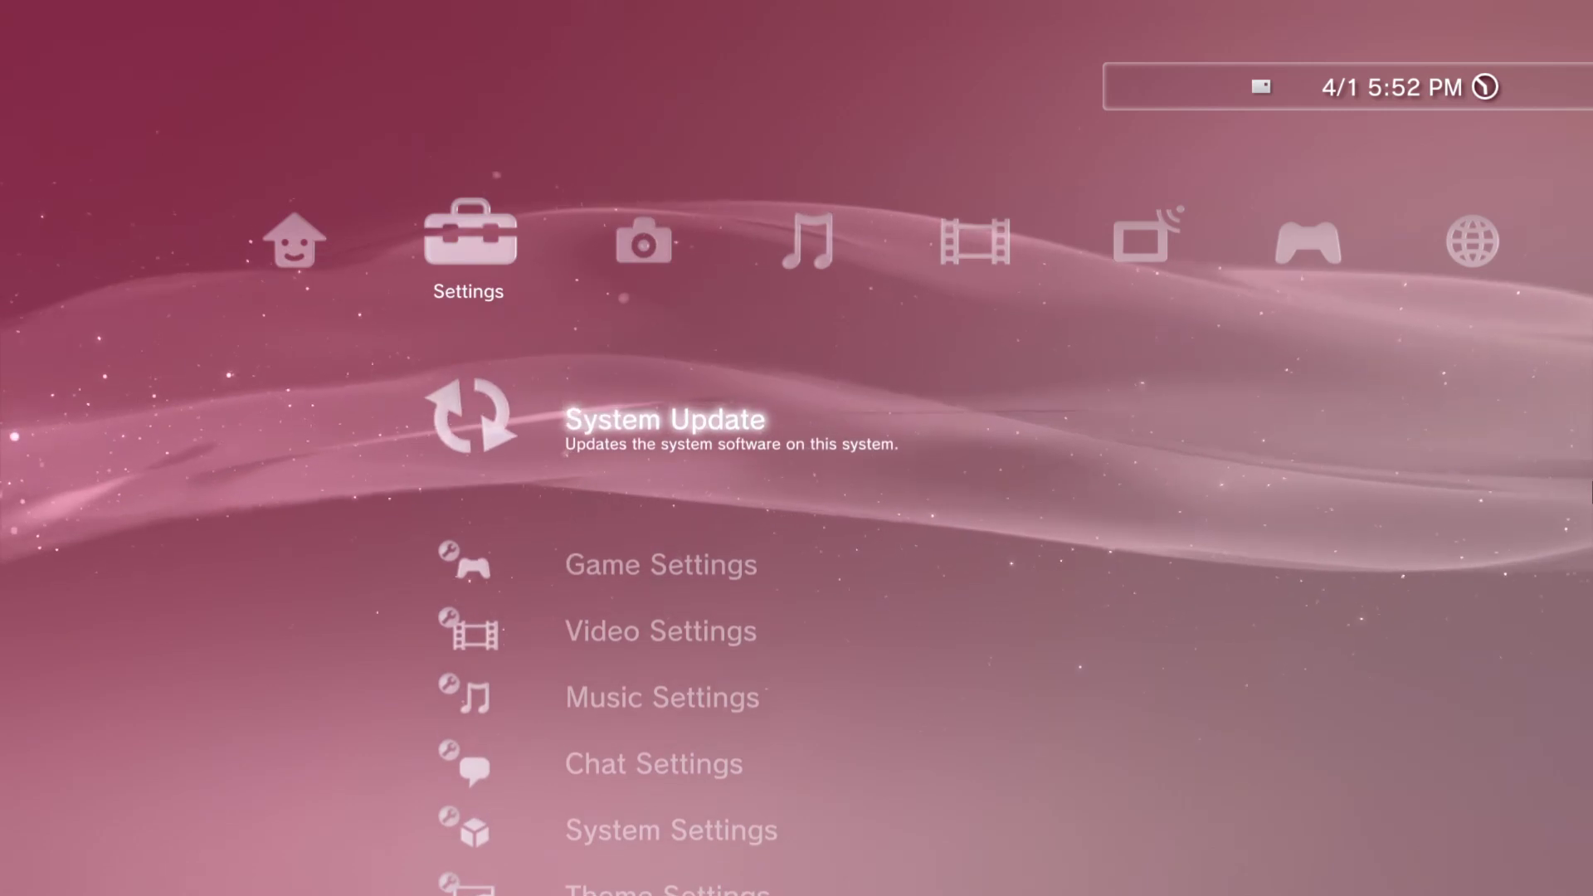
{"action": "key", "text": "Return"}
{"action": "key", "text": "Return"}
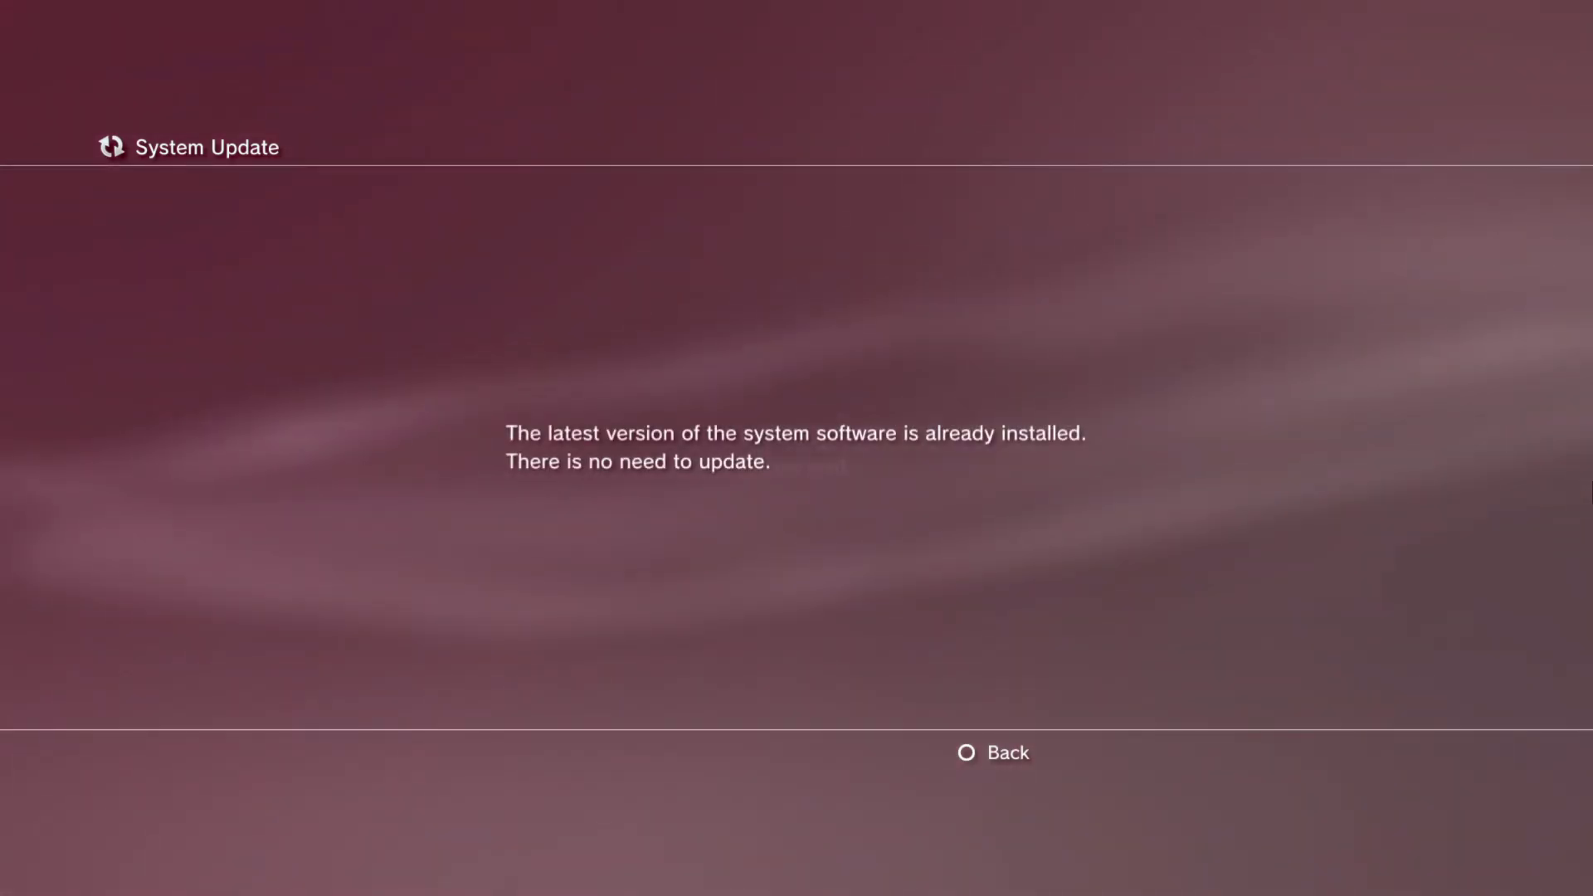
{"action": "key", "text": "Escape"}
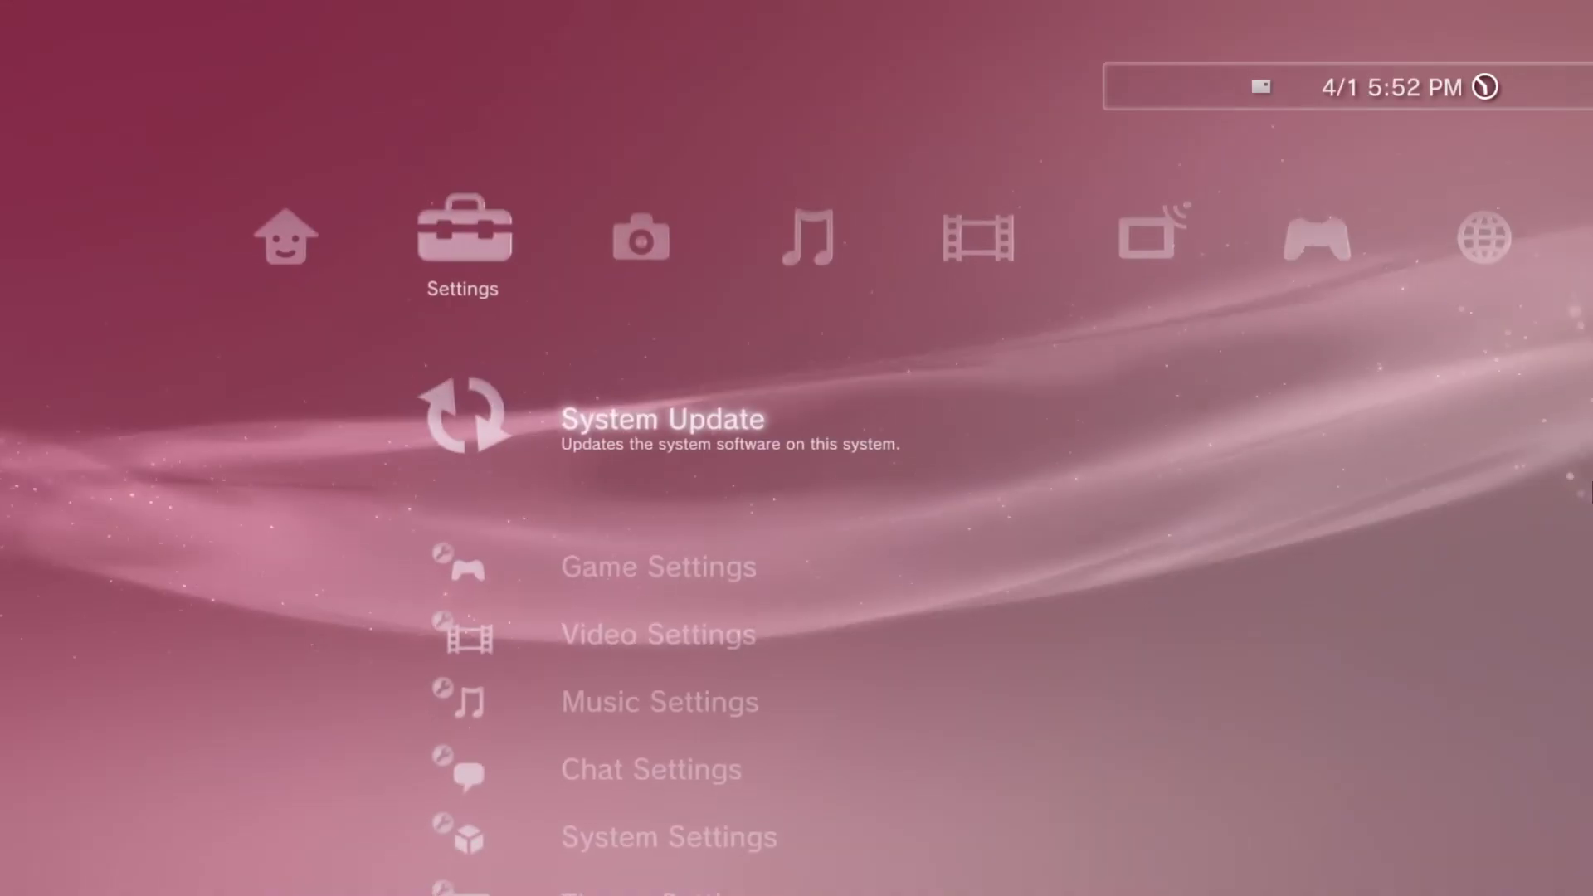
{"action": "key", "text": "Down"}
Step: Move to the Network category and launch the Internet Browser on a blank page
{"action": "key", "text": "Right"}
{"action": "key", "text": "Right"}
{"action": "key", "text": "Right"}
{"action": "key", "text": "Right"}
{"action": "key", "text": "Right"}
{"action": "key", "text": "Right"}
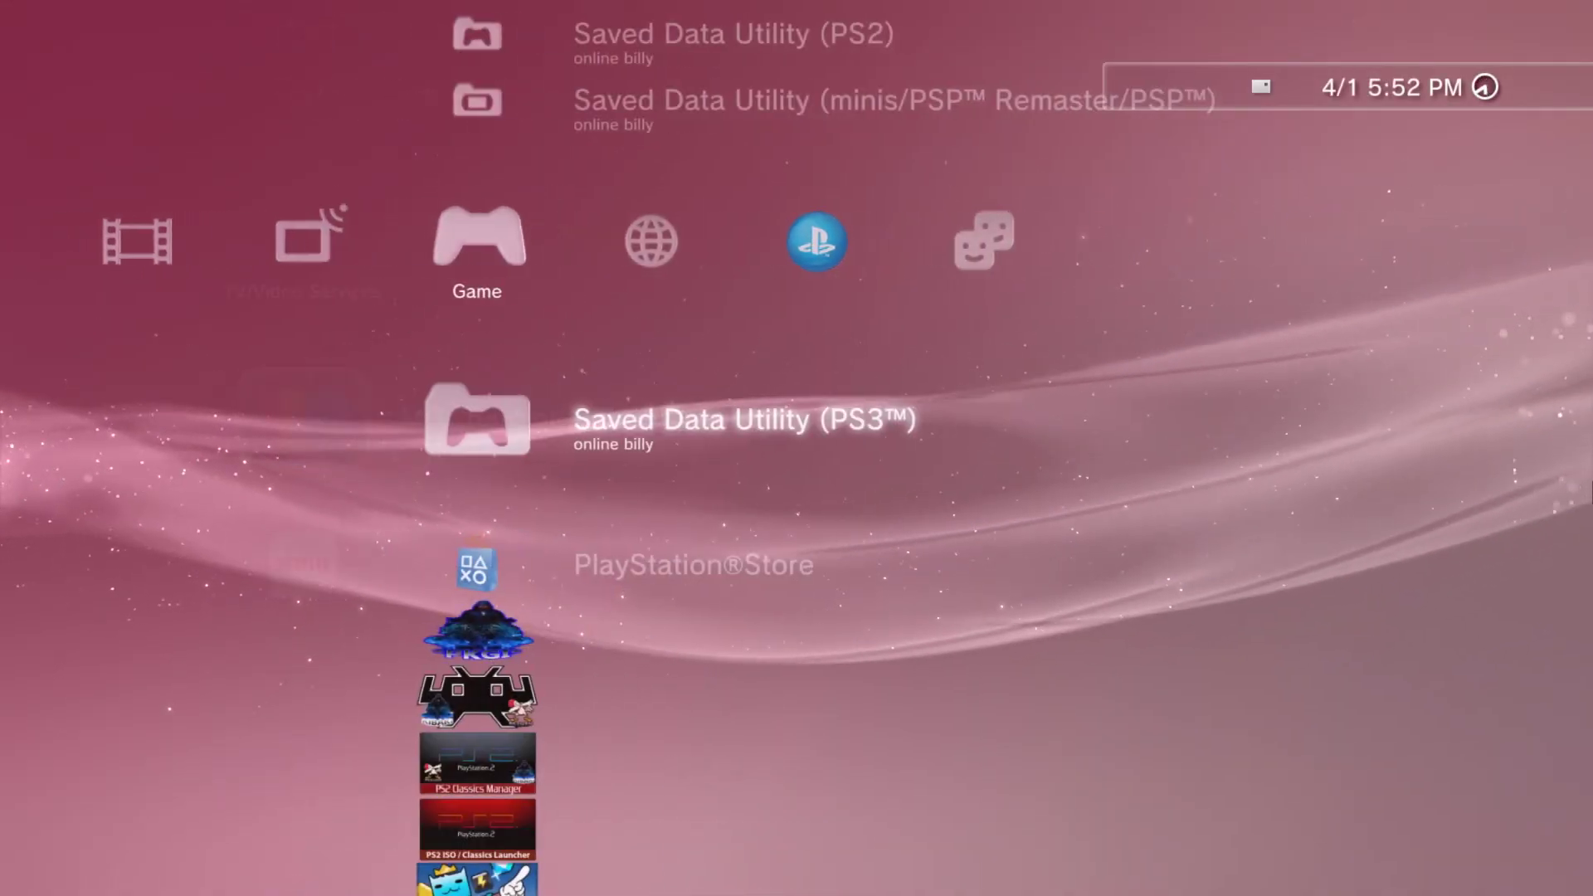
{"action": "key", "text": "Left"}
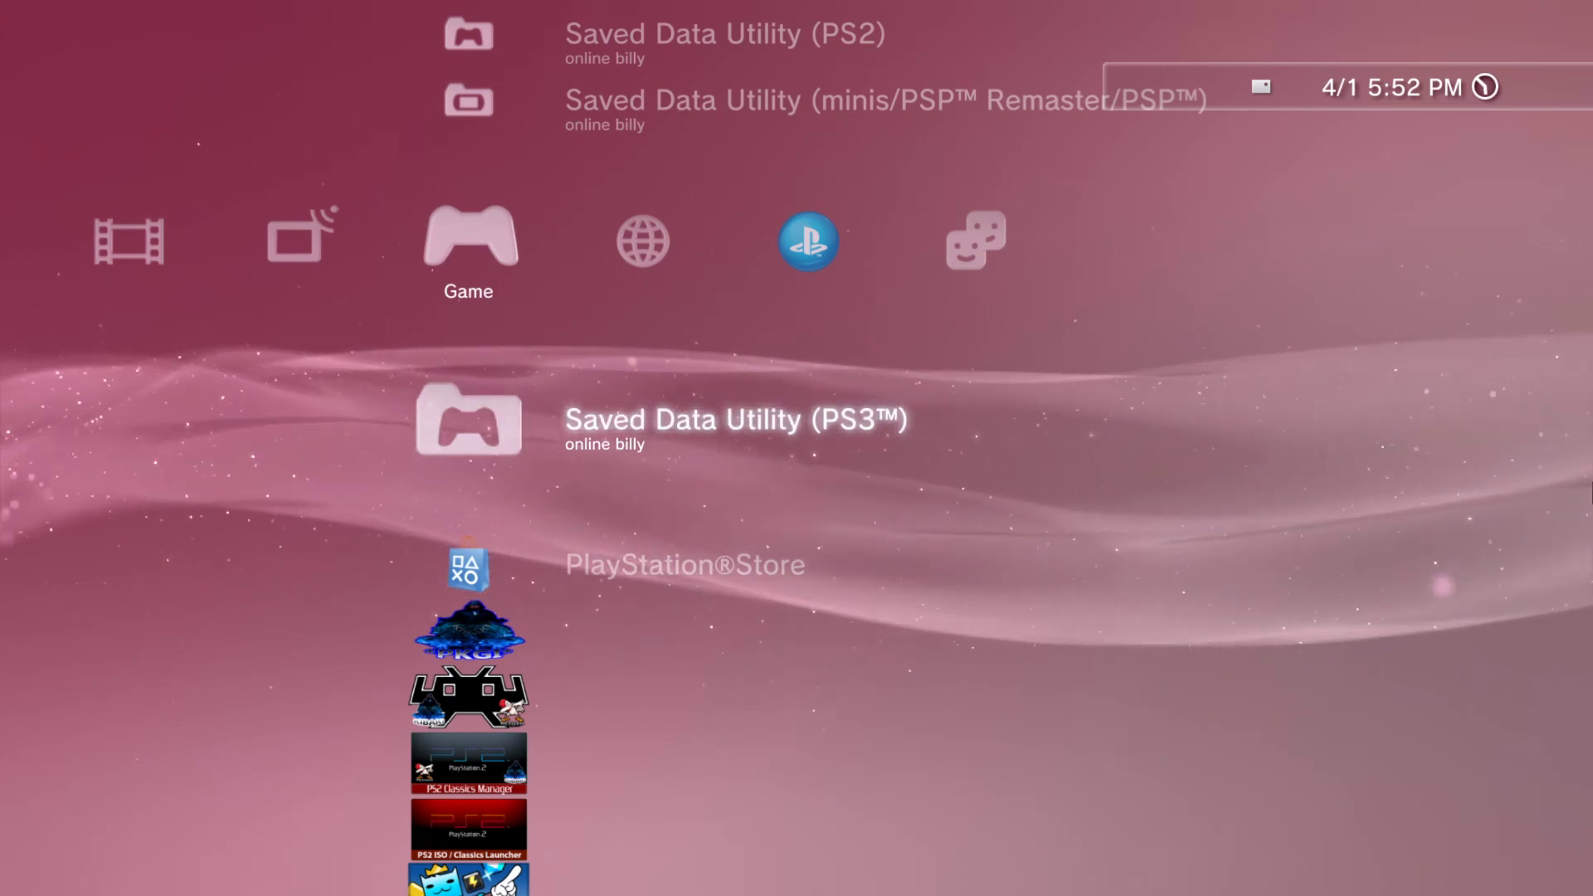
{"action": "key", "text": "Right"}
{"action": "key", "text": "Up"}
{"action": "key", "text": "Down"}
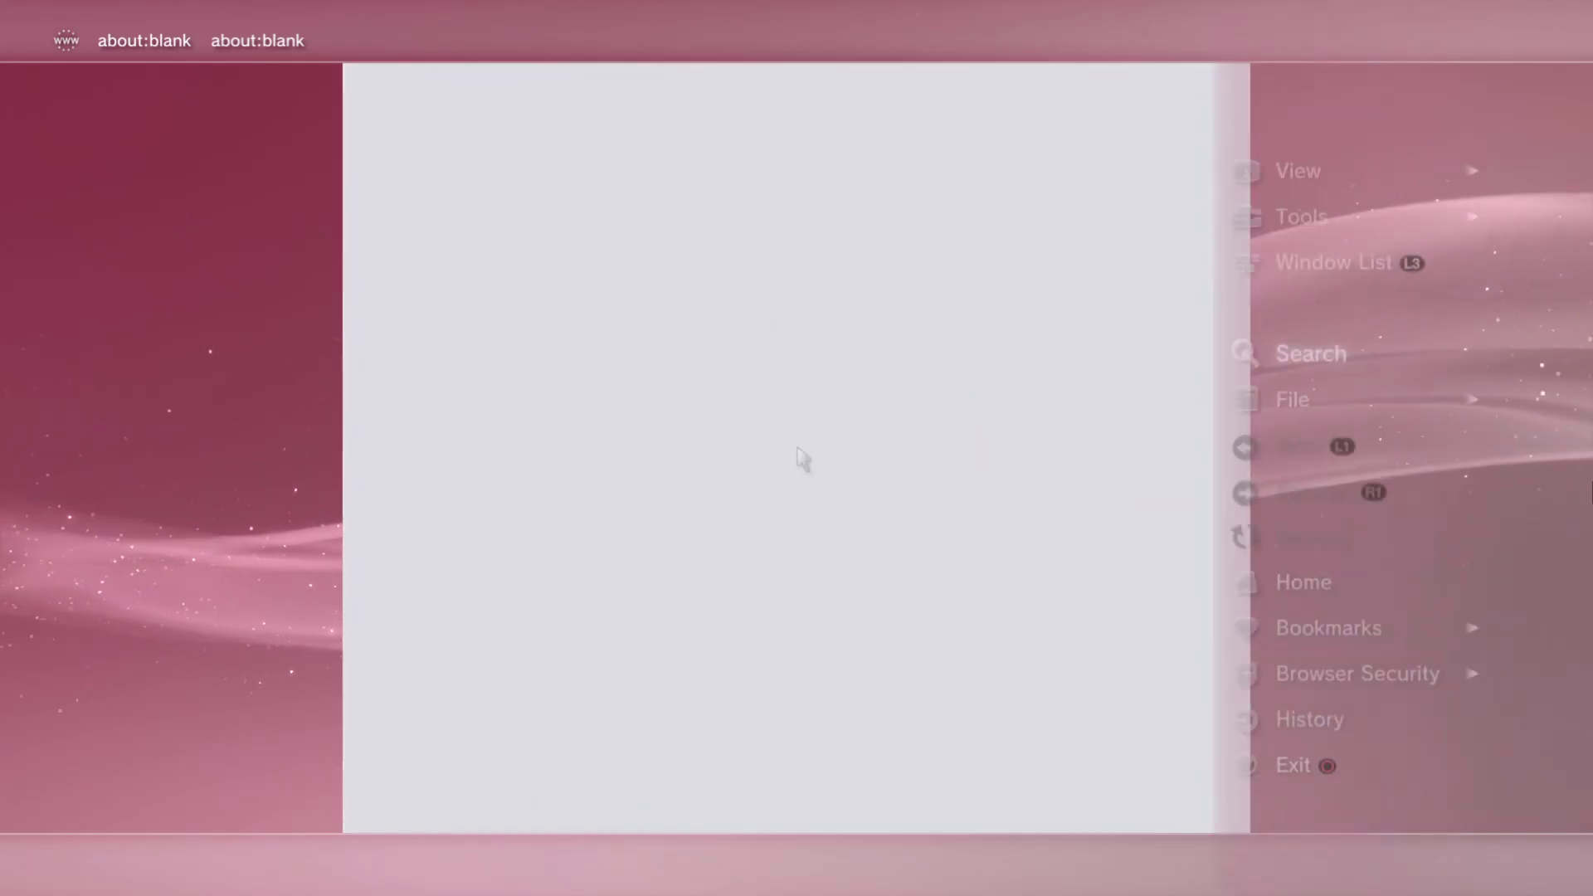
Step: Bring up the browser's address entry from its options menu
{"action": "key", "text": "Right"}
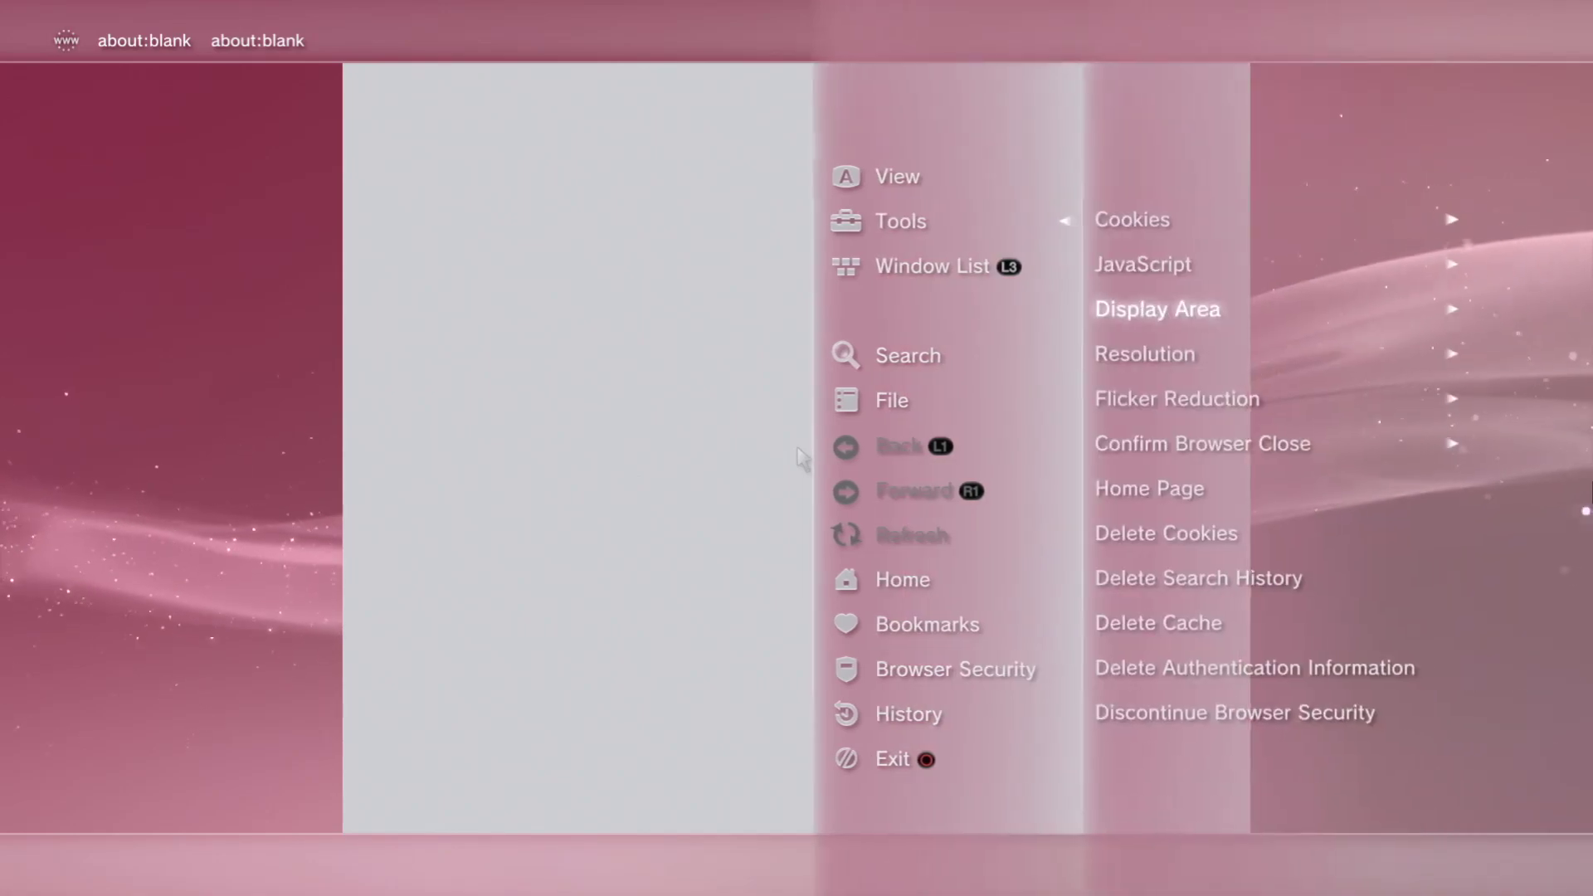
{"action": "key", "text": "Down"}
{"action": "key", "text": "Down"}
{"action": "key", "text": "Down"}
{"action": "key", "text": "Return"}
{"action": "key", "text": "Down"}
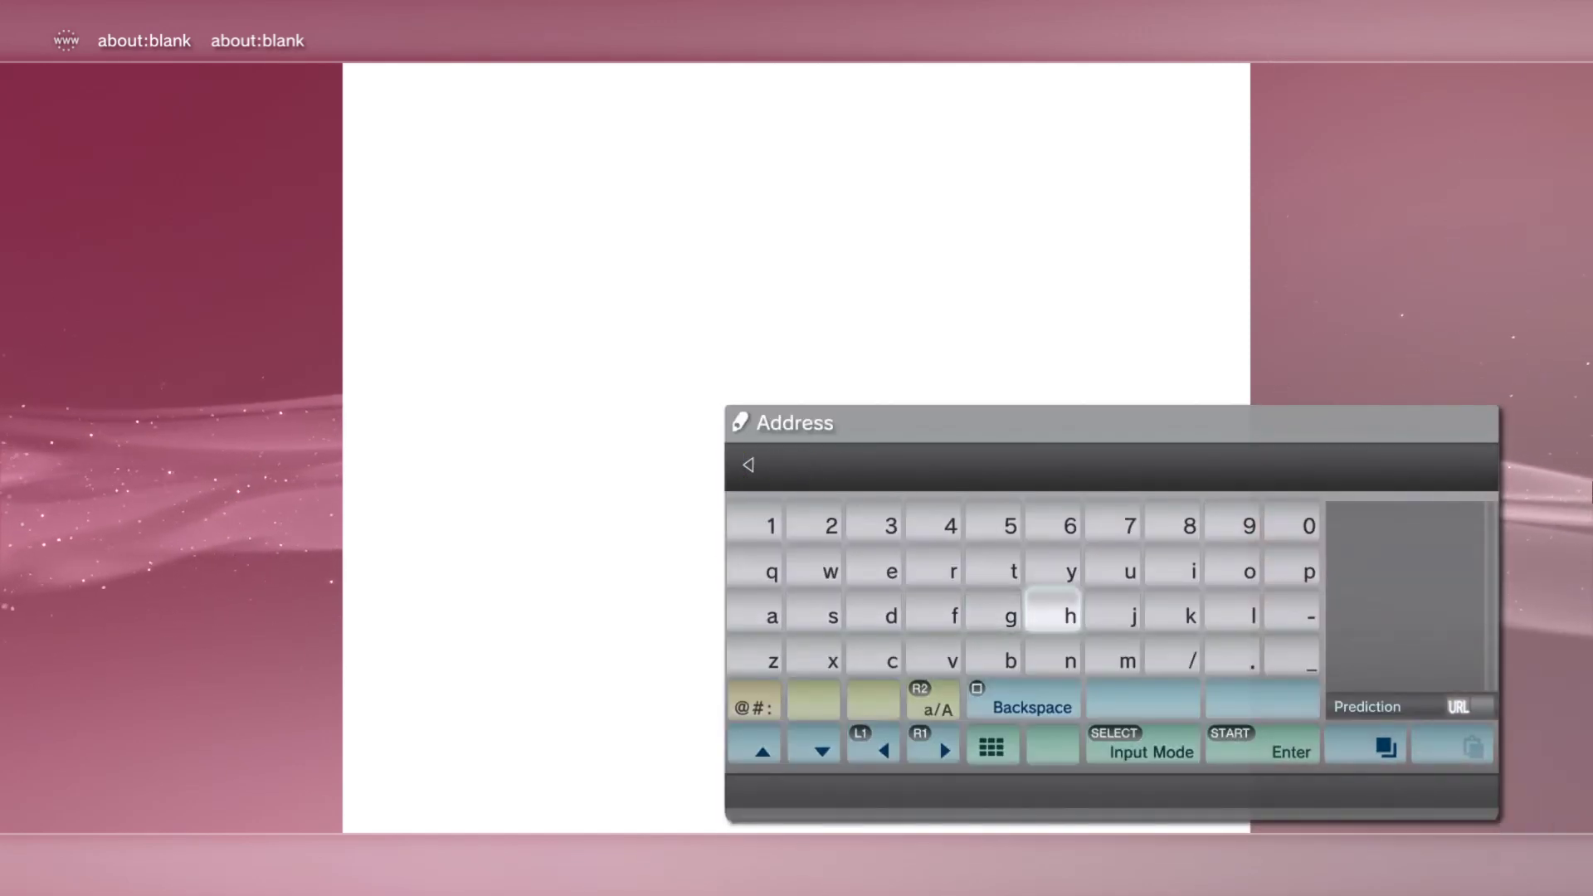
Step: Enter 'bit.' into the address with the on-screen keyboard
{"action": "key", "text": "Down"}
{"action": "key", "text": "Left"}
{"action": "key", "text": "Right"}
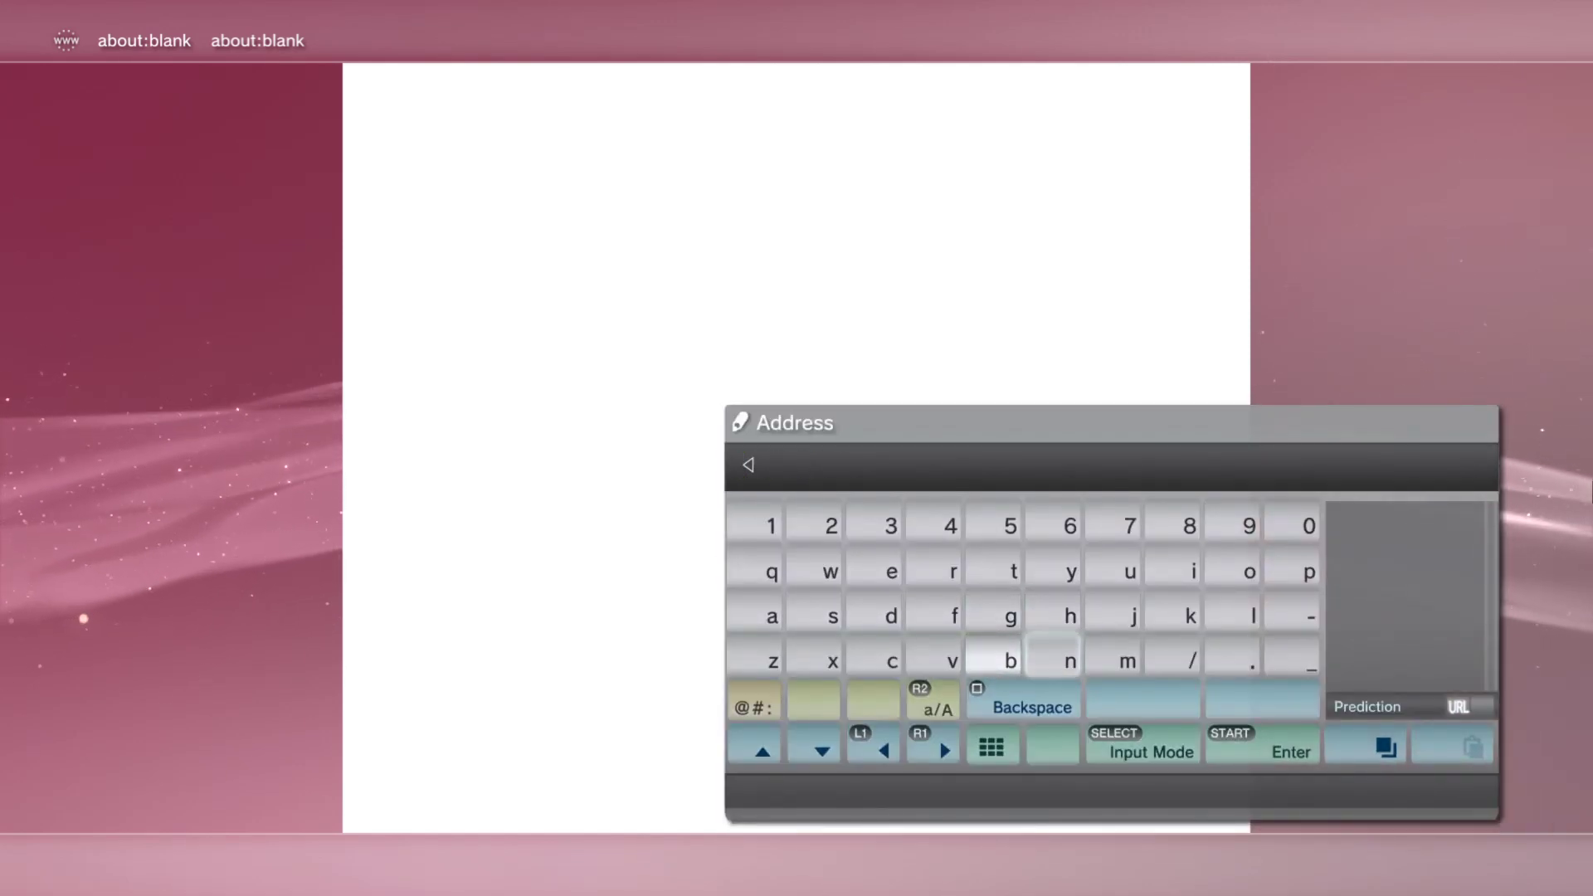
{"action": "key", "text": "Left"}
{"action": "key", "text": "Return"}
{"action": "key", "text": "Right"}
{"action": "key", "text": "Right"}
{"action": "key", "text": "Up"}
{"action": "key", "text": "Up"}
{"action": "key", "text": "Right"}
{"action": "key", "text": "Return"}
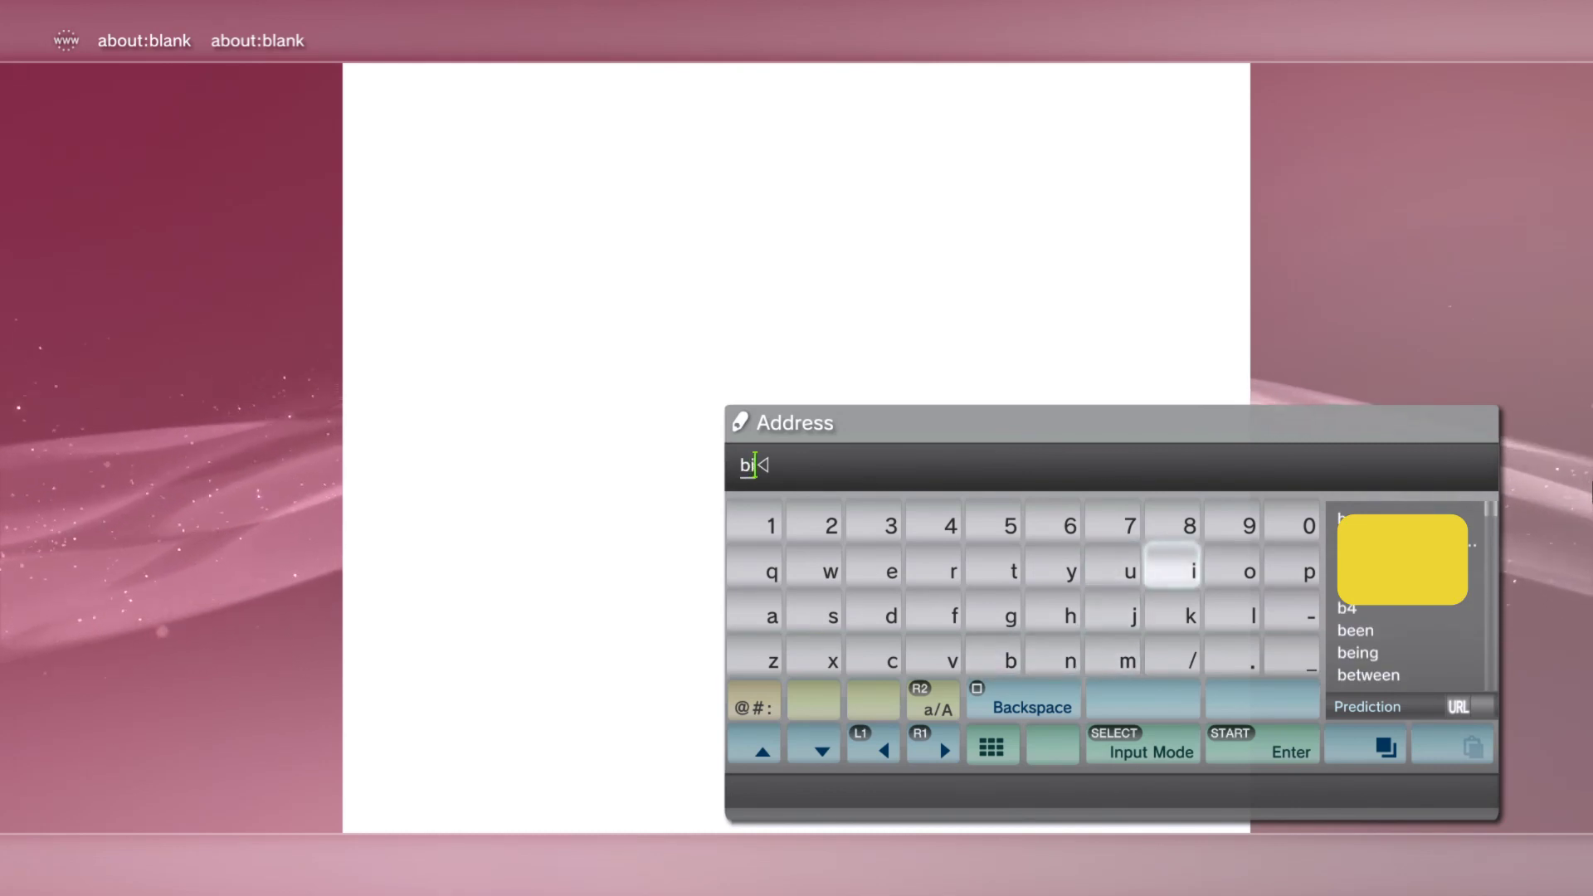
{"action": "key", "text": "Left"}
{"action": "key", "text": "Left"}
{"action": "key", "text": "Left"}
{"action": "key", "text": "Return"}
{"action": "key", "text": "Down"}
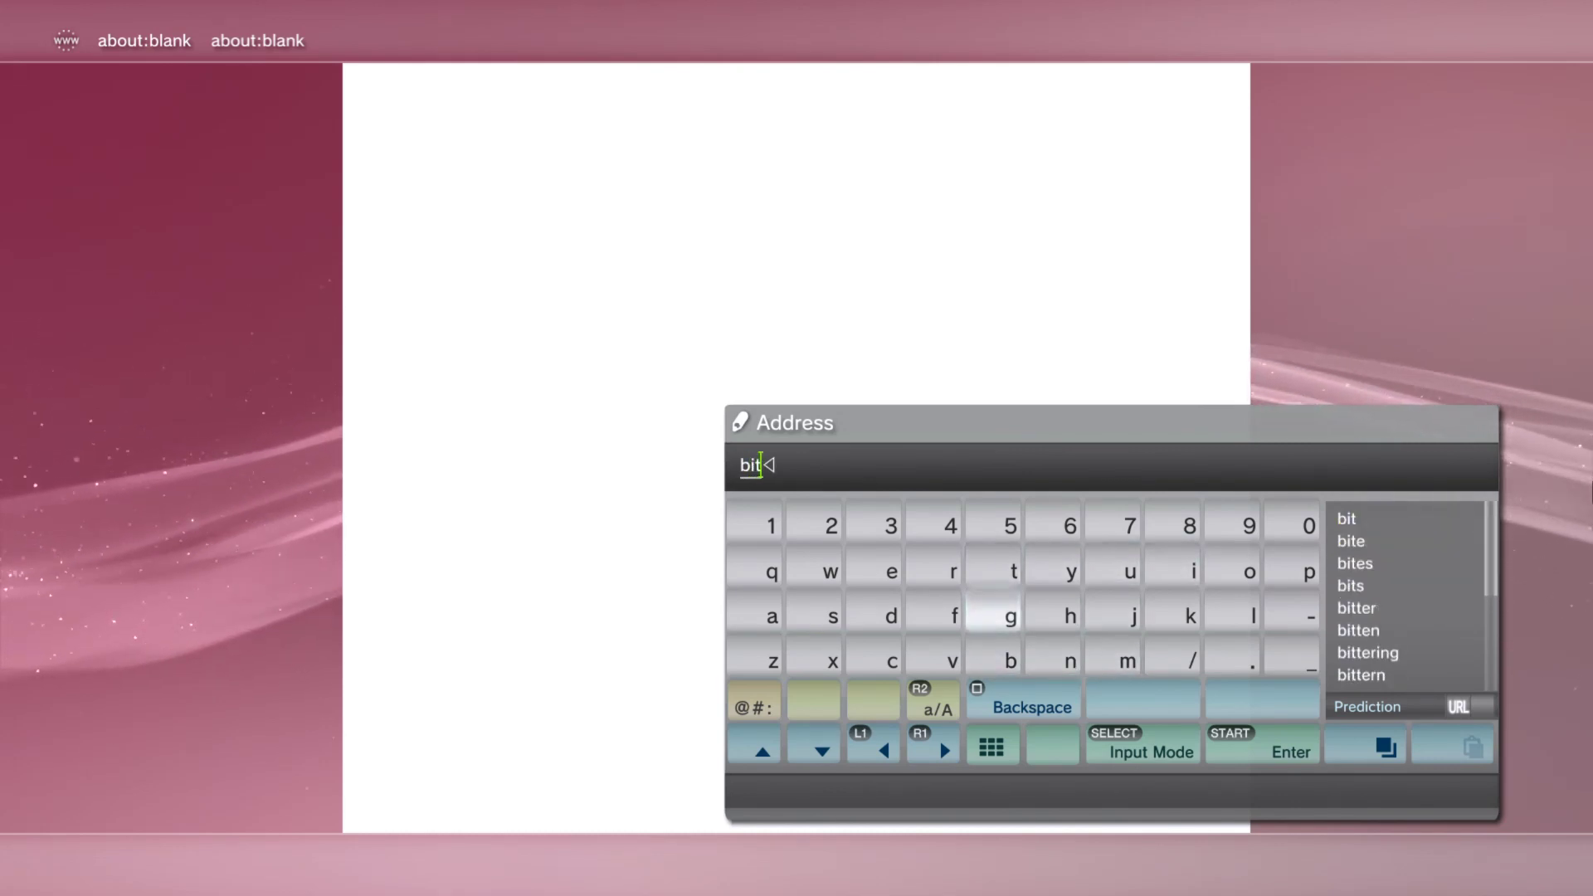
{"action": "key", "text": "Right"}
{"action": "key", "text": "Right"}
{"action": "key", "text": "Right"}
{"action": "key", "text": "Right"}
{"action": "key", "text": "Down"}
{"action": "key", "text": "Return"}
{"action": "key", "text": "Left"}
{"action": "key", "text": "Left"}
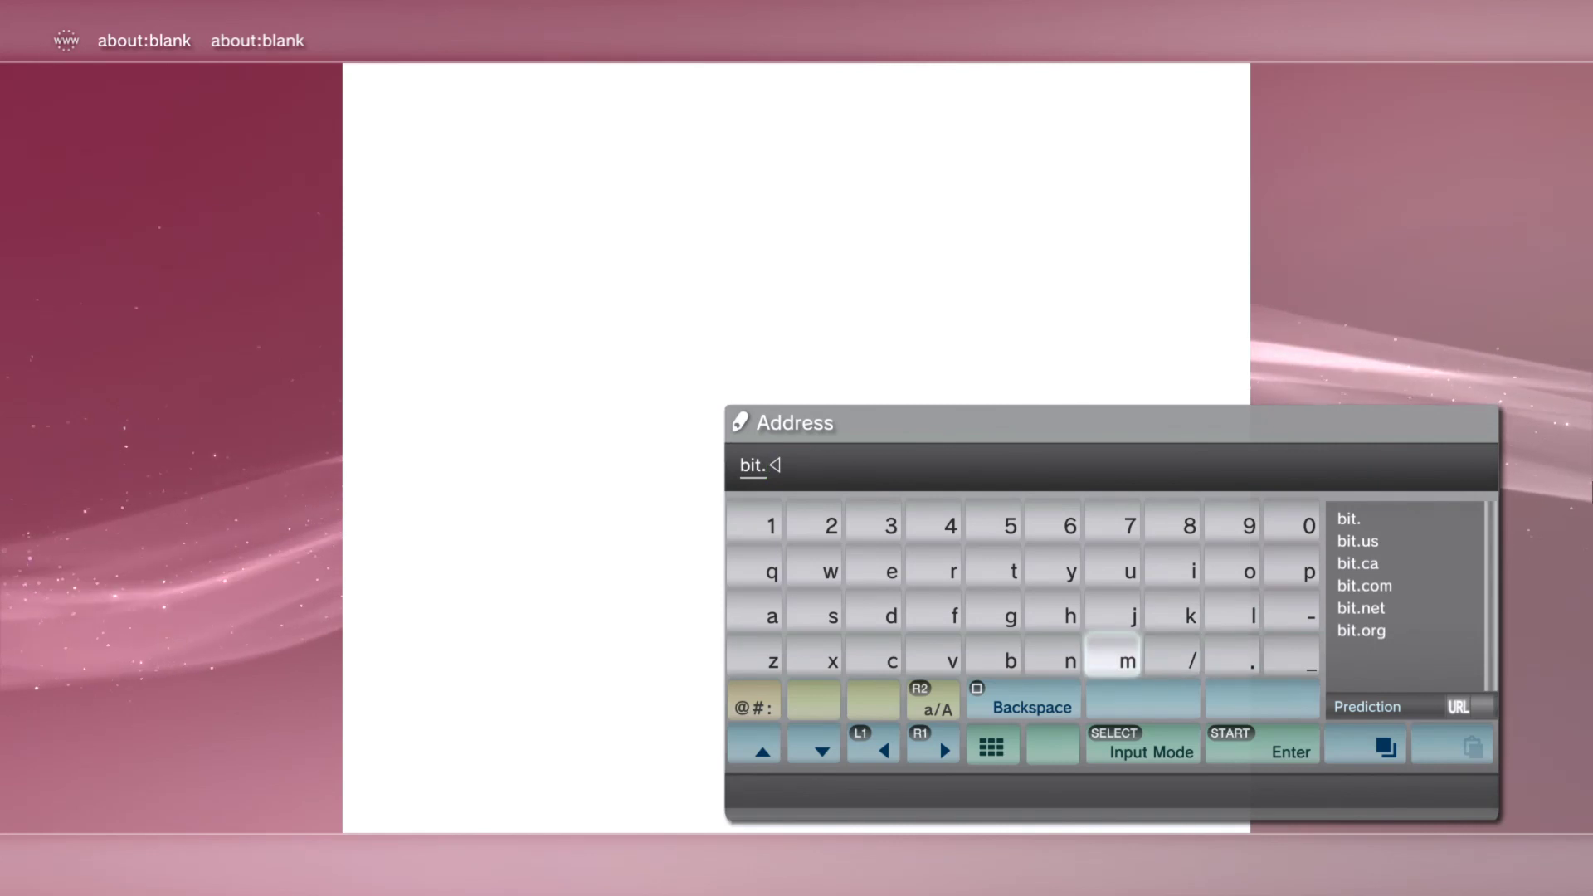
Step: Continue the address with 'ly/he'
{"action": "key", "text": "Right"}
{"action": "key", "text": "Right"}
{"action": "key", "text": "Up"}
{"action": "key", "text": "Return"}
{"action": "key", "text": "Left"}
{"action": "key", "text": "Left"}
{"action": "key", "text": "Left"}
{"action": "key", "text": "Up"}
{"action": "key", "text": "Return"}
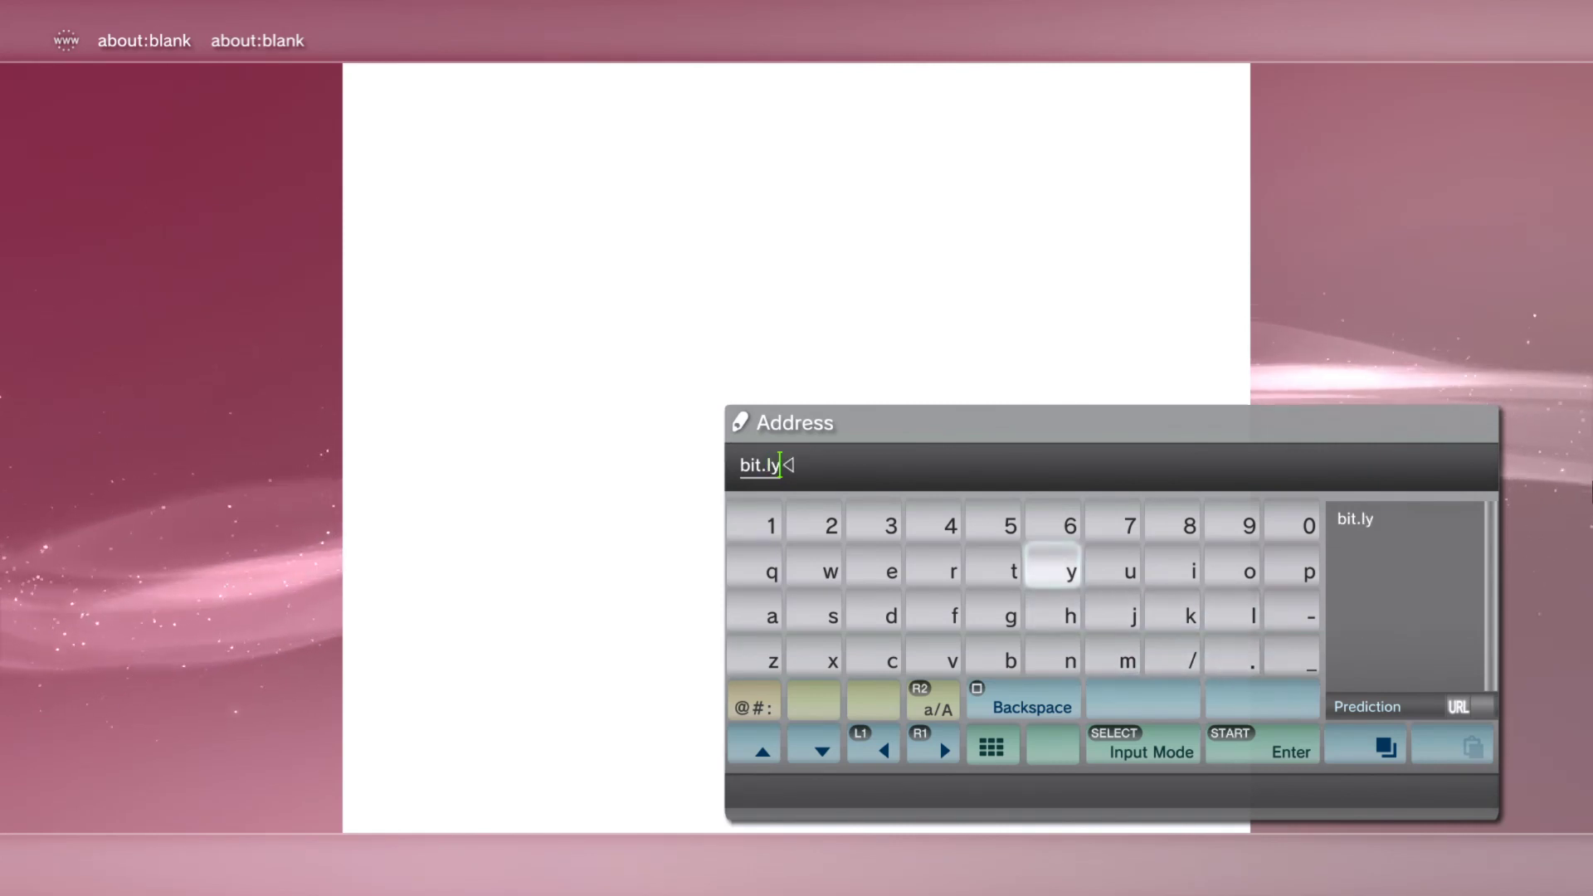
{"action": "key", "text": "Down"}
{"action": "key", "text": "Down"}
{"action": "key", "text": "Right"}
{"action": "key", "text": "Right"}
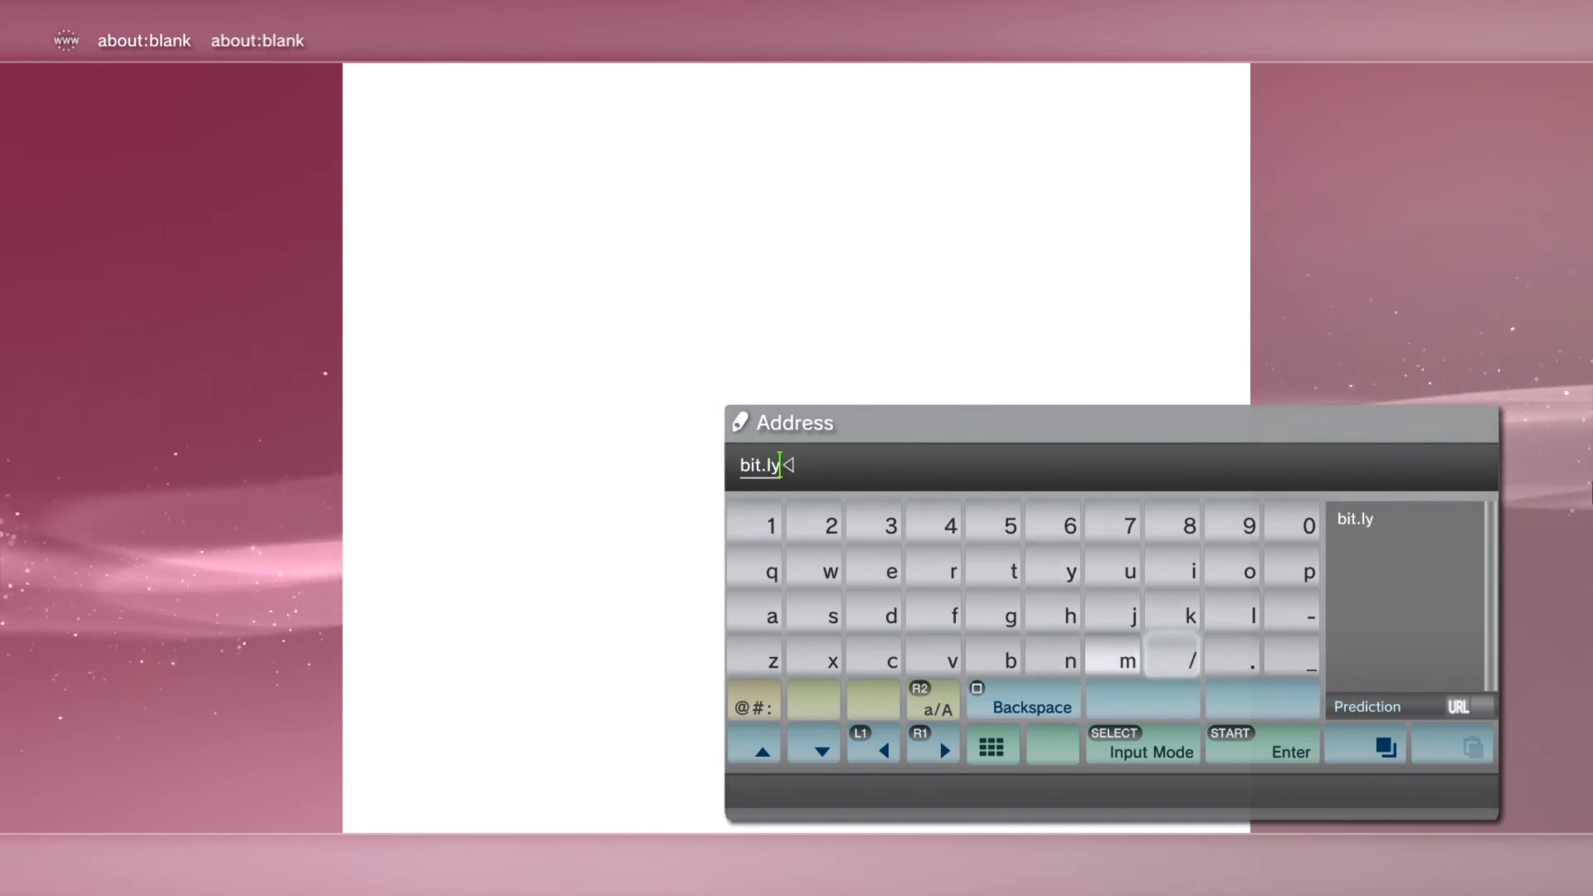
{"action": "key", "text": "Return"}
{"action": "key", "text": "Up"}
{"action": "key", "text": "Left"}
{"action": "key", "text": "Left"}
{"action": "key", "text": "Return"}
{"action": "key", "text": "Left"}
{"action": "key", "text": "Left"}
{"action": "key", "text": "Left"}
{"action": "key", "text": "Up"}
{"action": "key", "text": "Return"}
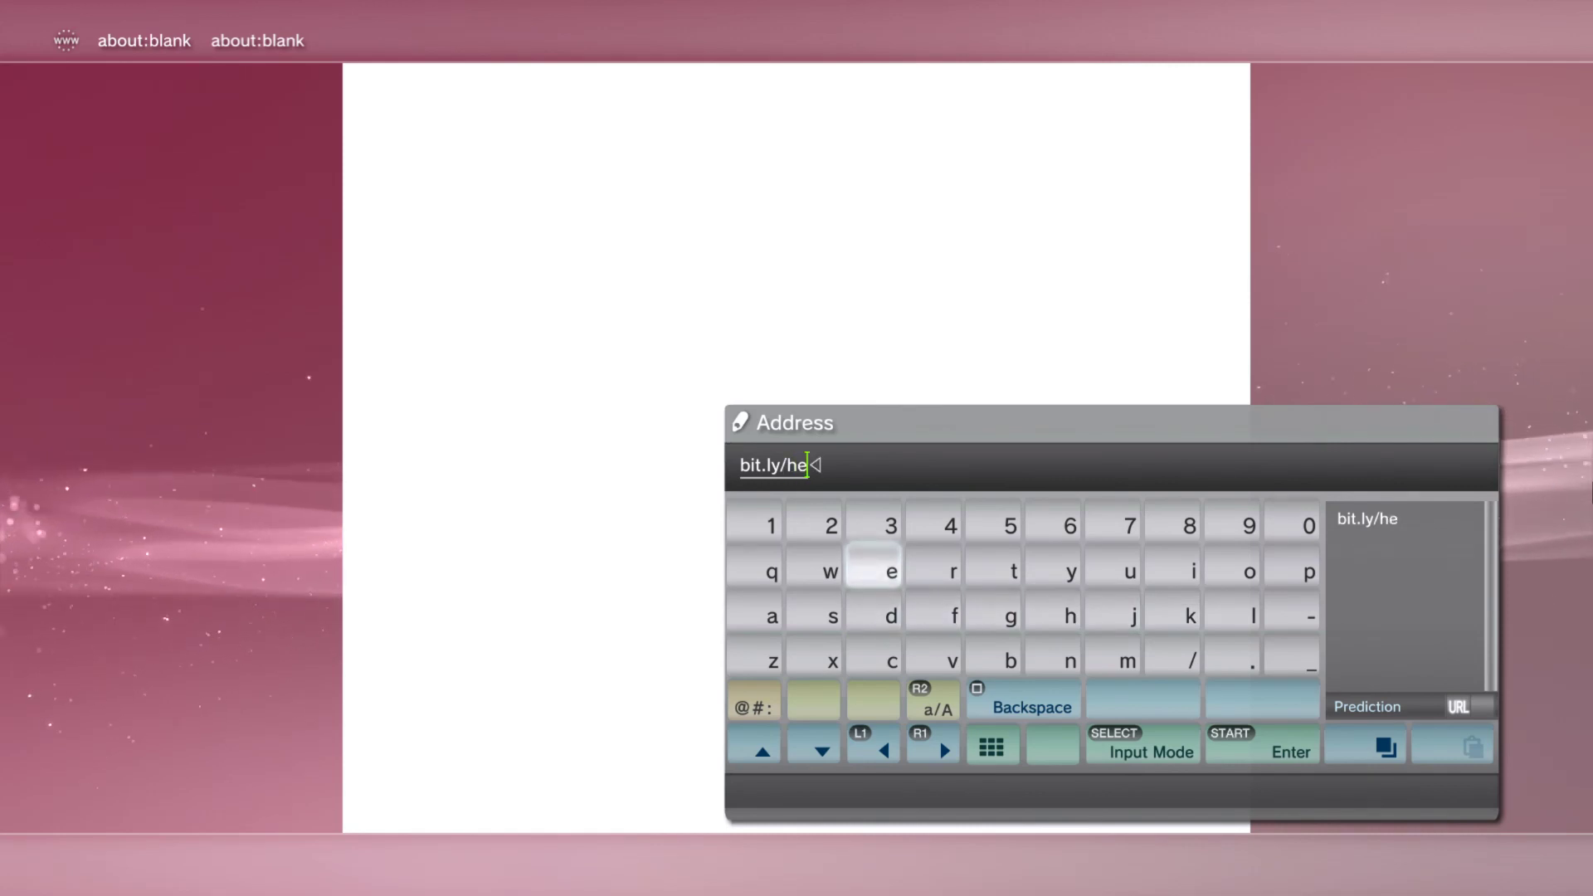
Step: Add 'n486' to the address
{"action": "key", "text": "Right"}
{"action": "key", "text": "Right"}
{"action": "key", "text": "Right"}
{"action": "key", "text": "Down"}
{"action": "key", "text": "Down"}
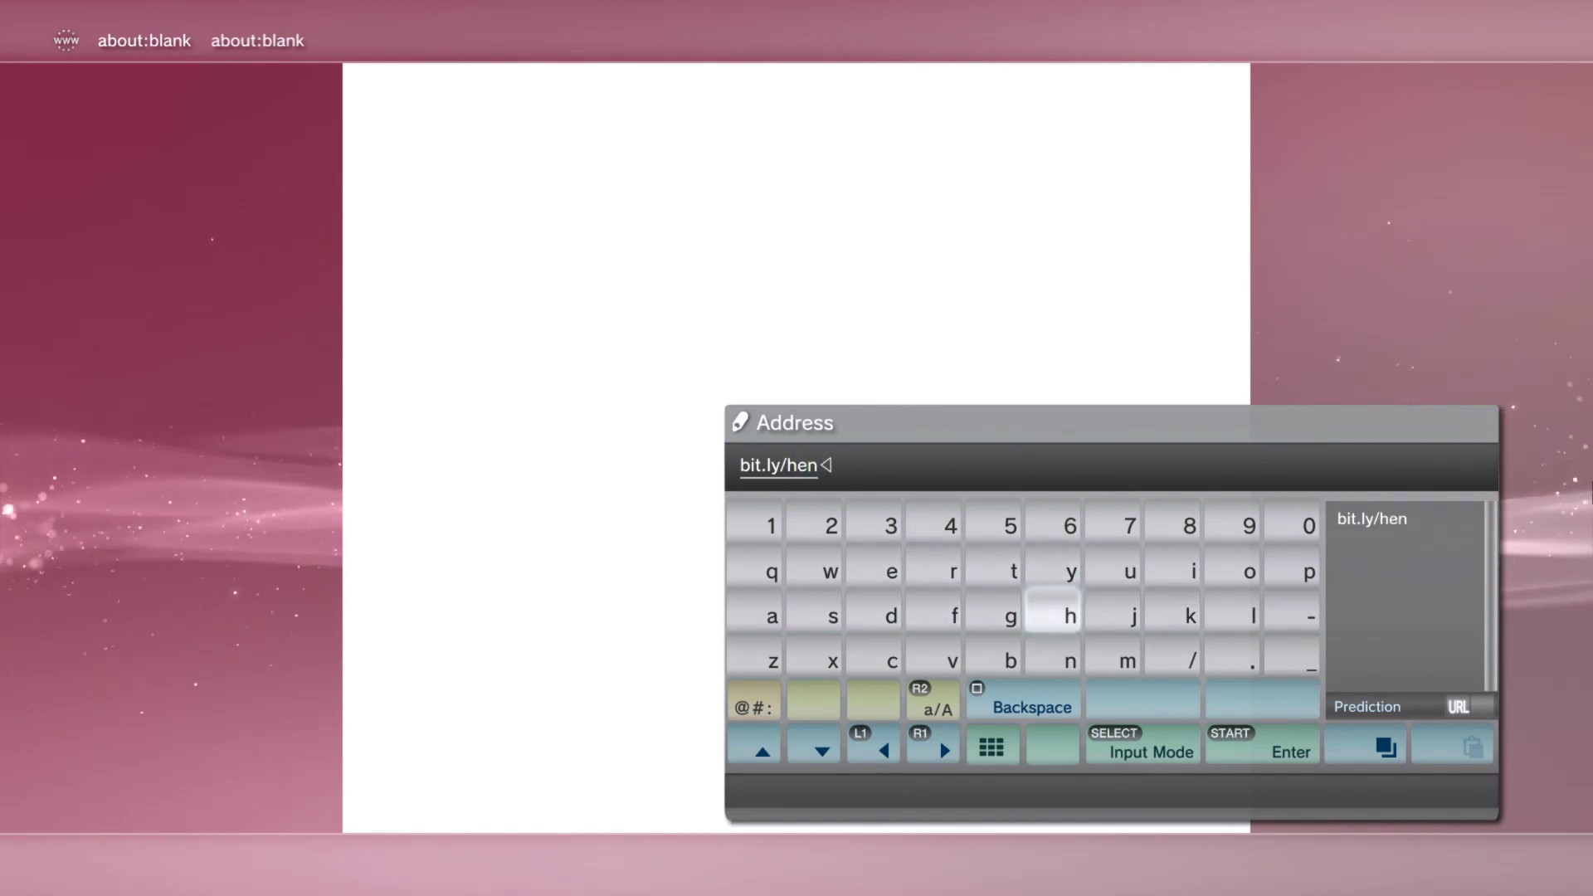
{"action": "key", "text": "Left"}
{"action": "key", "text": "Left"}
{"action": "key", "text": "Left"}
{"action": "key", "text": "Up"}
{"action": "key", "text": "Up"}
{"action": "key", "text": "Right"}
{"action": "key", "text": "Return"}
{"action": "key", "text": "Right"}
{"action": "key", "text": "Right"}
{"action": "key", "text": "Right"}
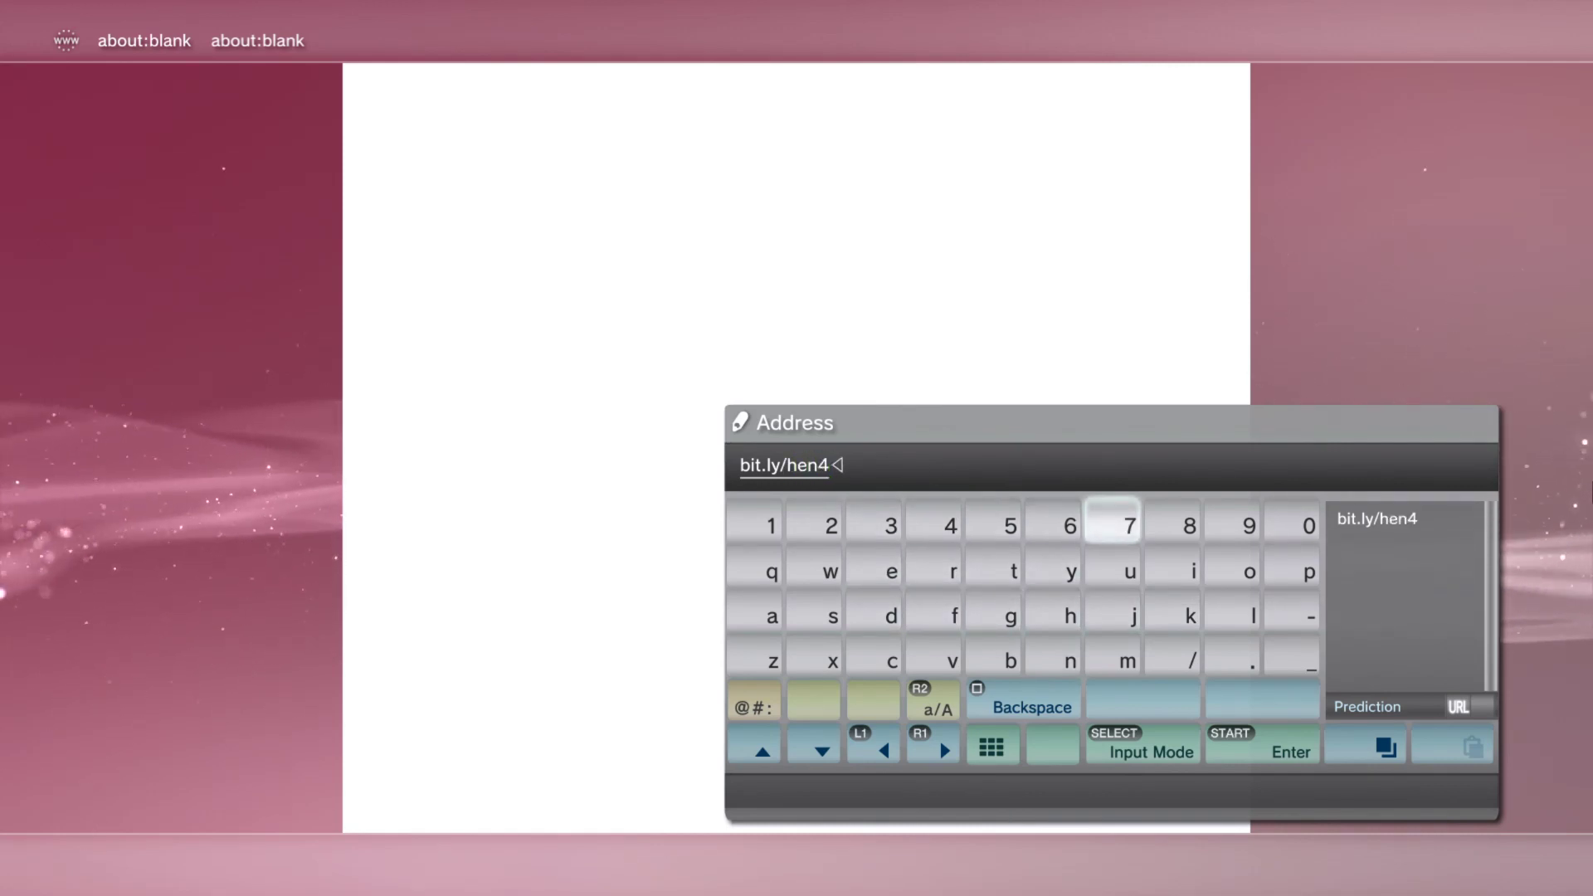
{"action": "key", "text": "Right"}
{"action": "key", "text": "Return"}
{"action": "key", "text": "Left"}
Step: Finish the address as bit.ly/hen486ny and load the HEN installer page
{"action": "key", "text": "Left"}
{"action": "key", "text": "Return"}
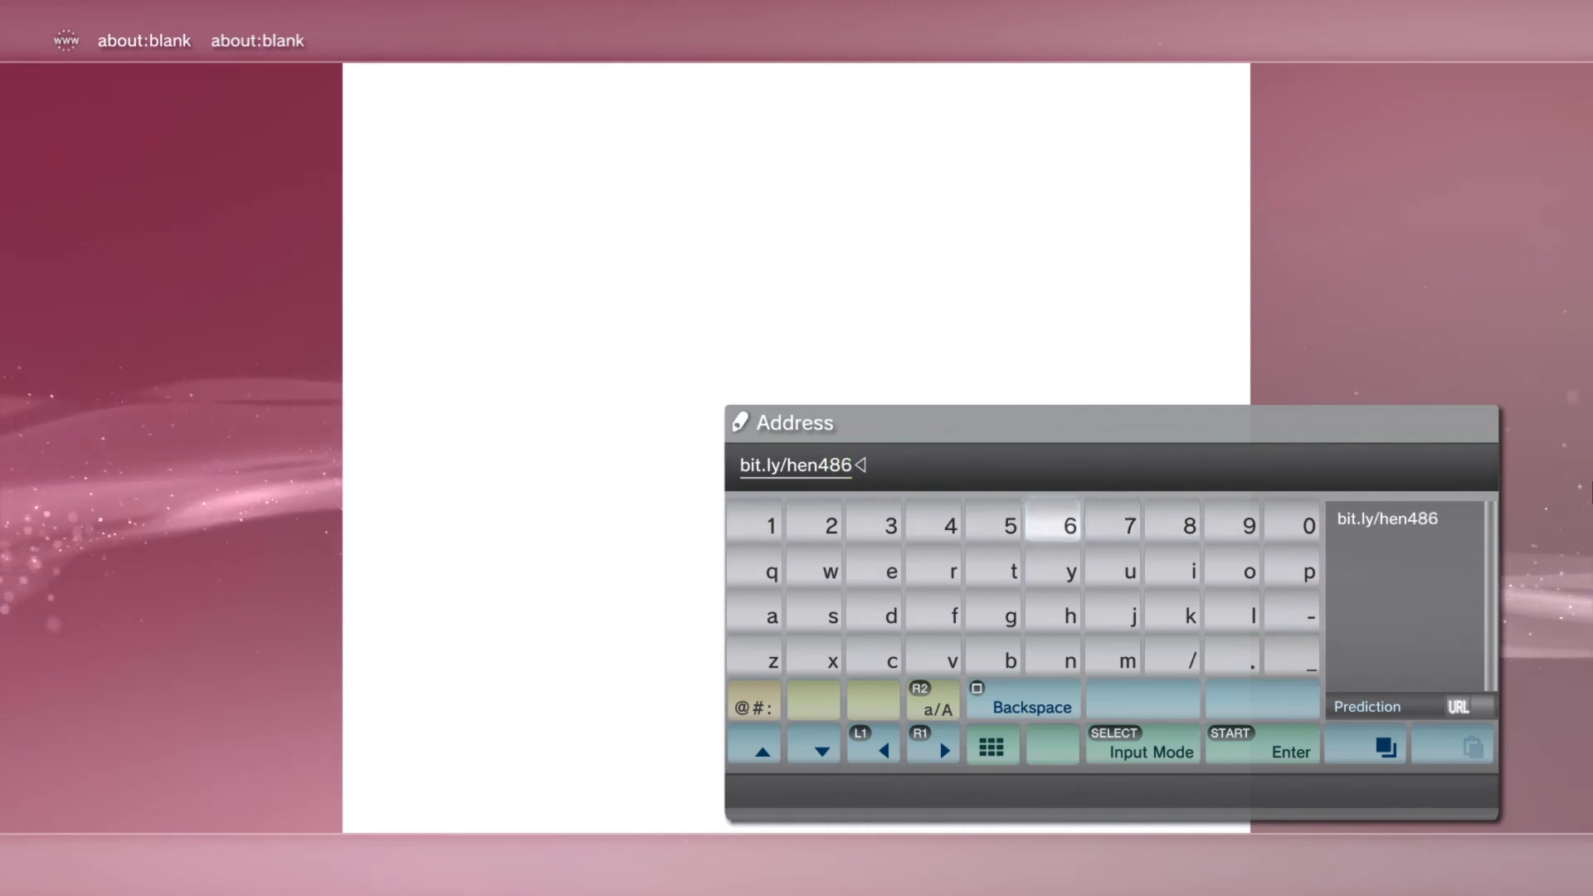
{"action": "key", "text": "Down"}
{"action": "key", "text": "Down"}
{"action": "key", "text": "Down"}
{"action": "key", "text": "Left"}
{"action": "key", "text": "Return"}
{"action": "key", "text": "Up"}
{"action": "key", "text": "Up"}
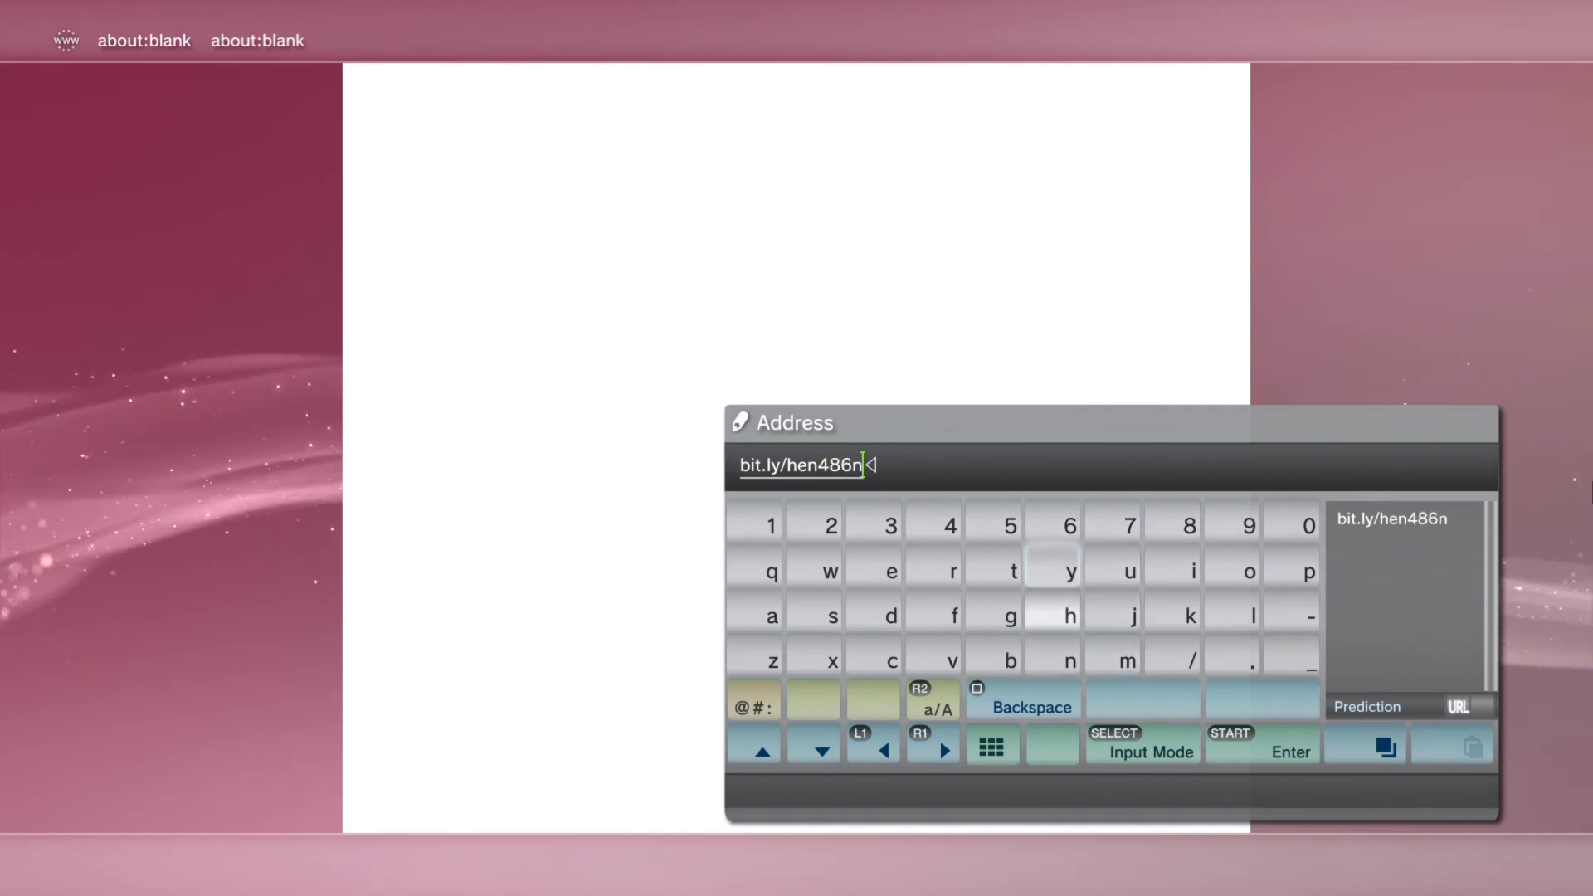
{"action": "key", "text": "Return"}
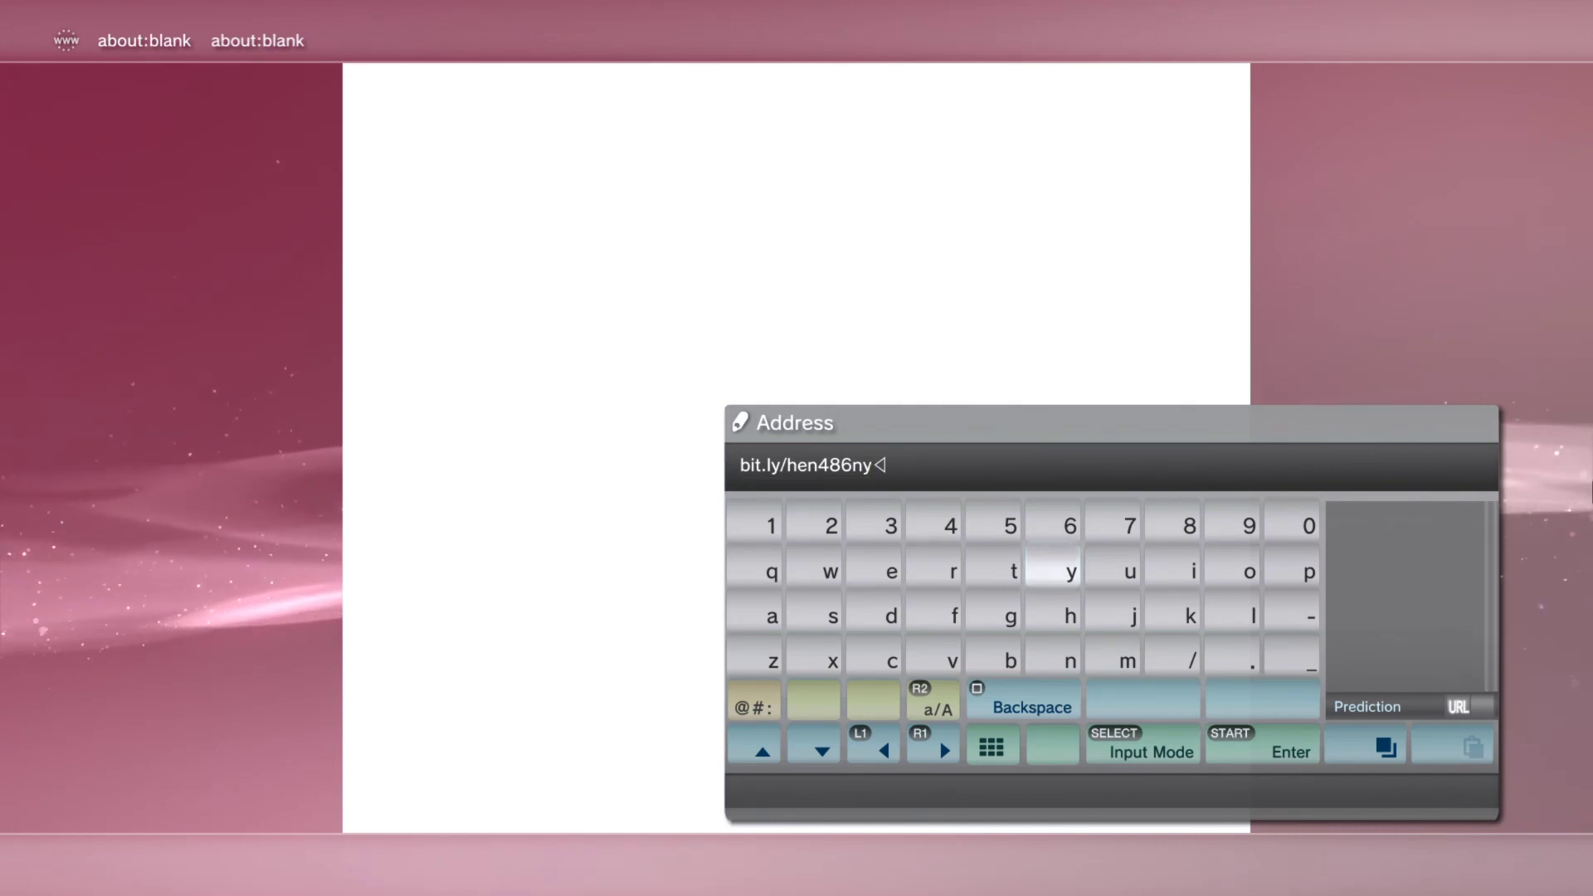
{"action": "key", "text": "Return"}
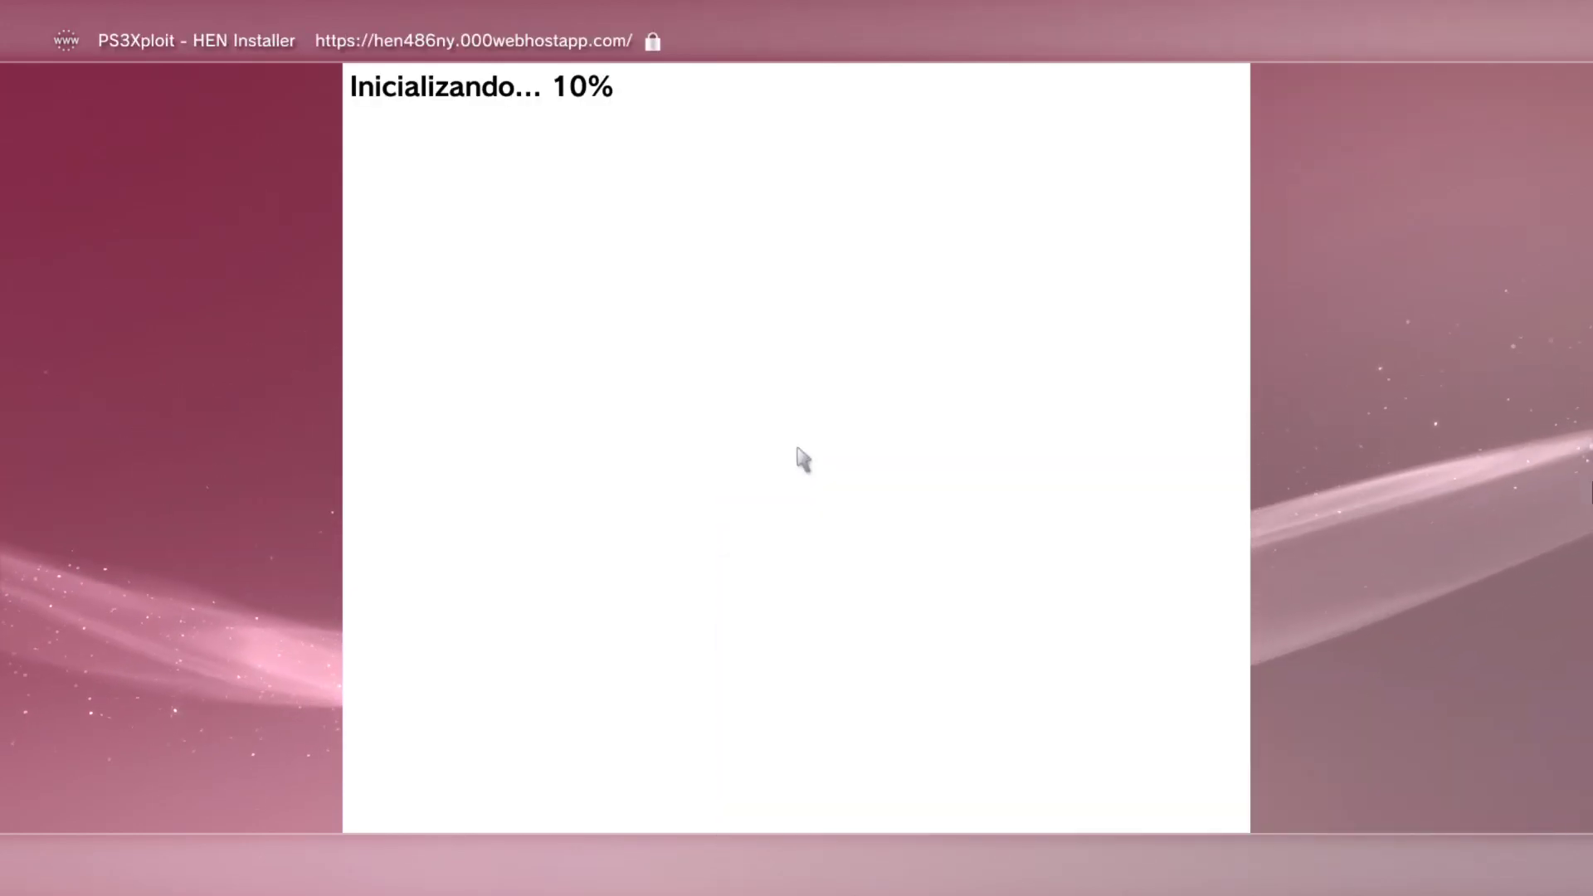
Step: Add the PS3Xploit HEN Installer page to the browser's Bookmarks
{"action": "key", "text": "Menu"}
{"action": "key", "text": "Down"}
{"action": "key", "text": "Down"}
{"action": "key", "text": "Down"}
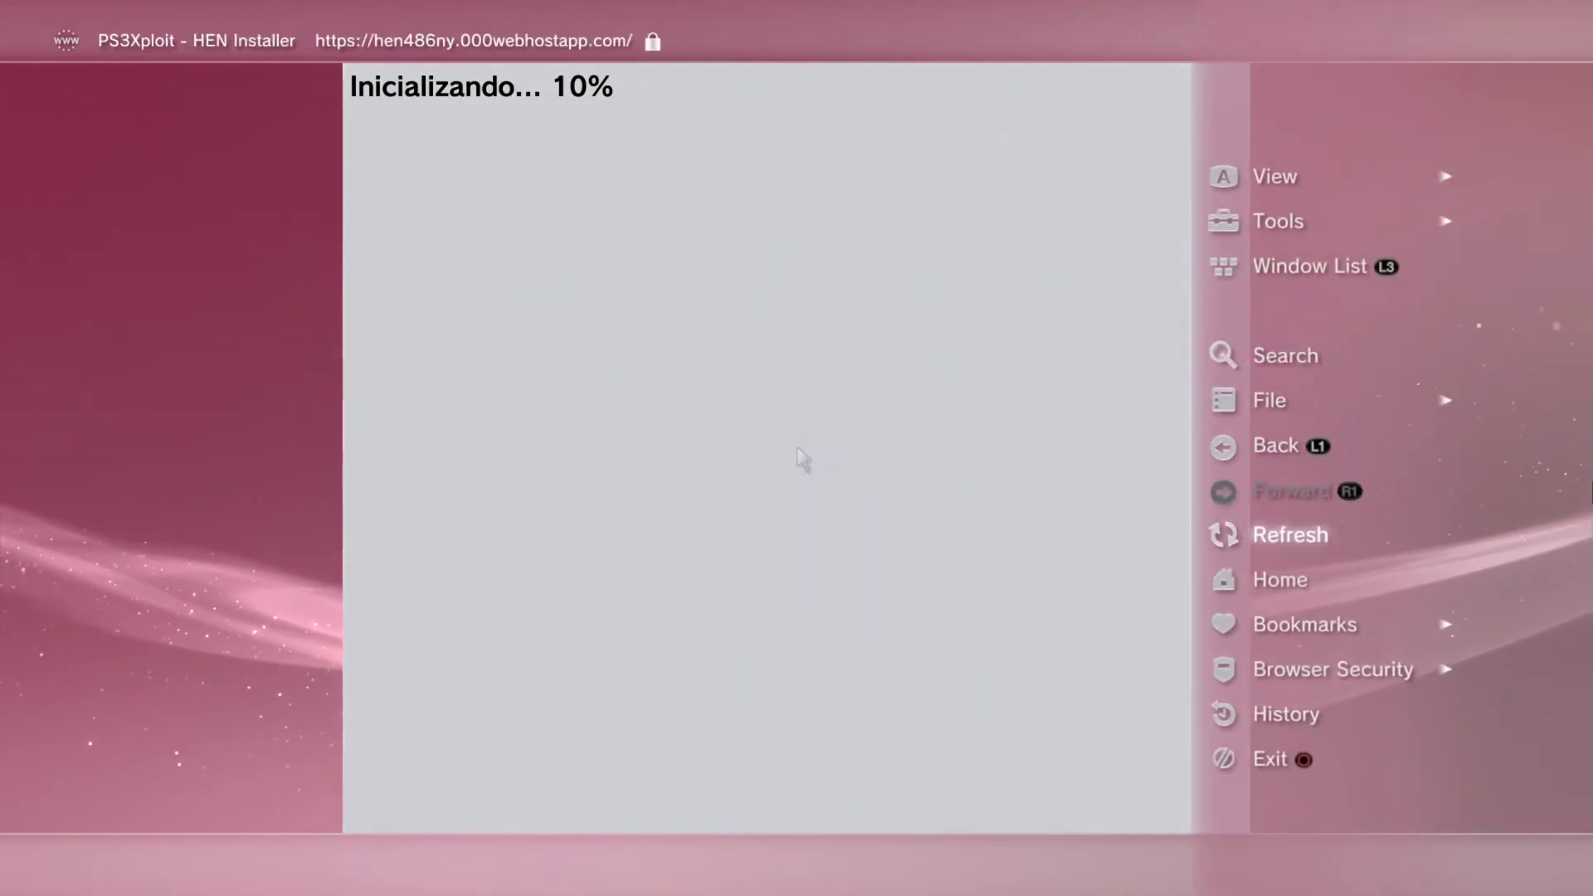
{"action": "key", "text": "Right"}
{"action": "key", "text": "Return"}
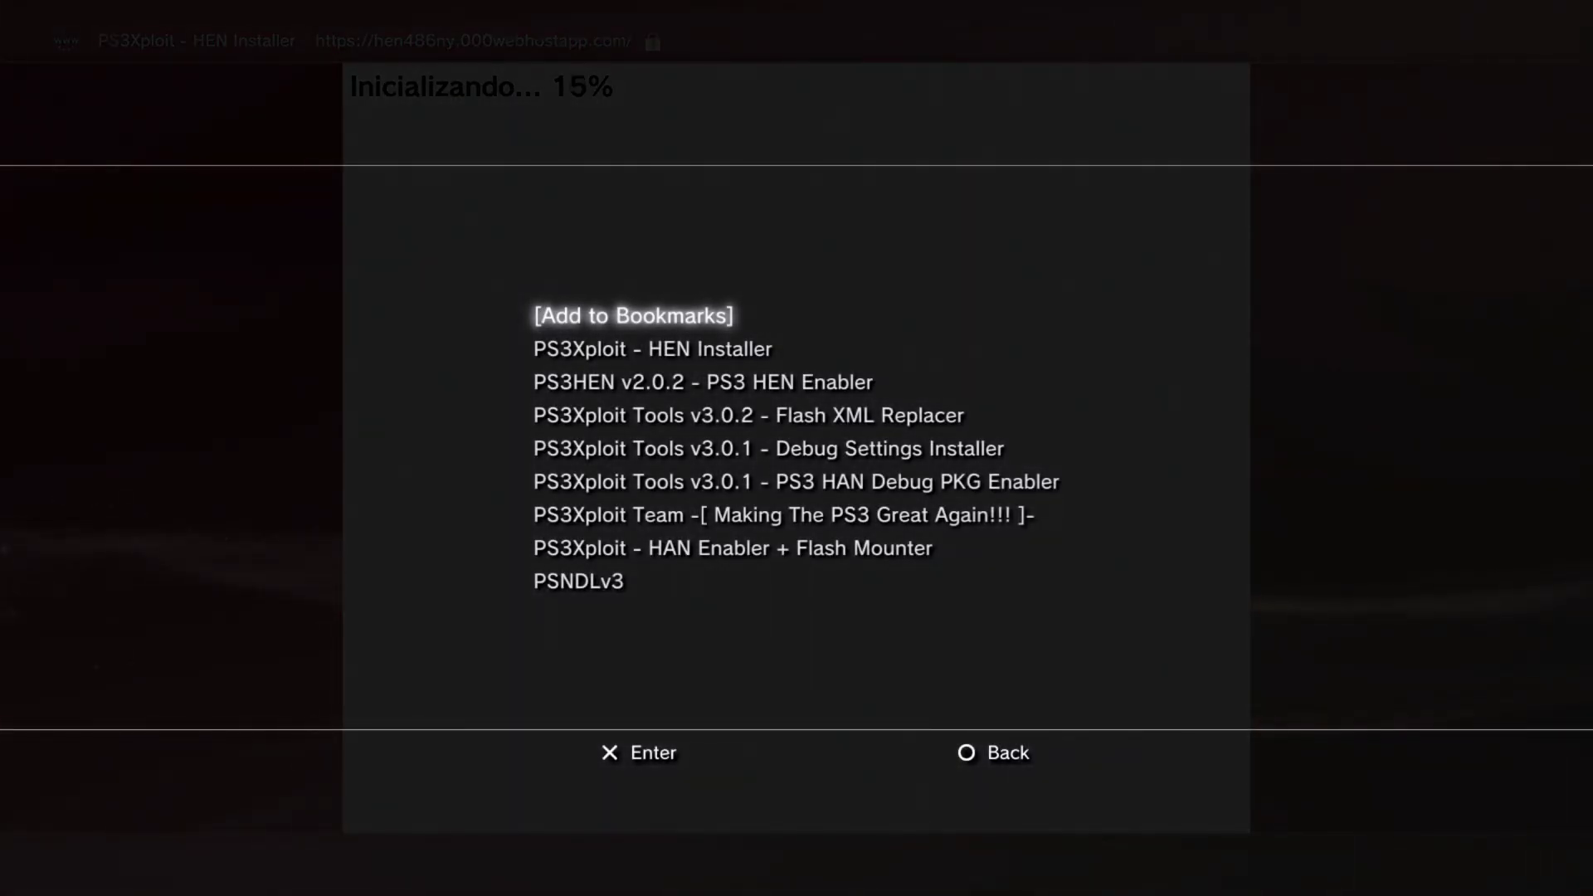
{"action": "key", "text": "Return"}
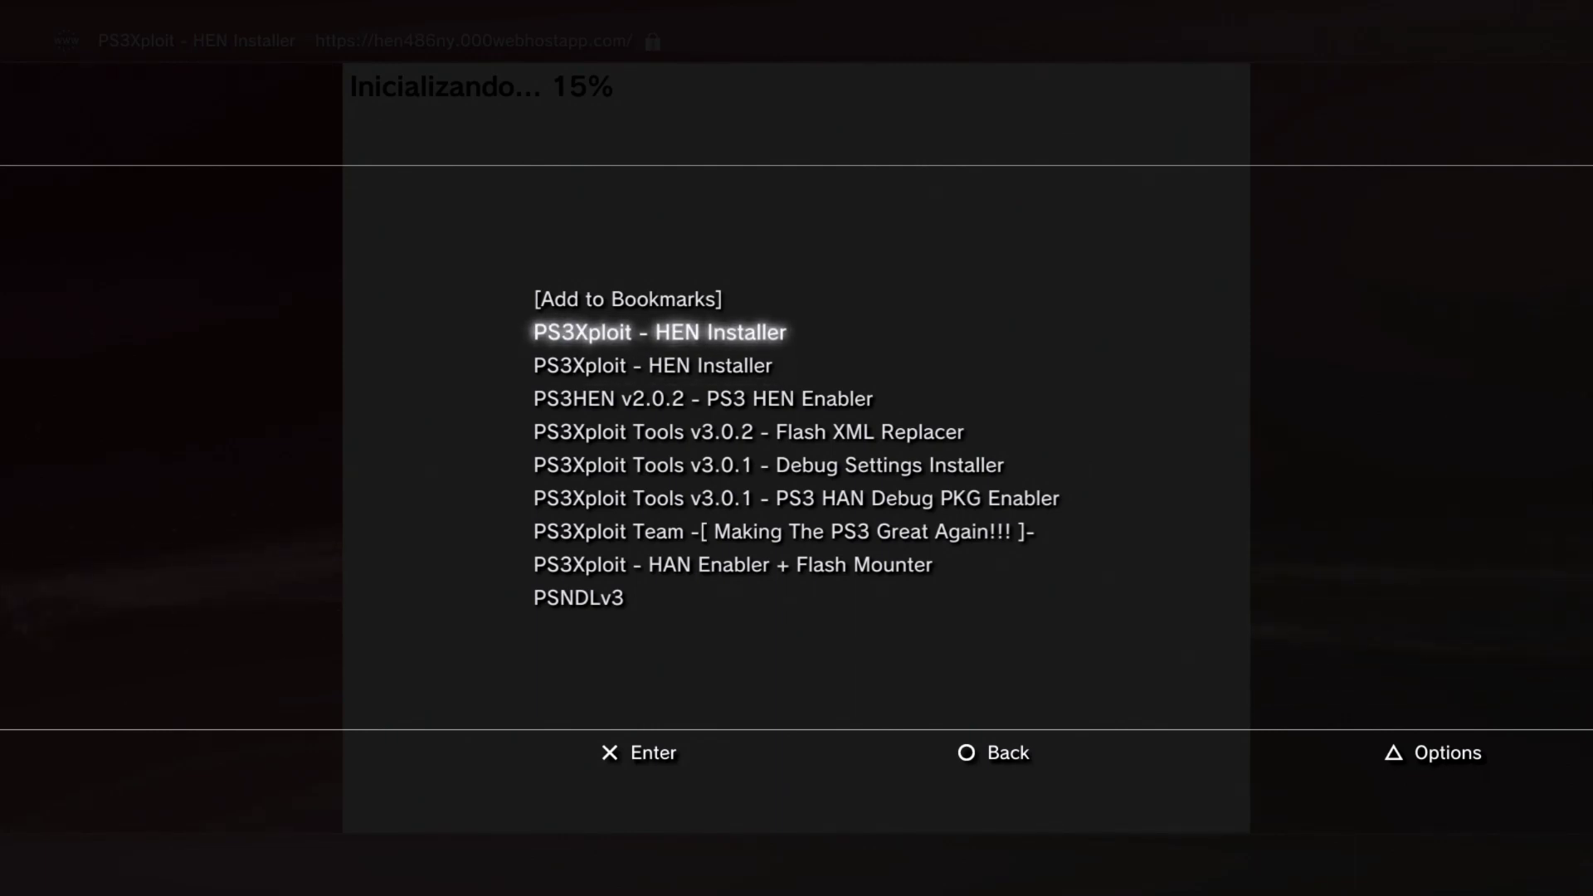
Step: Delete the duplicate HEN Installer bookmarks from the bookmark list
{"action": "key", "text": "Down"}
{"action": "key", "text": "Menu"}
{"action": "key", "text": "Down"}
{"action": "key", "text": "Down"}
{"action": "key", "text": "Return"}
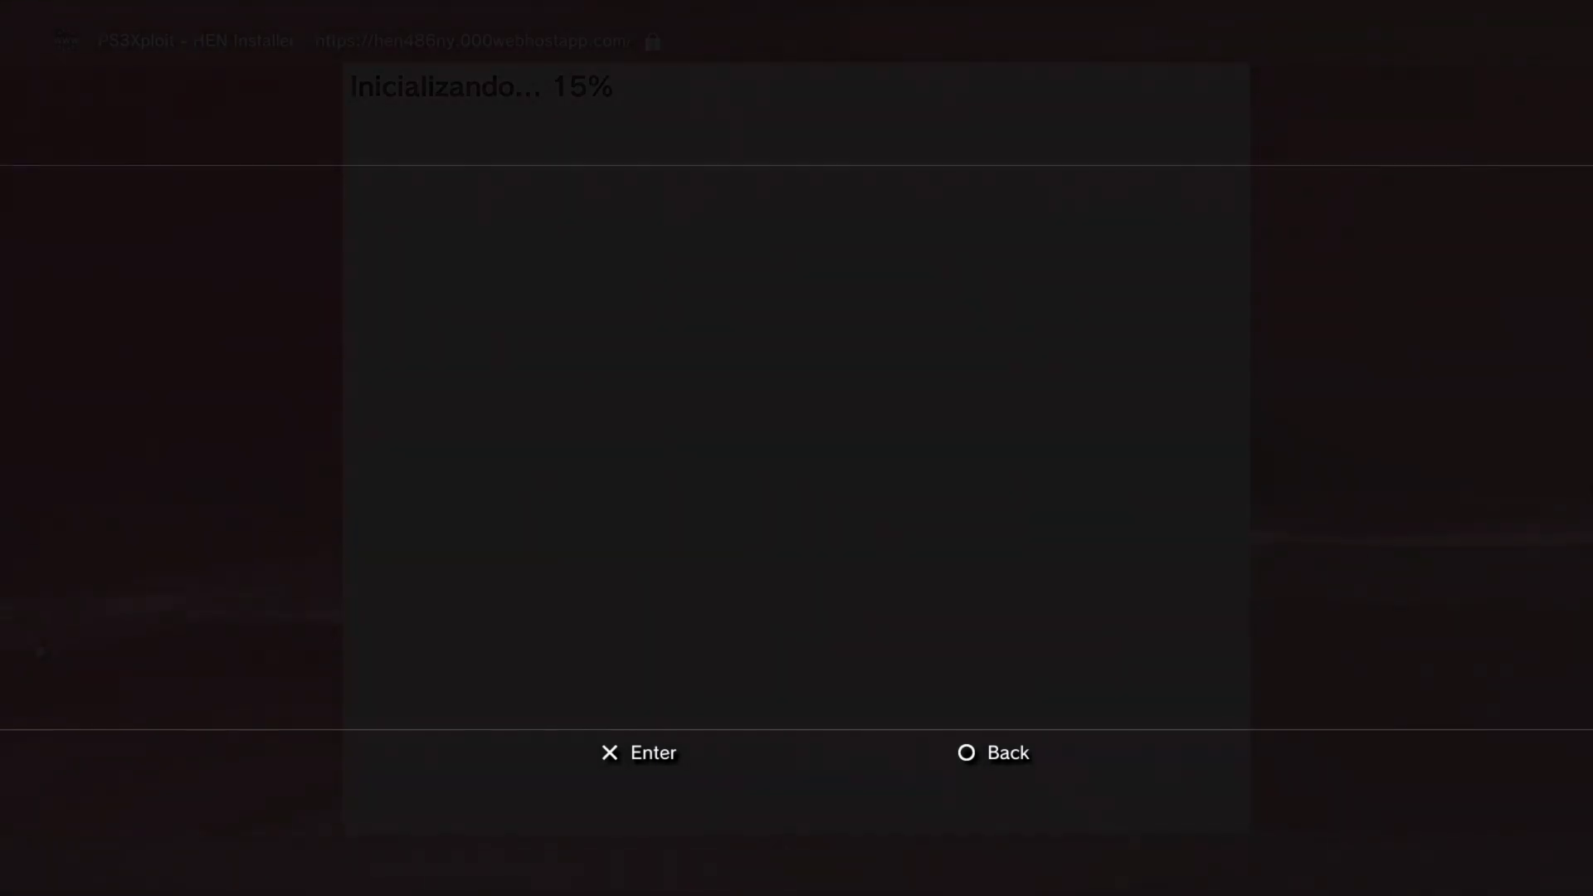
{"action": "key", "text": "Left"}
{"action": "key", "text": "Return"}
{"action": "key", "text": "Menu"}
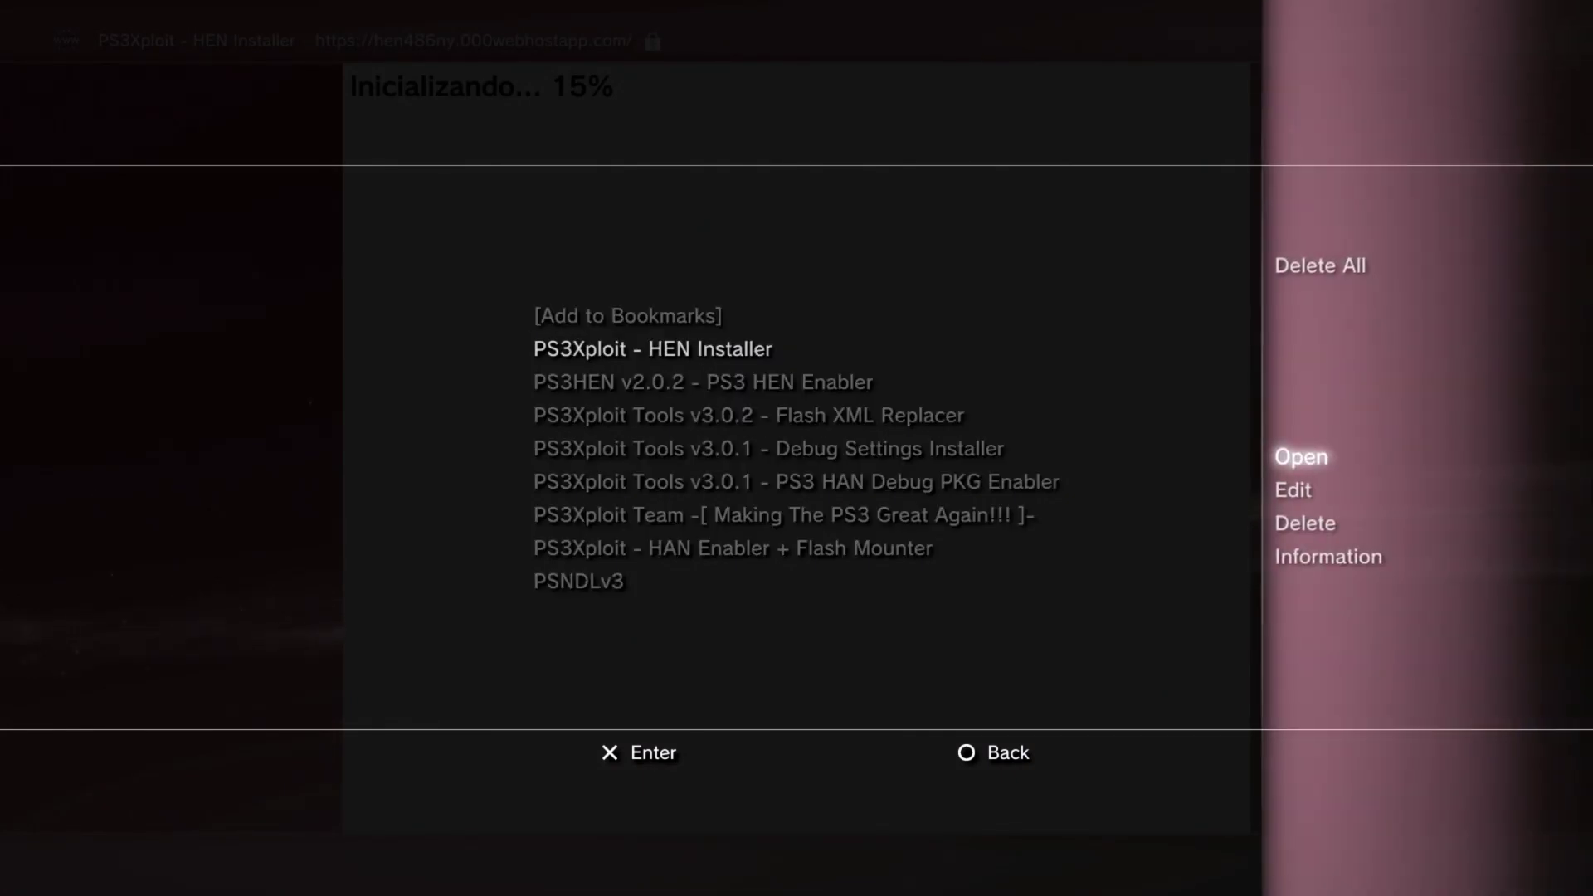
{"action": "key", "text": "Return"}
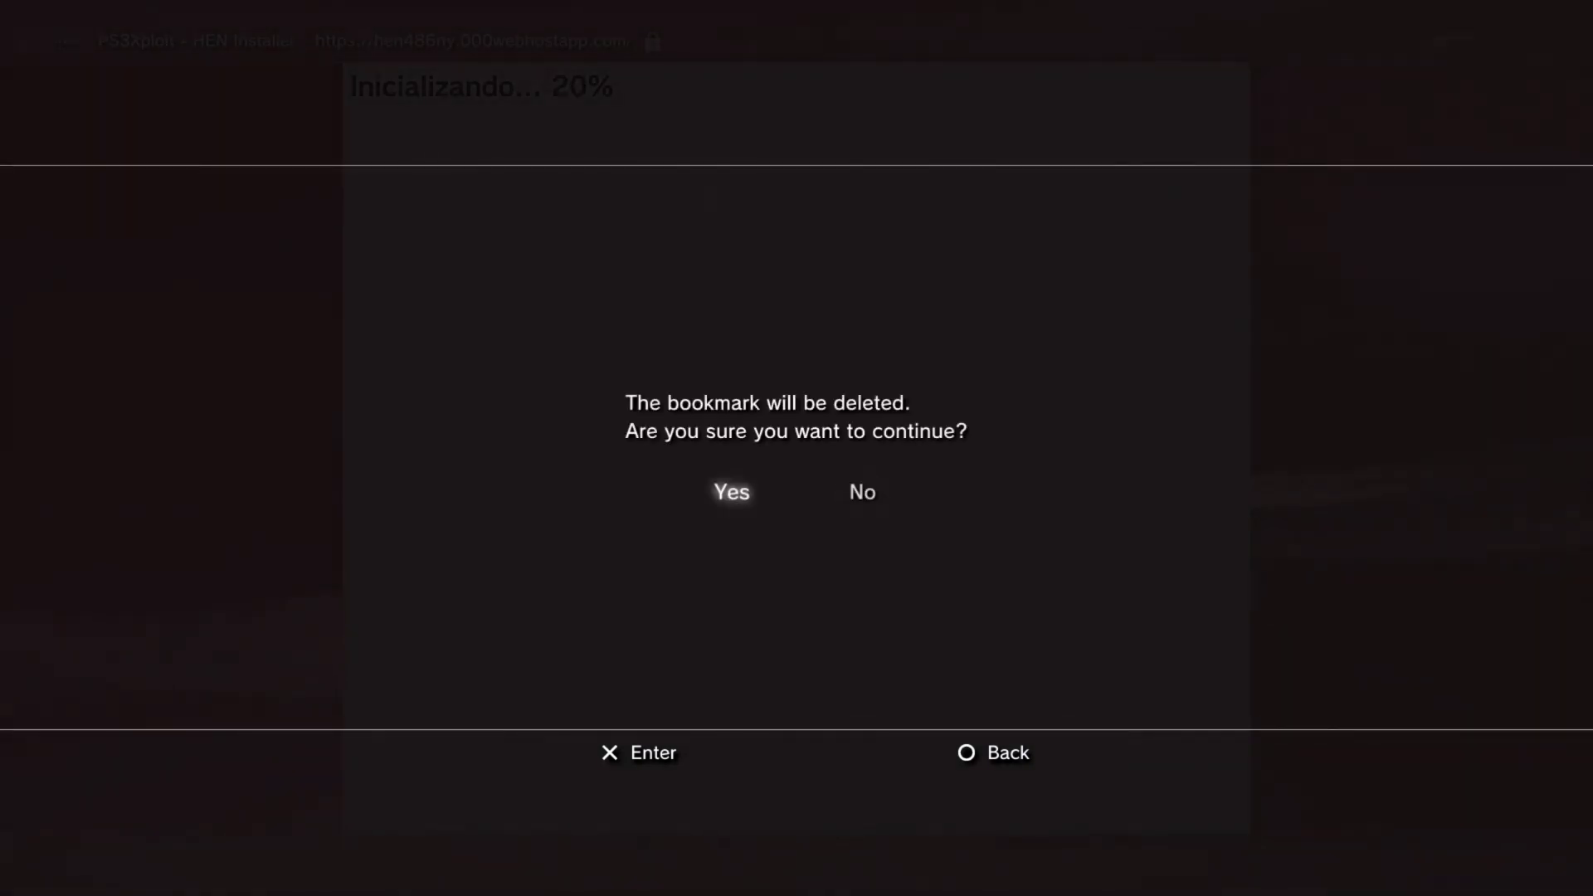
{"action": "key", "text": "Return"}
{"action": "key", "text": "Escape"}
{"action": "key", "text": "Menu"}
{"action": "key", "text": "Down"}
{"action": "key", "text": "Down"}
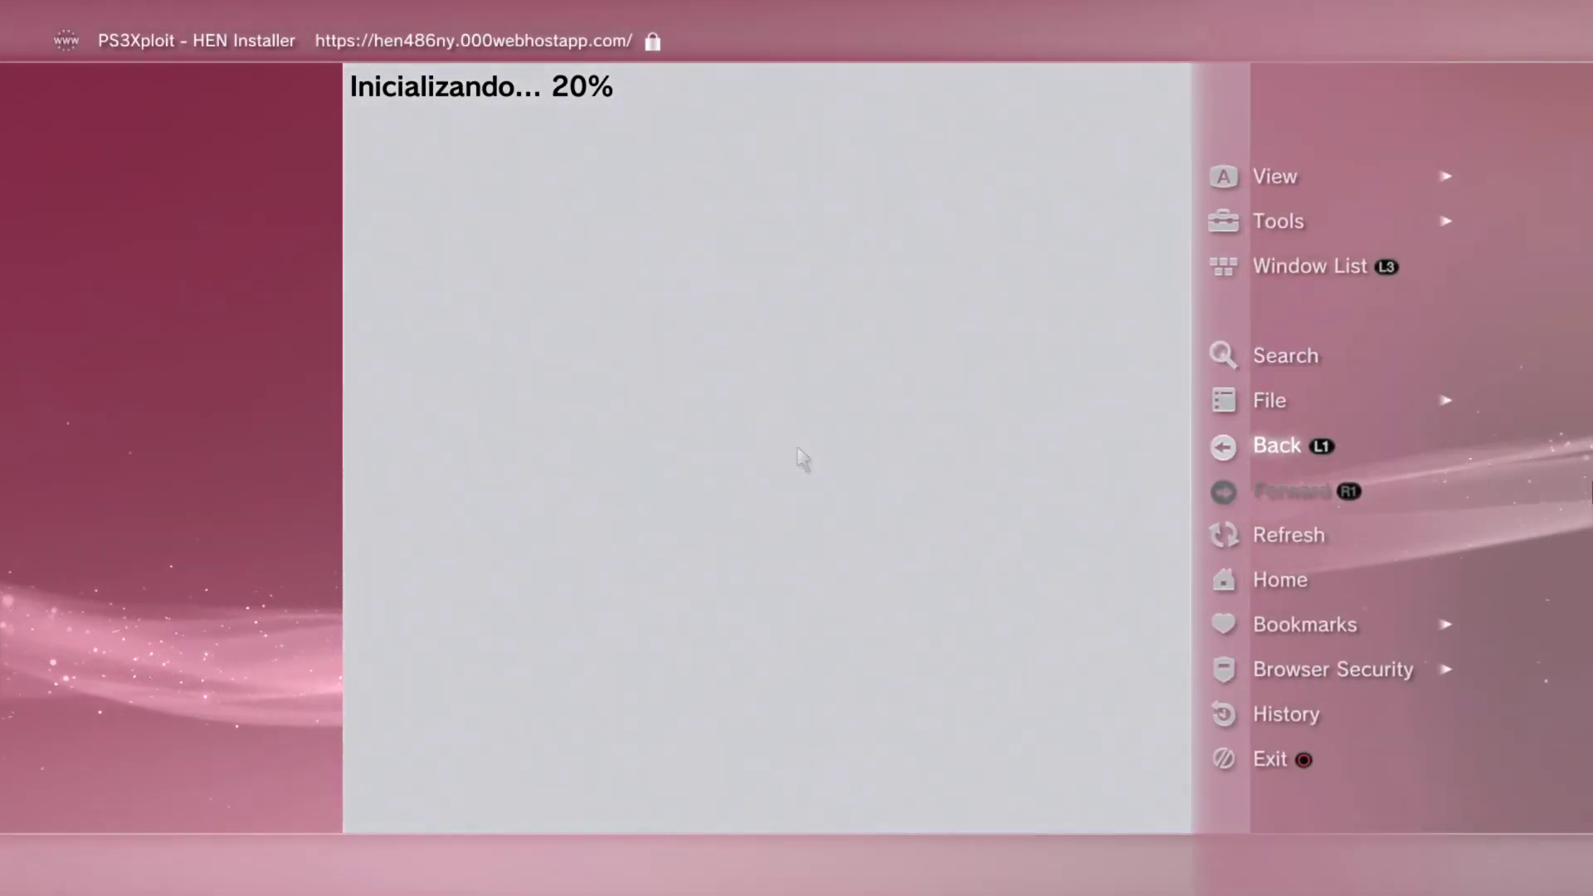
Step: Bookmark the HEN Installer page once more and check a single entry is saved
{"action": "key", "text": "Down"}
{"action": "key", "text": "Down"}
{"action": "key", "text": "Down"}
{"action": "key", "text": "Right"}
{"action": "key", "text": "Return"}
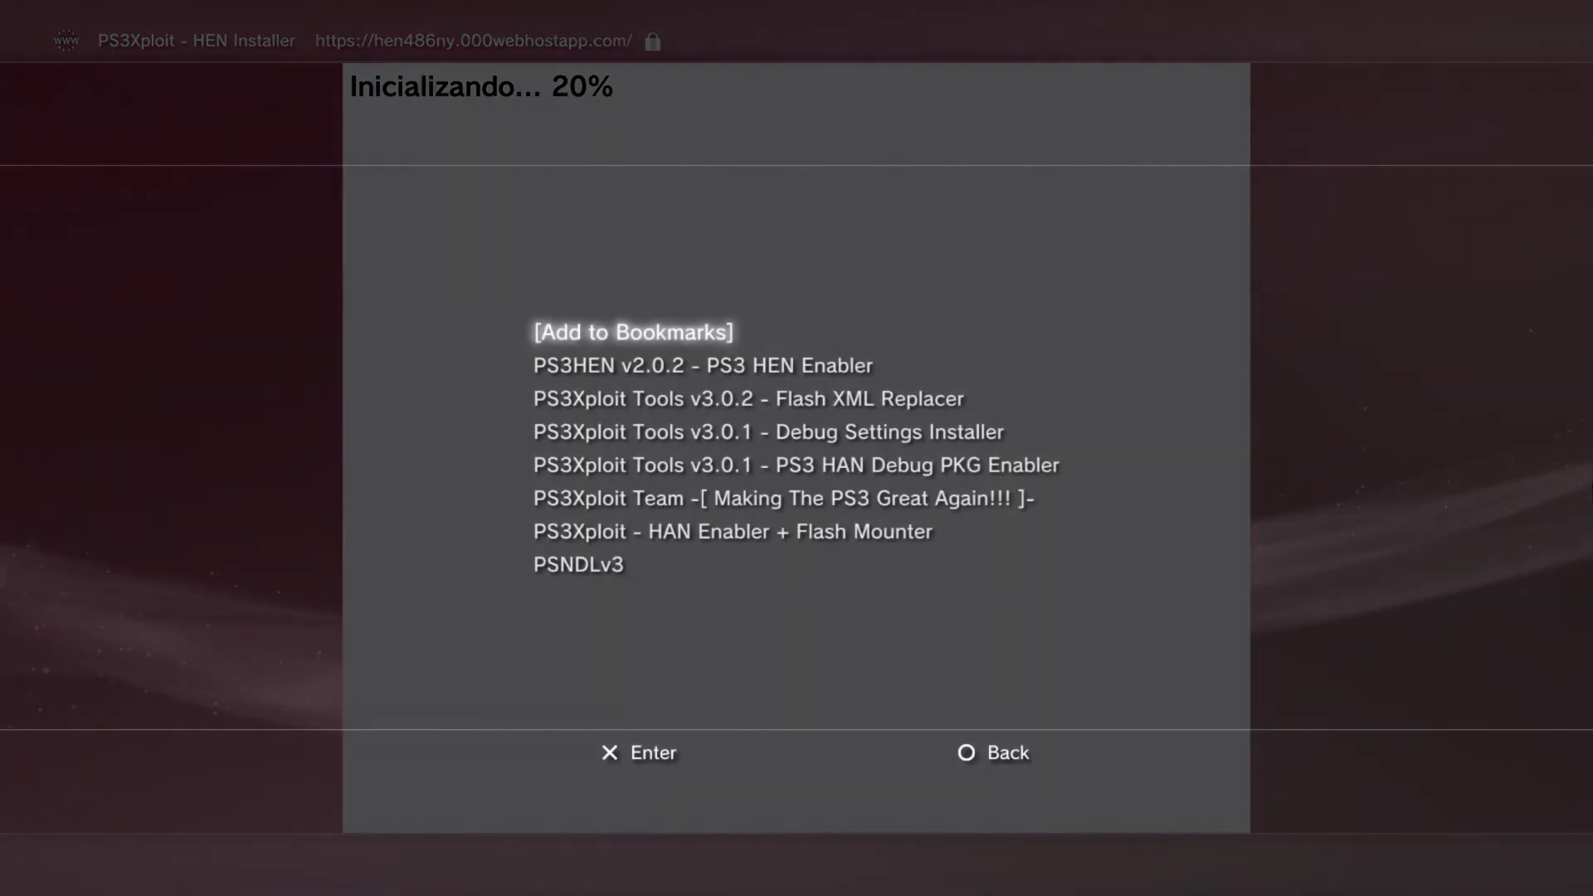
{"action": "key", "text": "Return"}
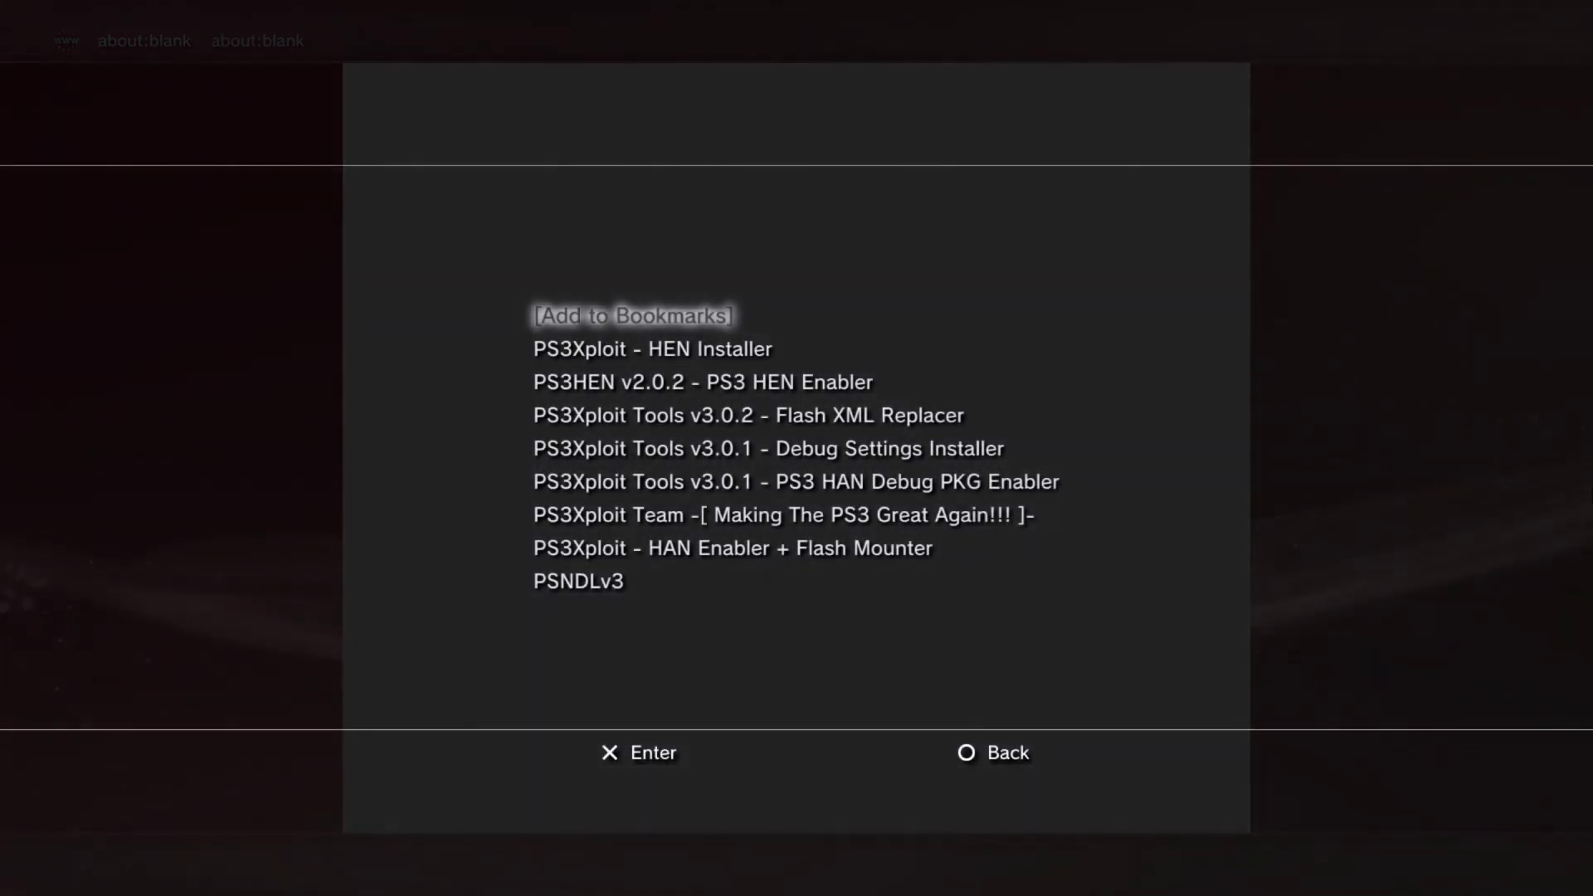
{"action": "key", "text": "Down"}
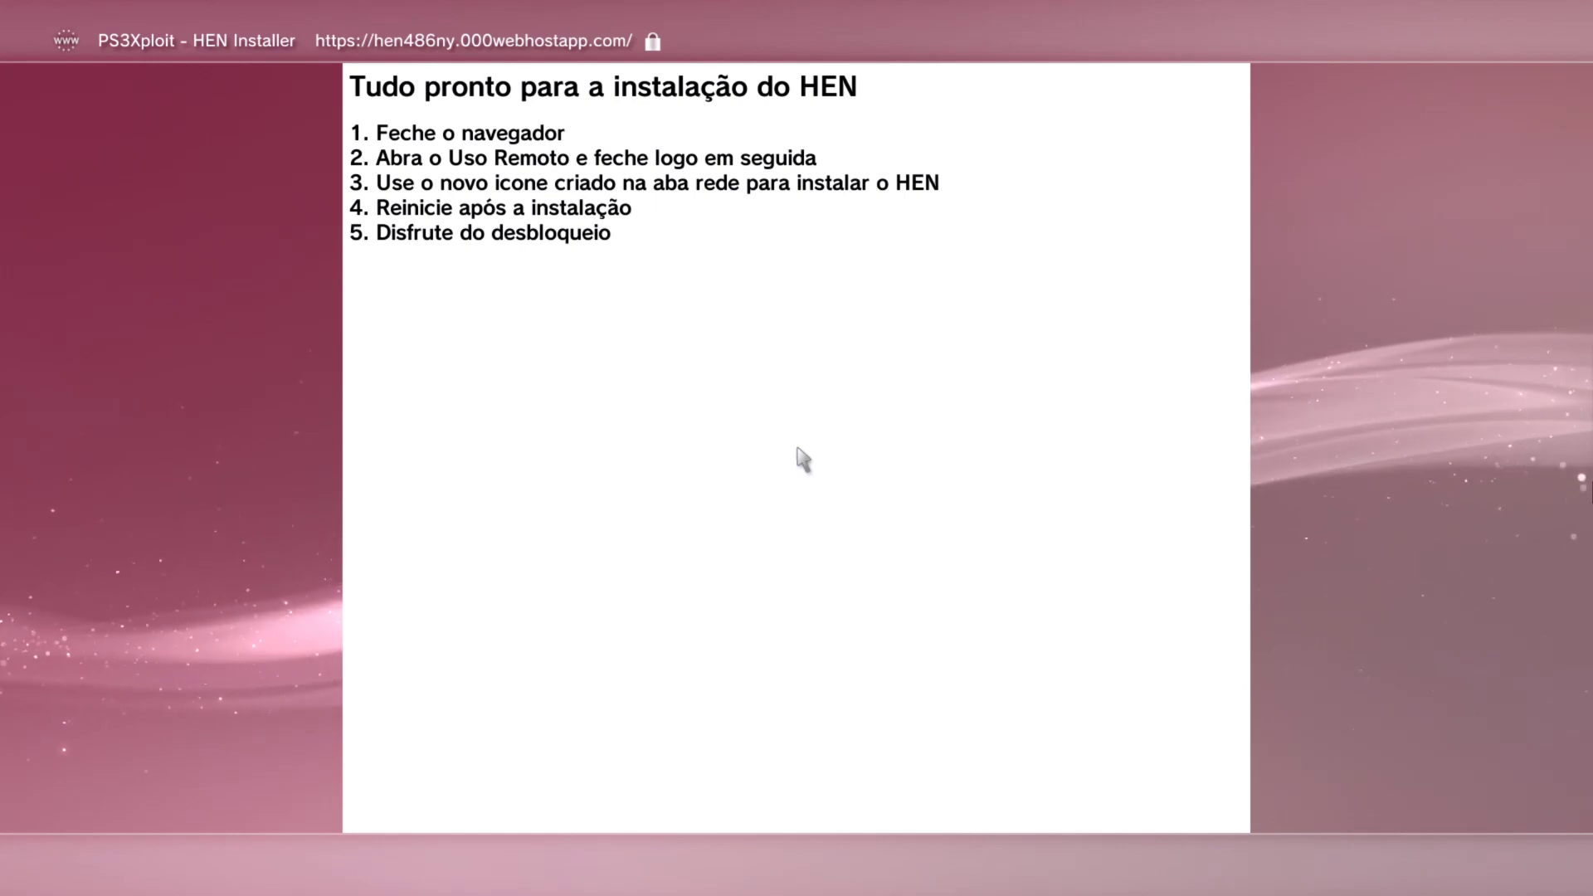
Step: Close the browser and open Remote Play from the Network column
{"action": "key", "text": "Escape"}
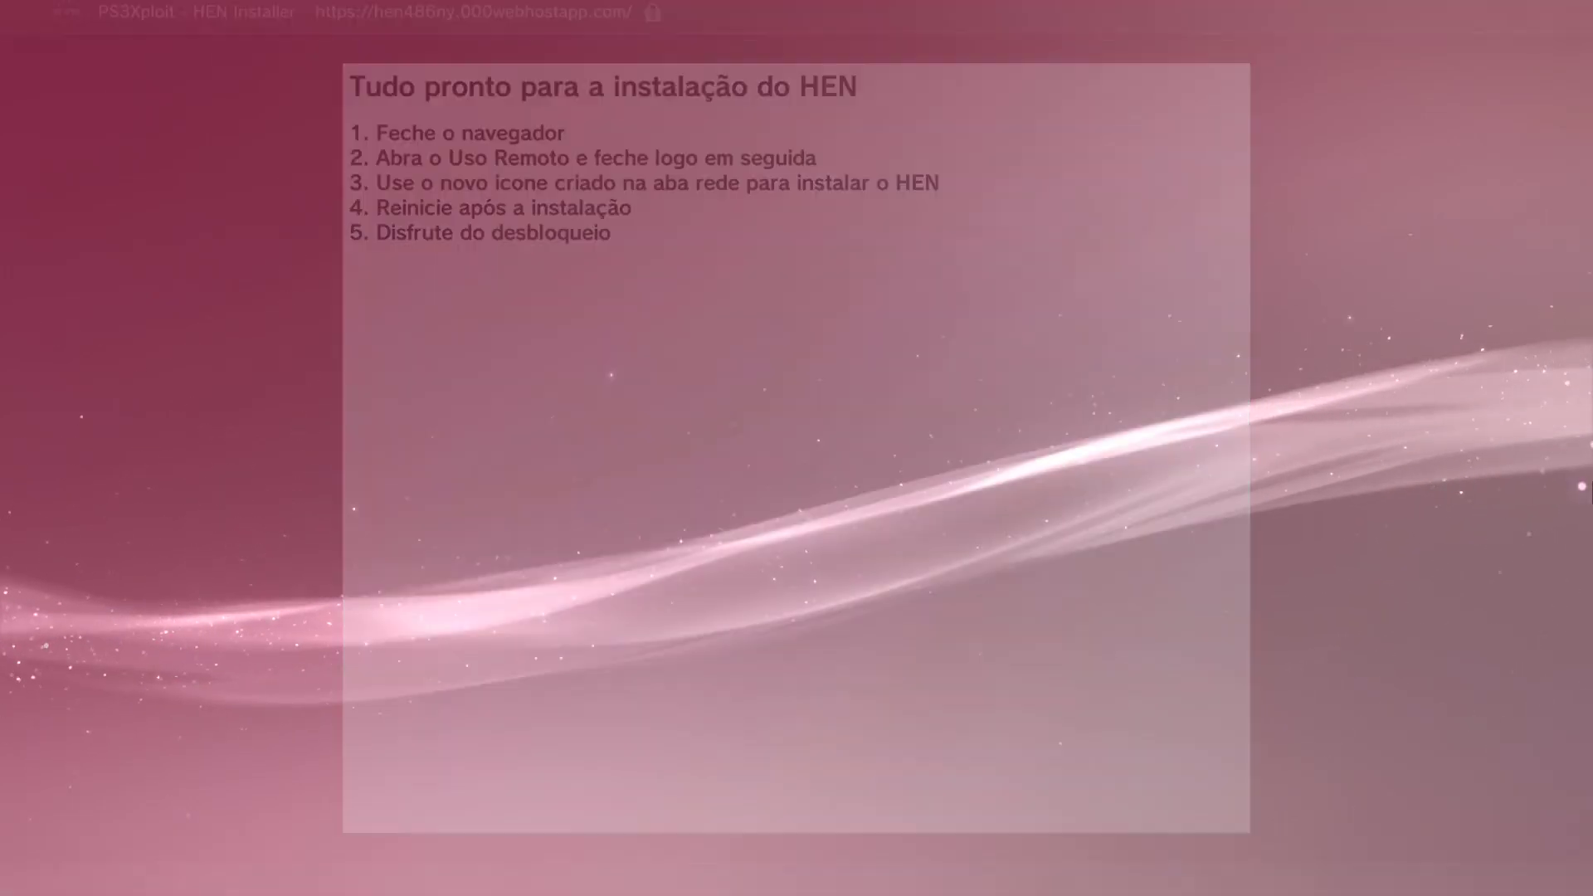
{"action": "key", "text": "Up"}
{"action": "key", "text": "Up"}
{"action": "key", "text": "Down"}
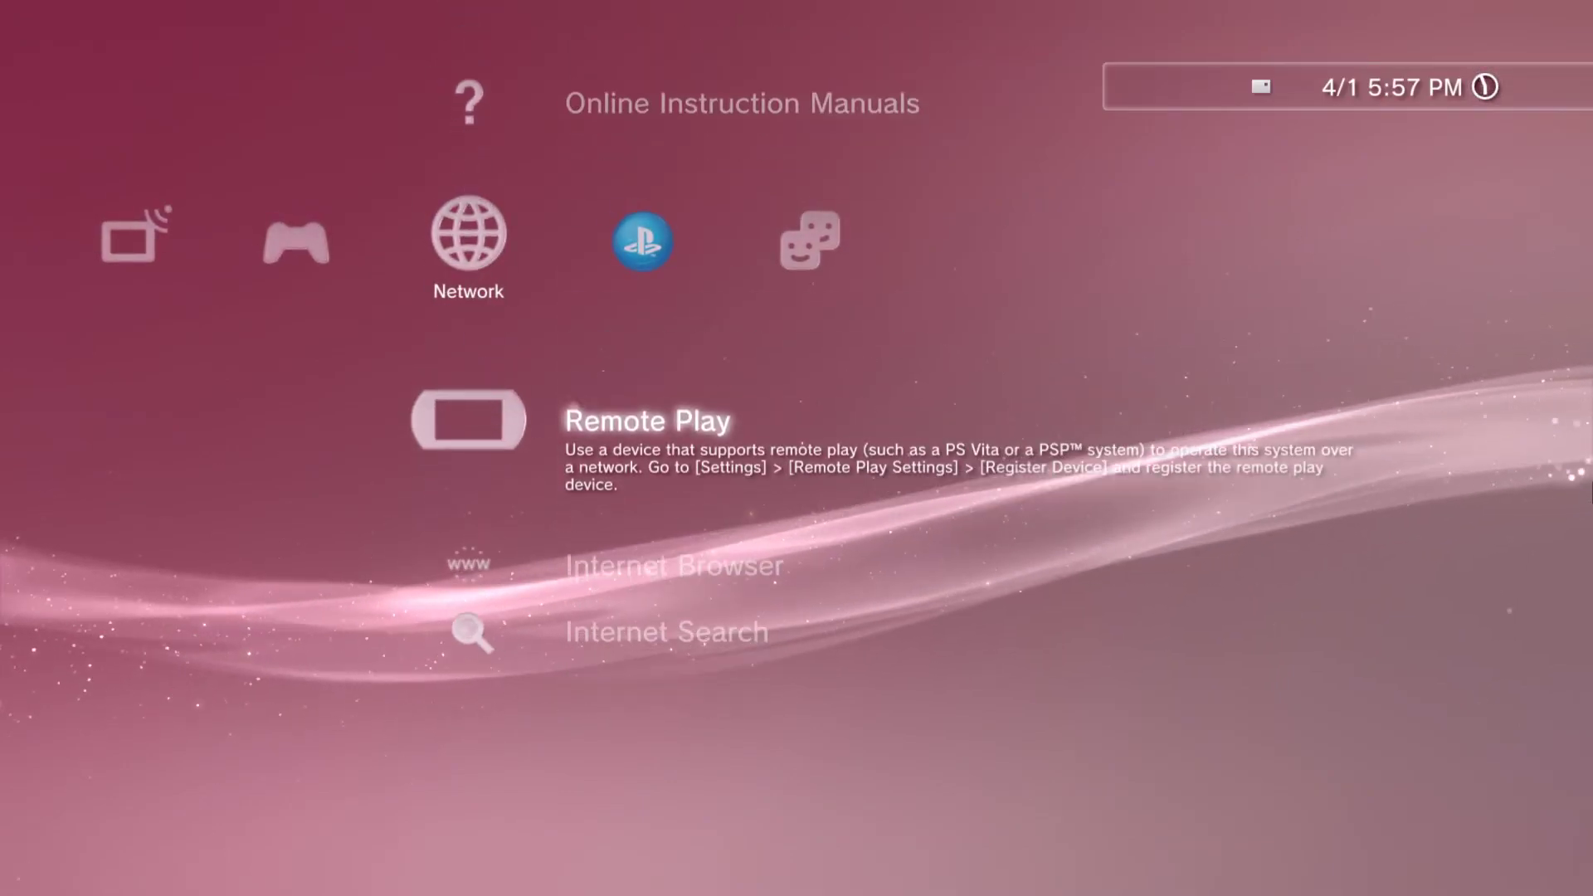
{"action": "key", "text": "Return"}
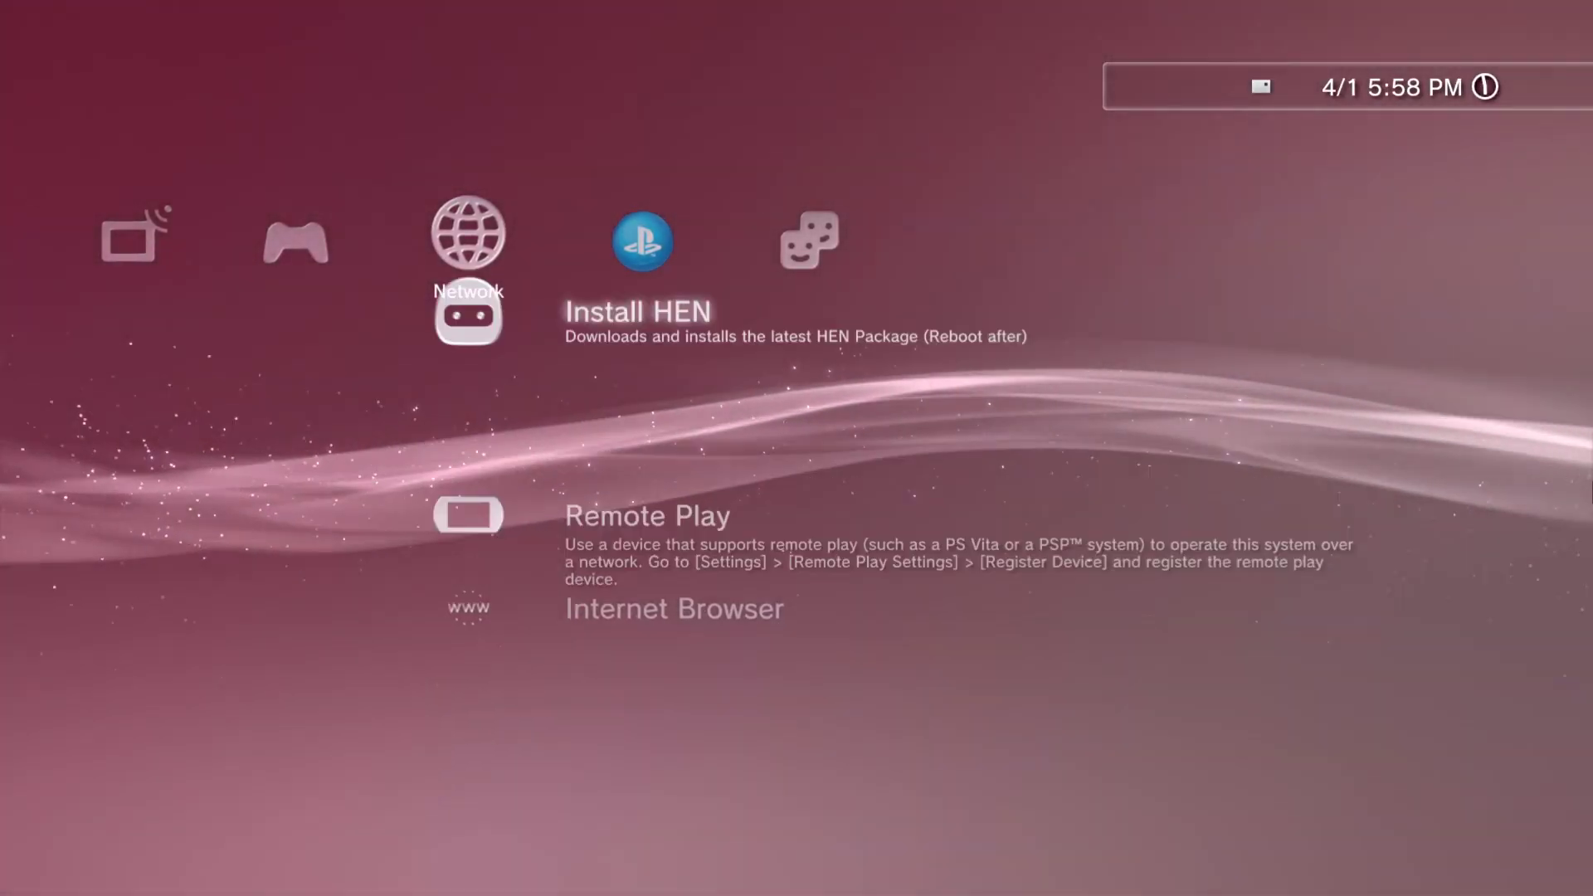
Step: Run Install HEN and let the 12 MB HEN package finish installing
{"action": "key", "text": "Down"}
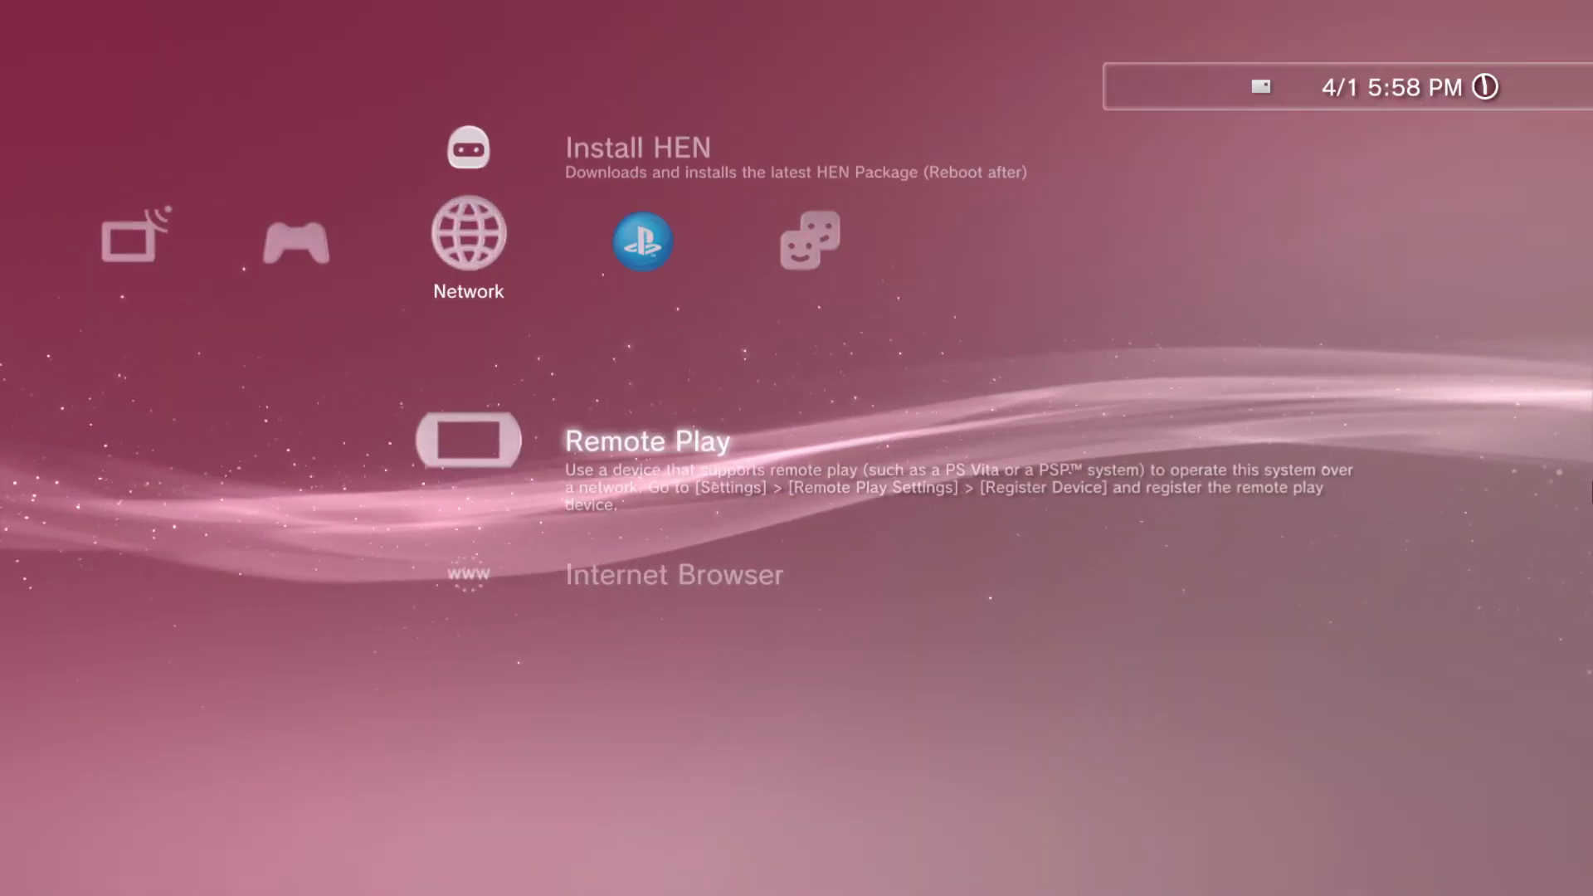
{"action": "key", "text": "Up"}
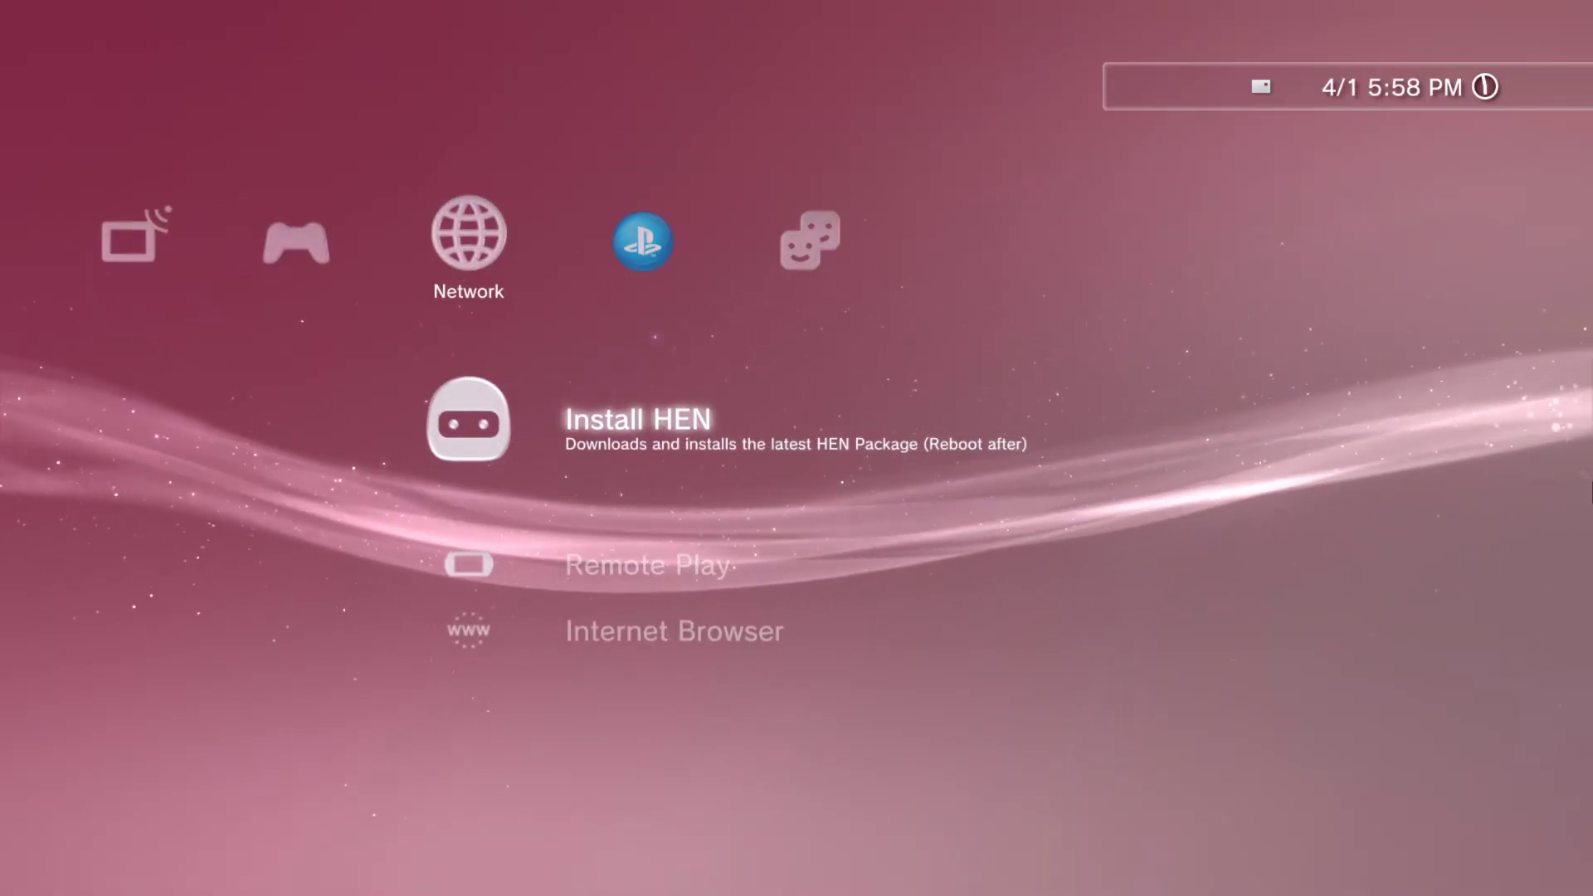
{"action": "key", "text": "Return"}
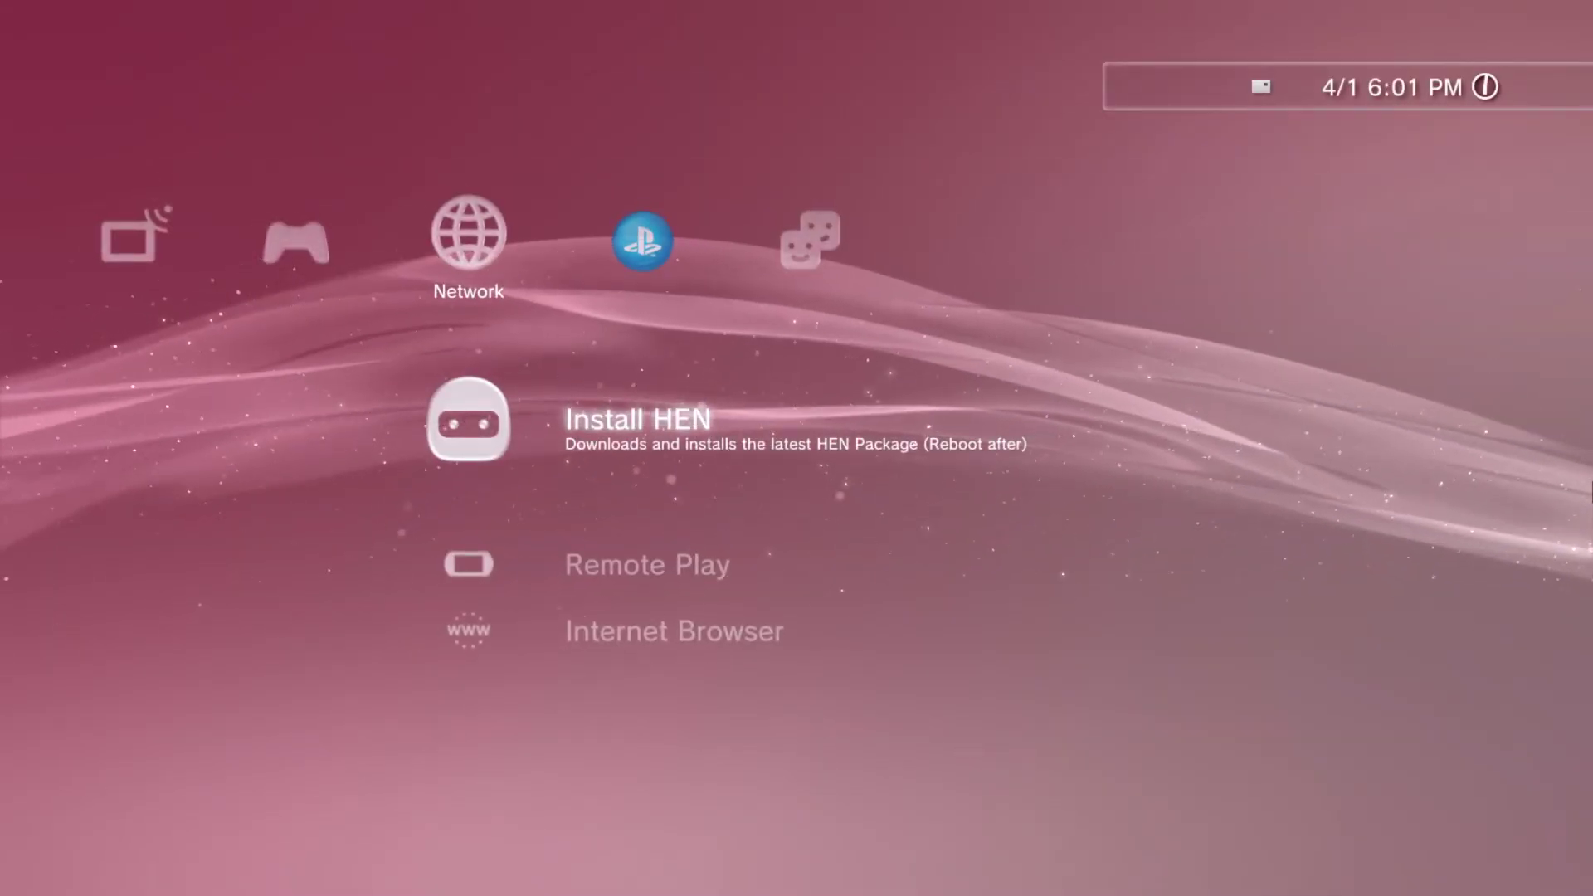
{"action": "key", "text": "Down"}
{"action": "key", "text": "Down"}
Step: Move from Network across to Users and choose Turn Off System to reboot
{"action": "key", "text": "Up"}
{"action": "key", "text": "Up"}
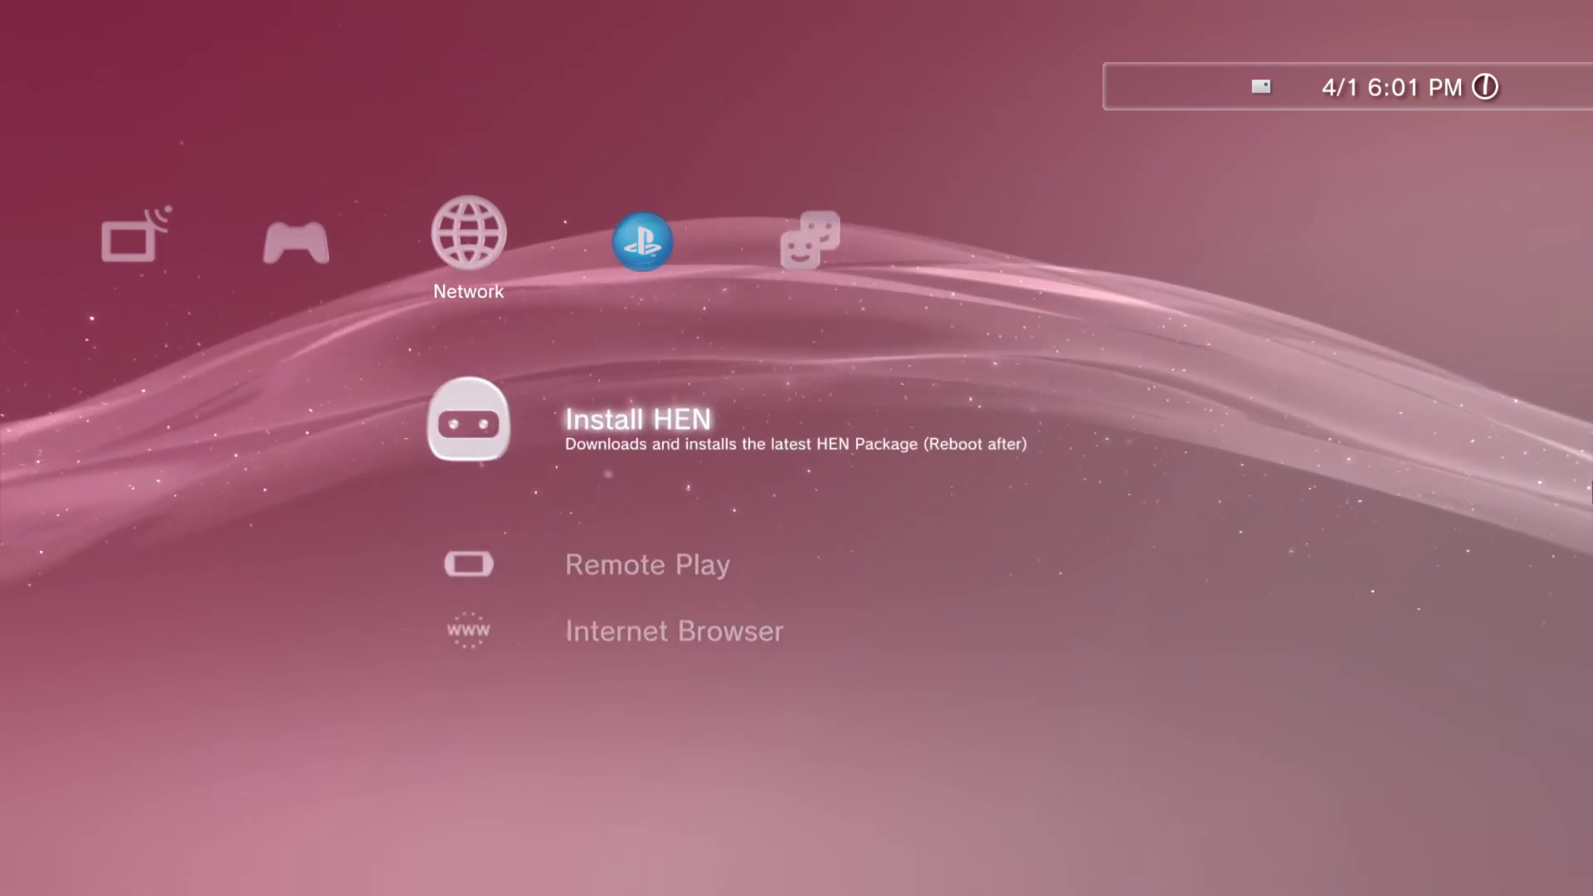
{"action": "key", "text": "Down"}
{"action": "key", "text": "Down"}
{"action": "key", "text": "Up"}
{"action": "key", "text": "Left"}
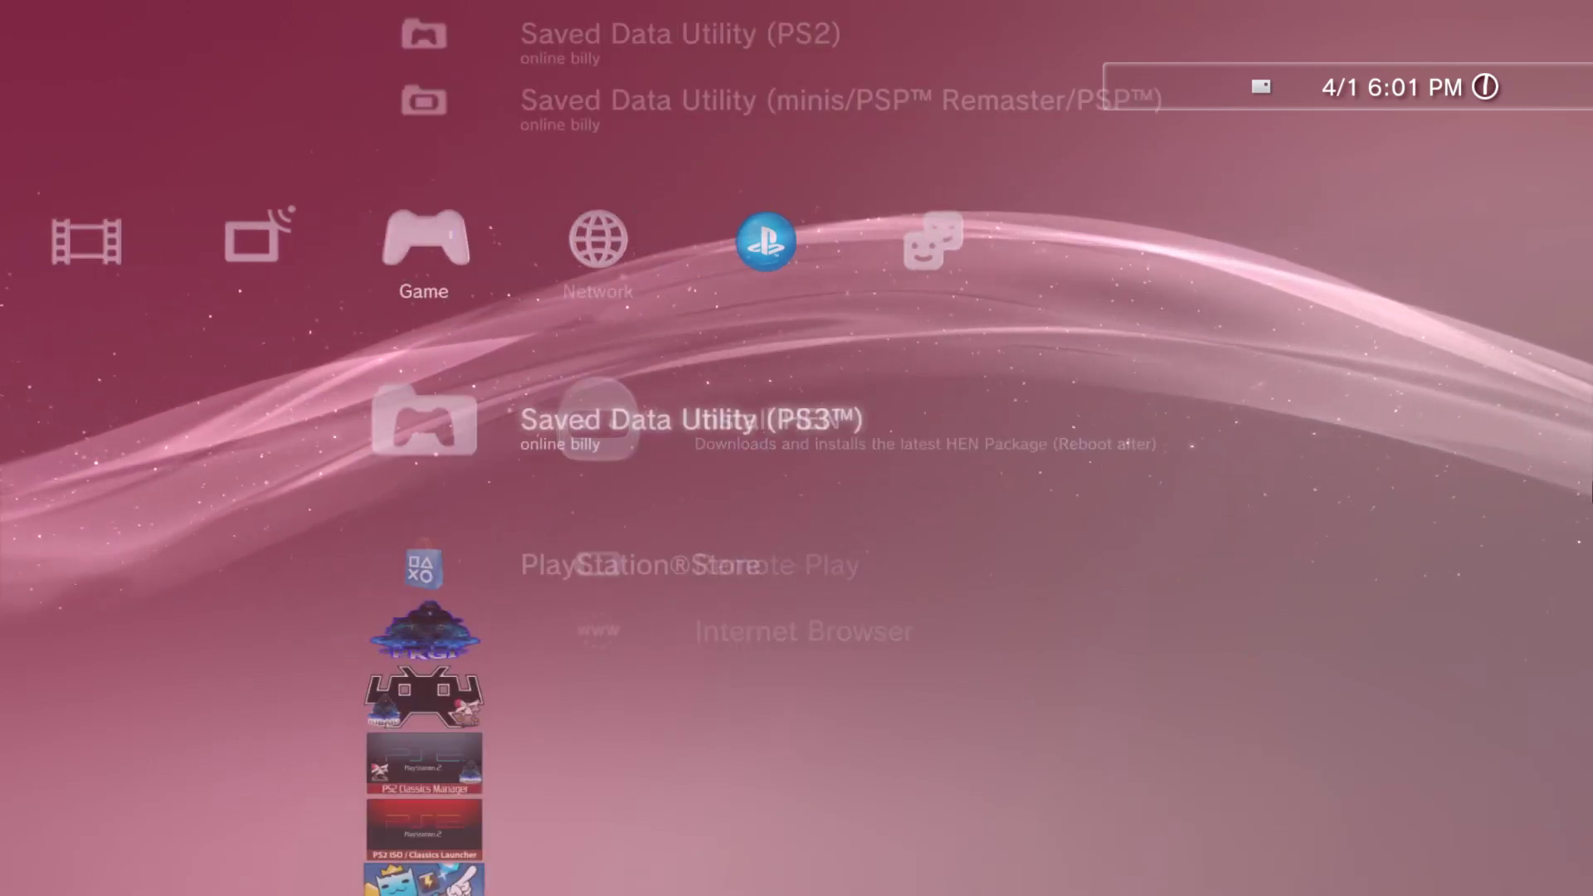
{"action": "key", "text": "Left"}
{"action": "key", "text": "Left"}
{"action": "key", "text": "Left"}
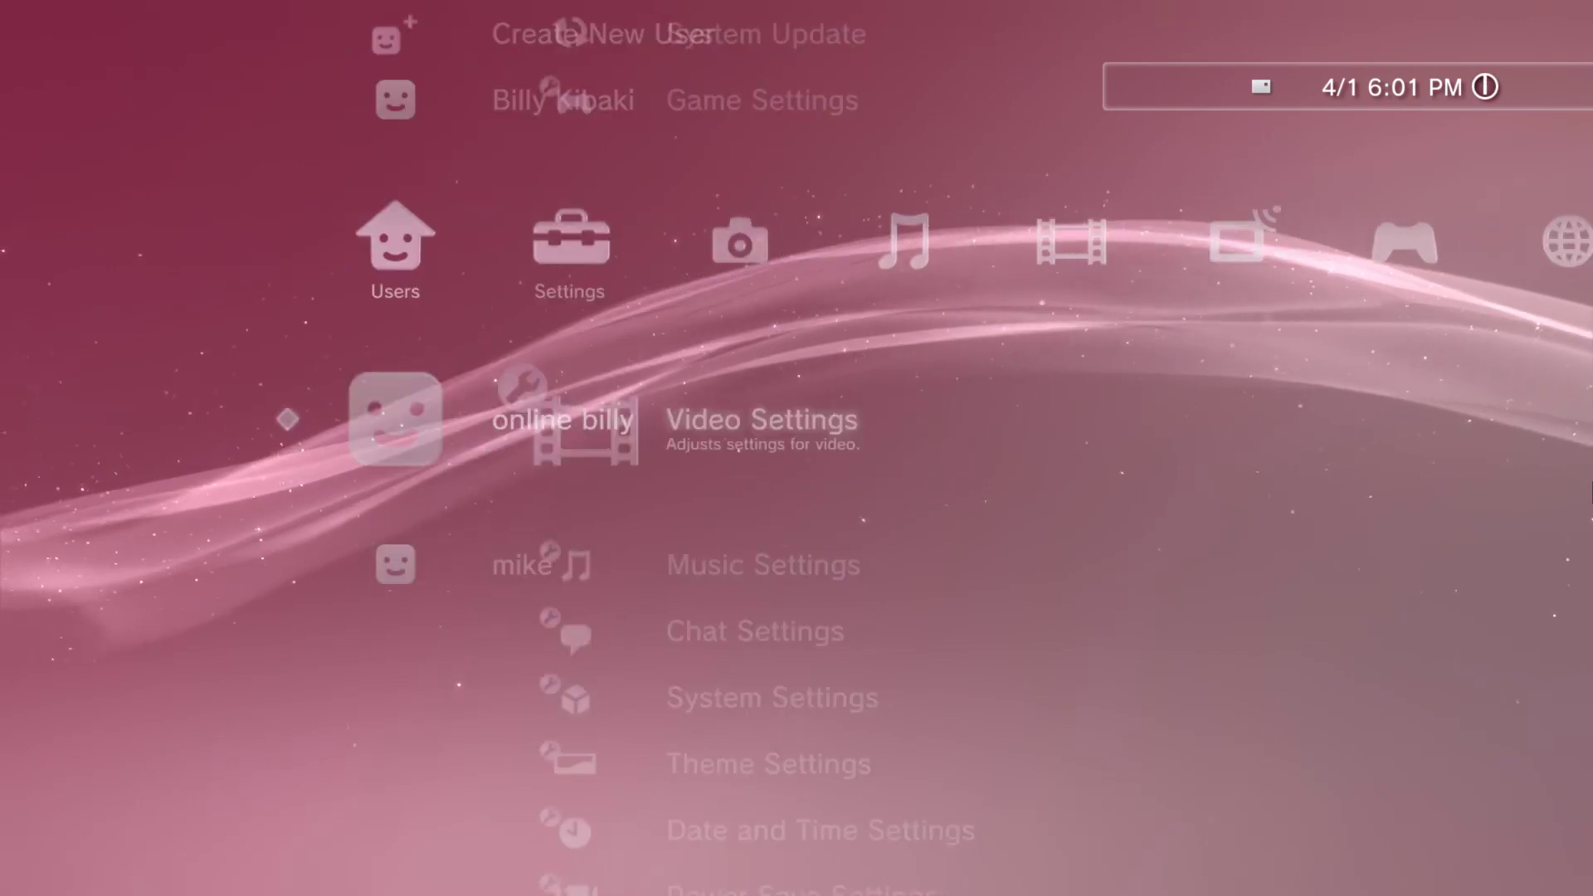
{"action": "key", "text": "Up"}
{"action": "key", "text": "Up"}
{"action": "key", "text": "Up"}
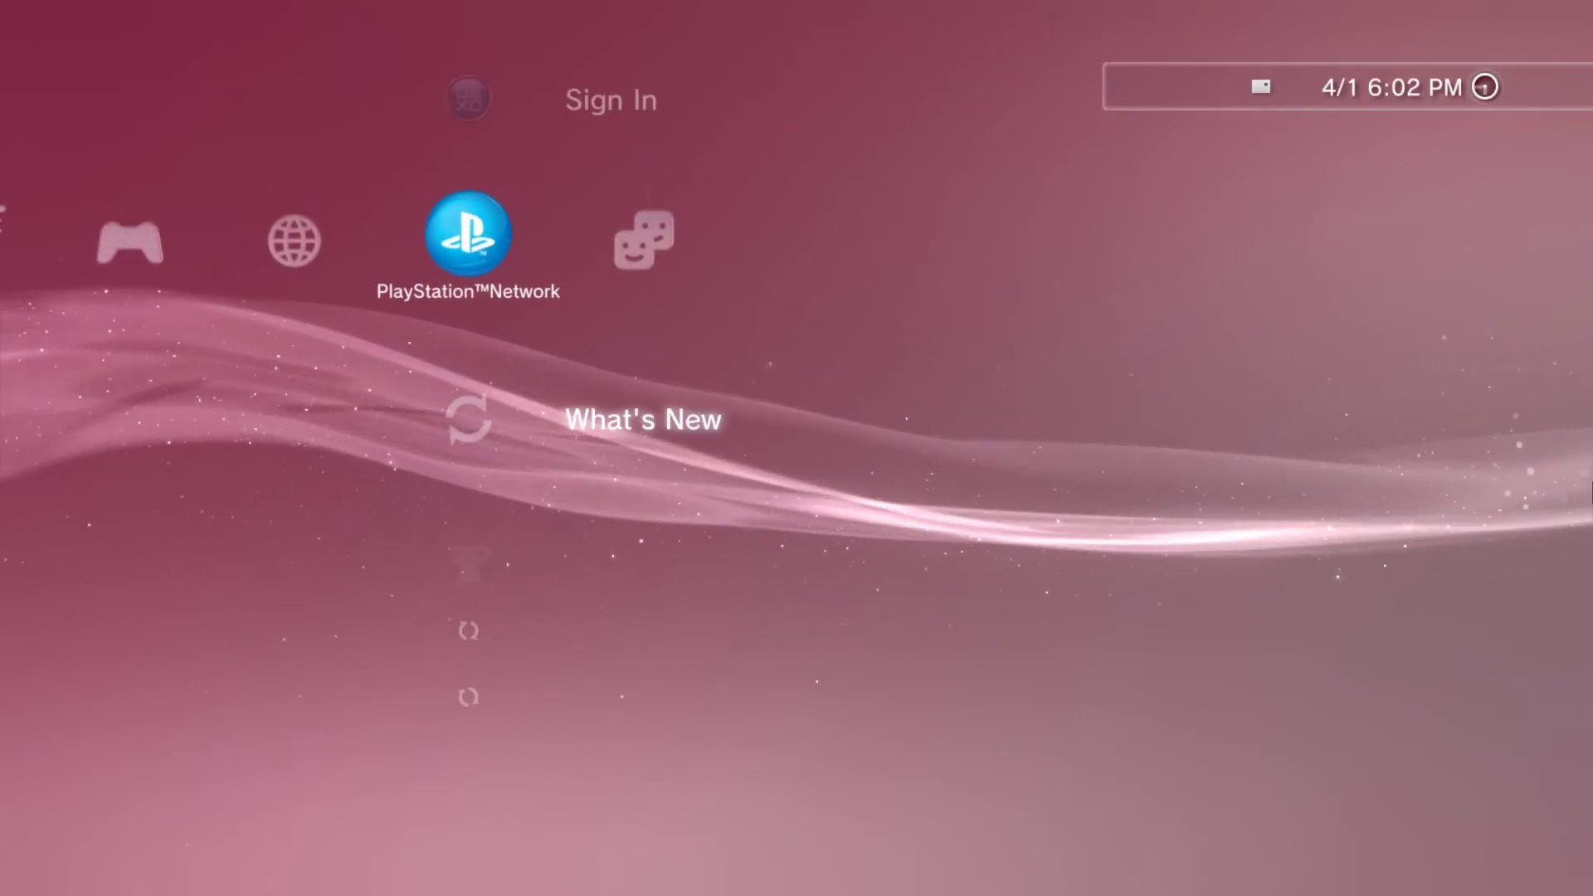
Step: Browse the Game column entries after the restart
{"action": "key", "text": "Left"}
{"action": "key", "text": "Left"}
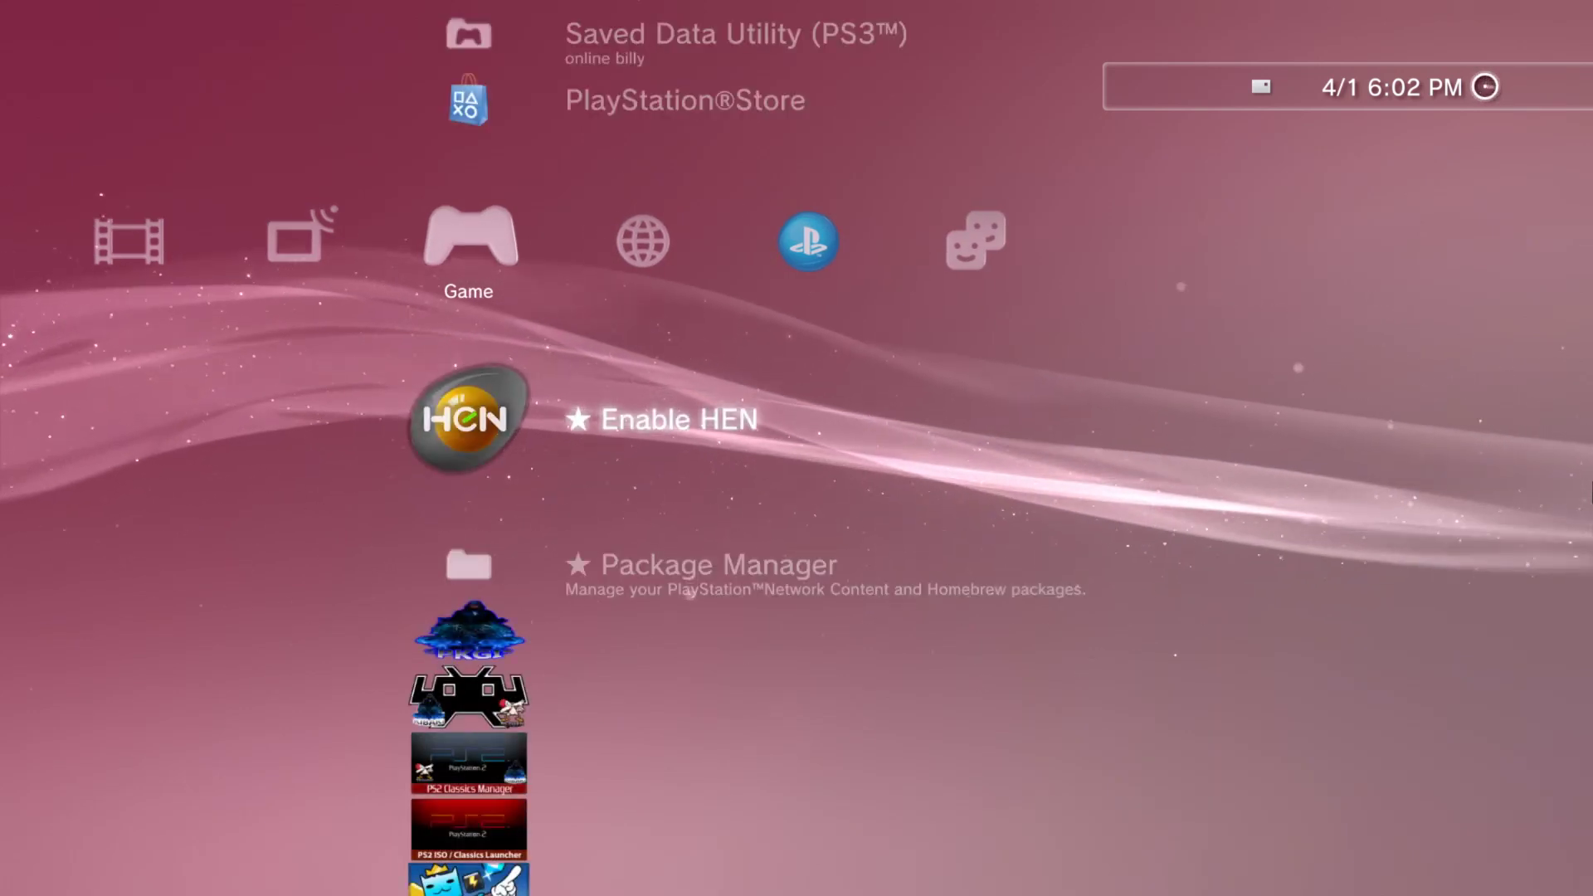
{"action": "key", "text": "Down"}
{"action": "key", "text": "Up"}
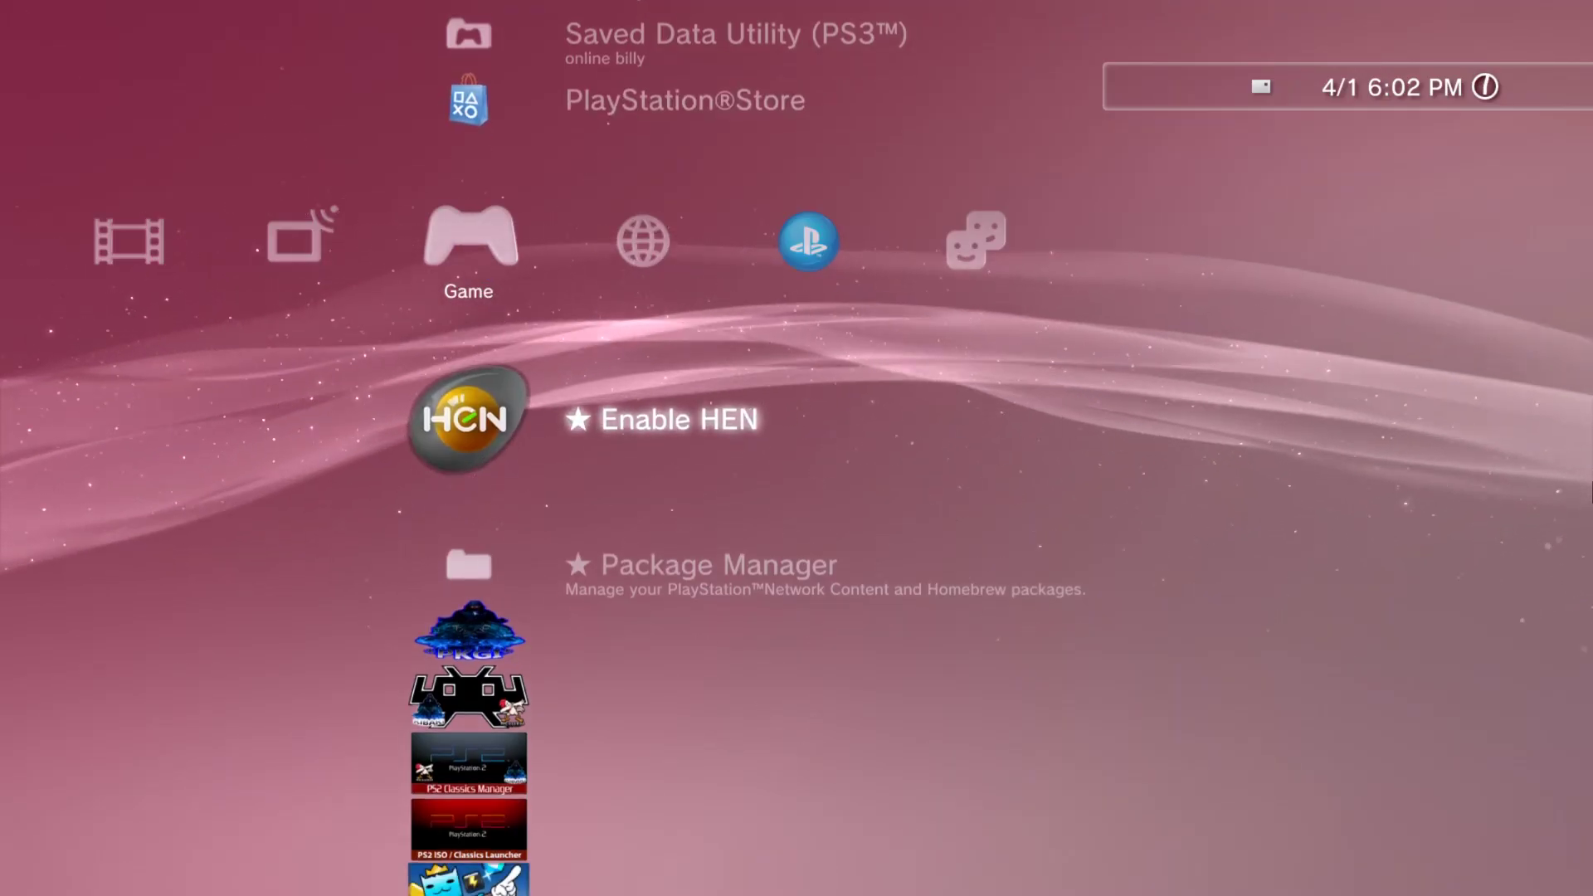
{"action": "key", "text": "Down"}
{"action": "key", "text": "Up"}
Step: Open Settings > System Settings > System Information to confirm Version 4.86
{"action": "key", "text": "Down"}
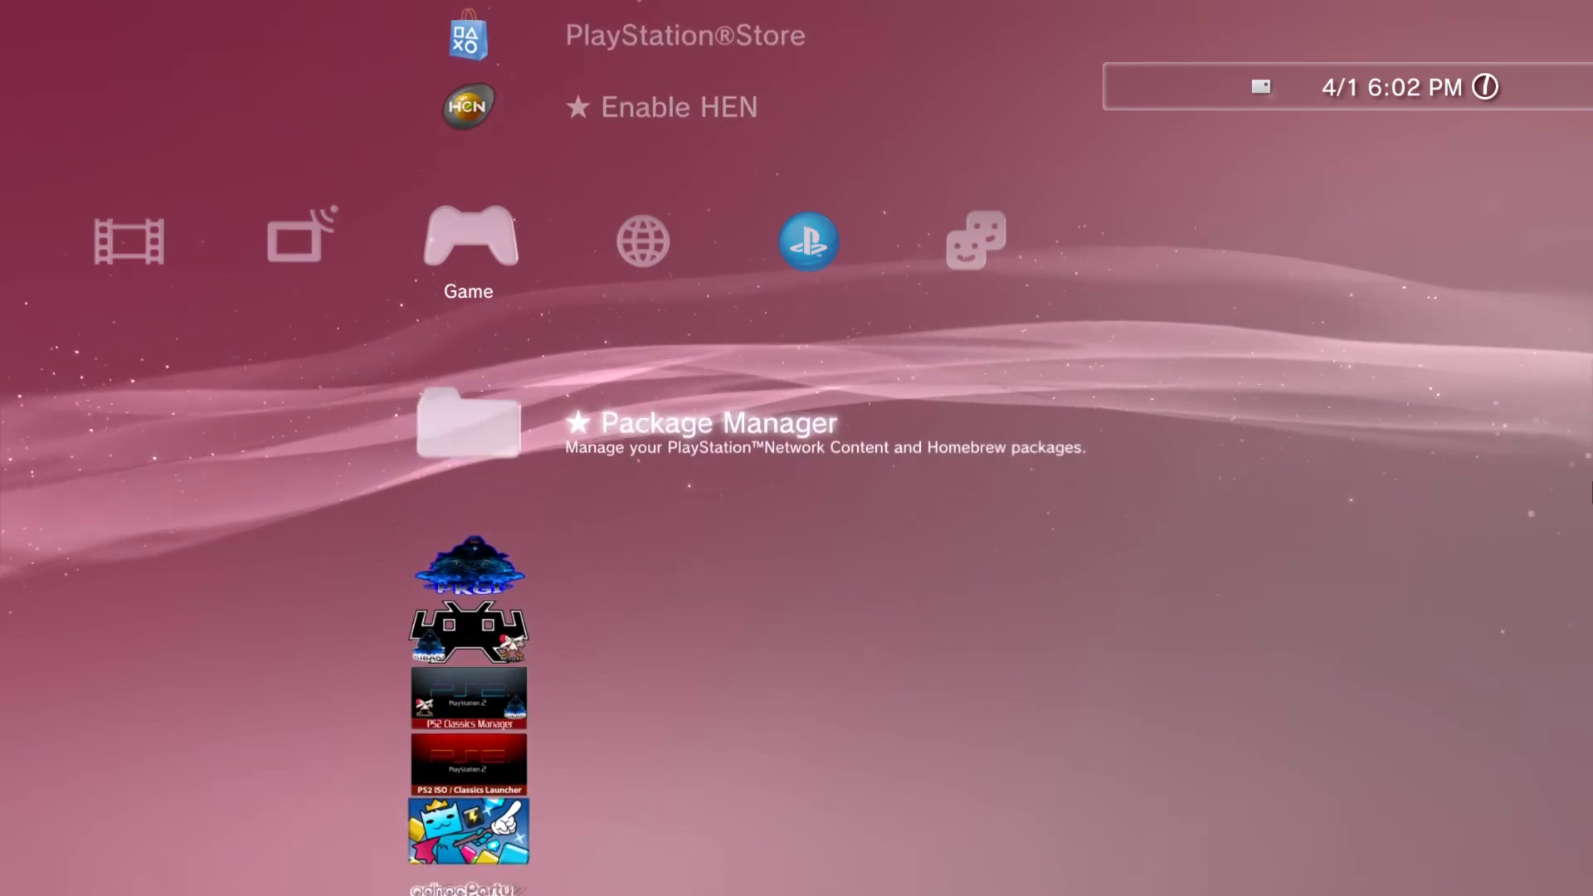
{"action": "key", "text": "Left"}
{"action": "key", "text": "Left"}
{"action": "key", "text": "Left"}
{"action": "key", "text": "Left"}
{"action": "key", "text": "Right"}
{"action": "key", "text": "Left"}
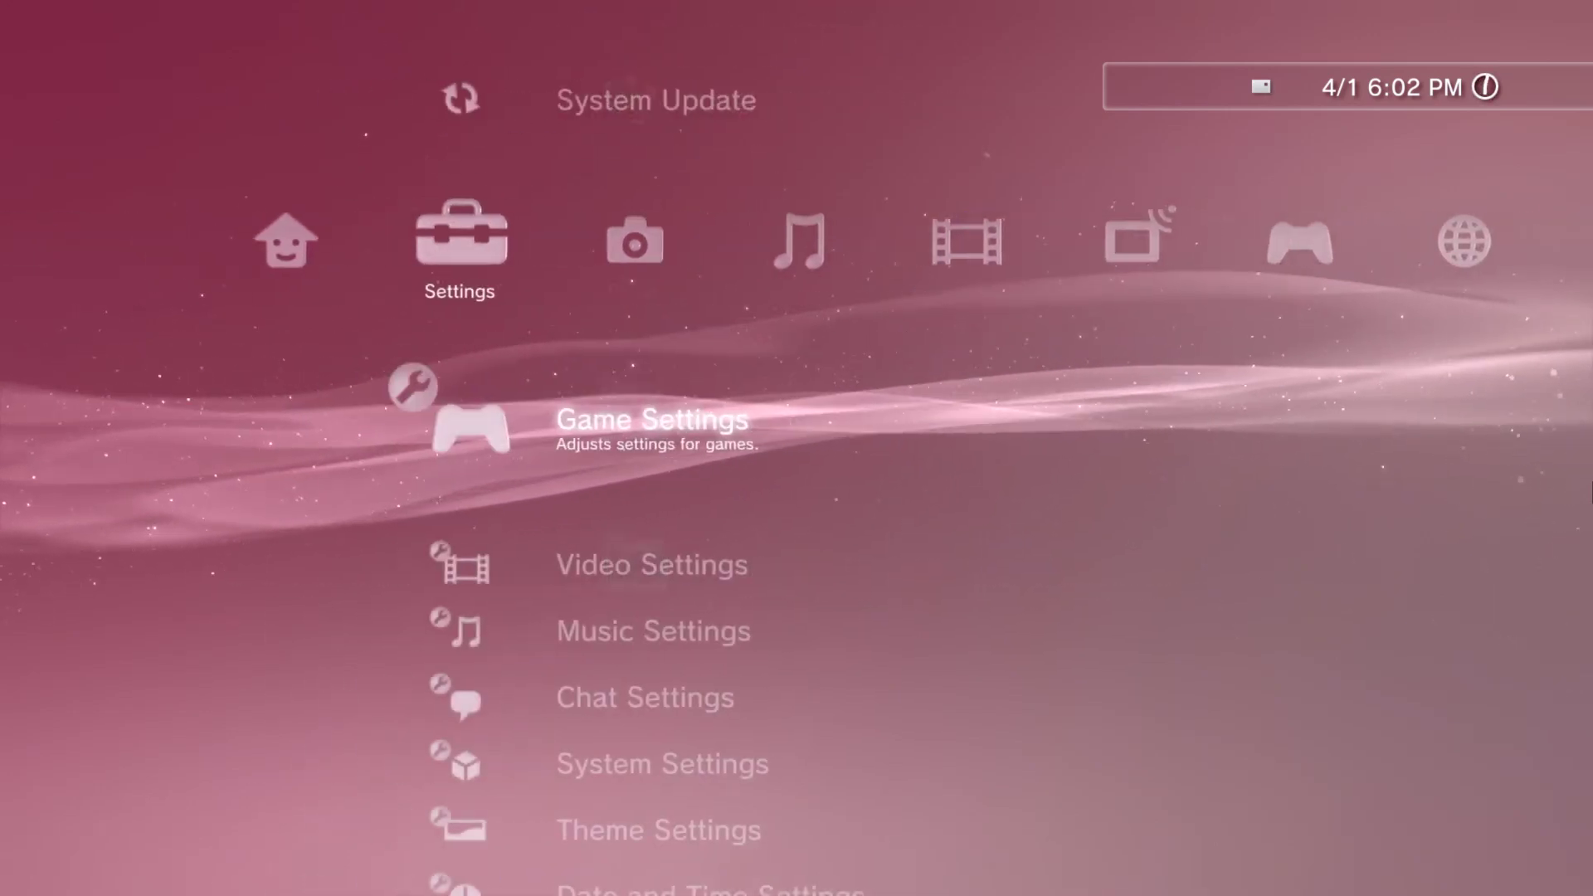
{"action": "key", "text": "Down"}
{"action": "key", "text": "Down"}
{"action": "key", "text": "Down"}
{"action": "key", "text": "Down"}
{"action": "key", "text": "Return"}
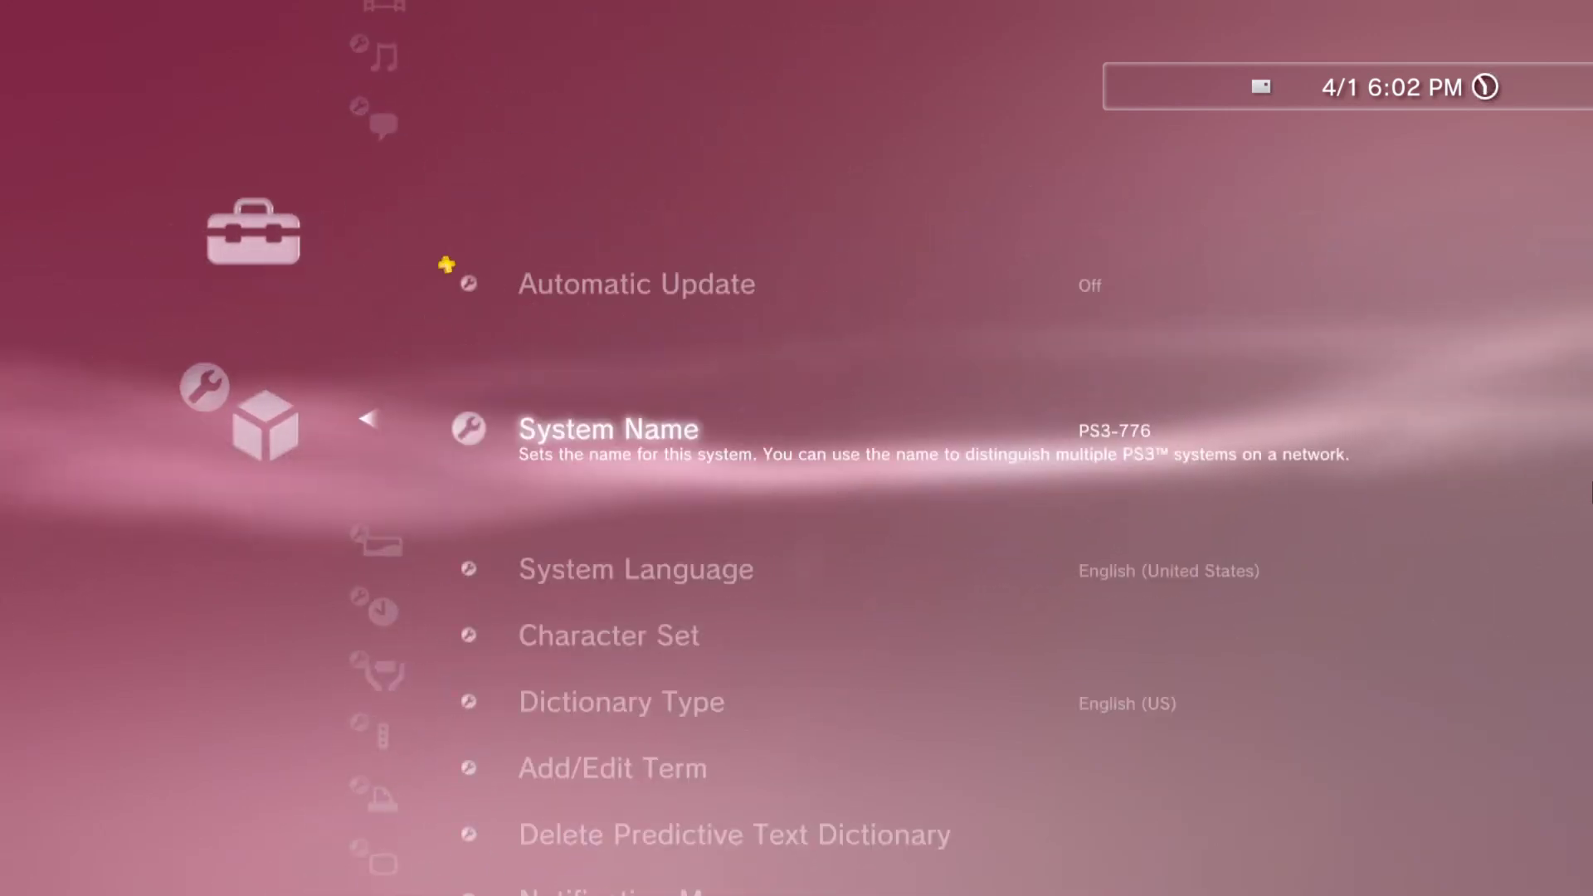
{"action": "key", "text": "Down"}
{"action": "key", "text": "Down"}
{"action": "key", "text": "Down"}
{"action": "key", "text": "Down"}
{"action": "key", "text": "Down"}
{"action": "key", "text": "Down"}
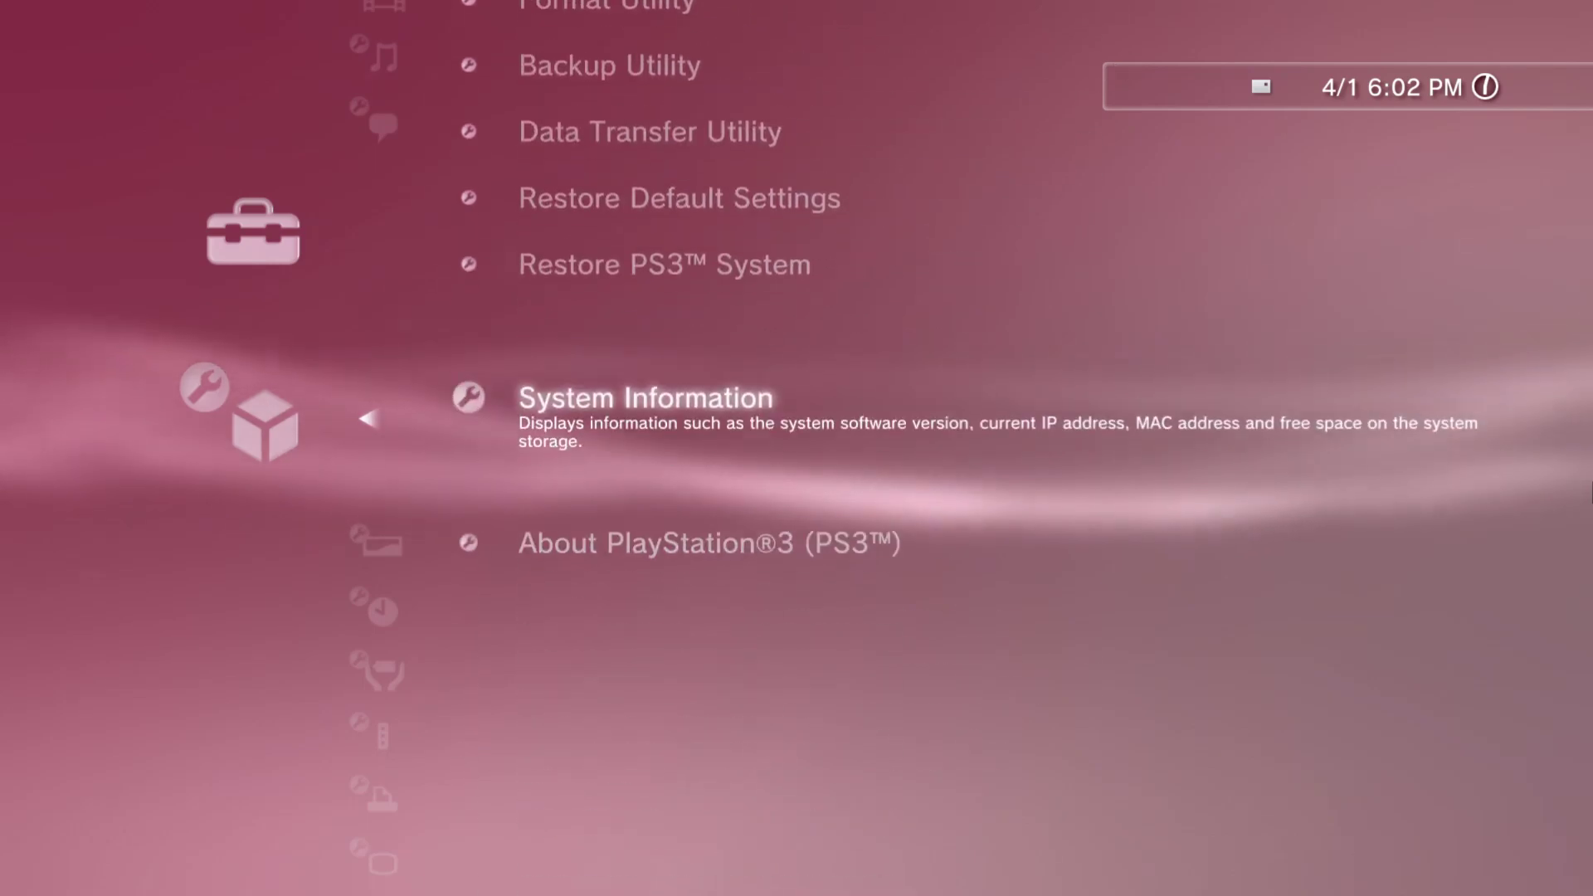
{"action": "key", "text": "Return"}
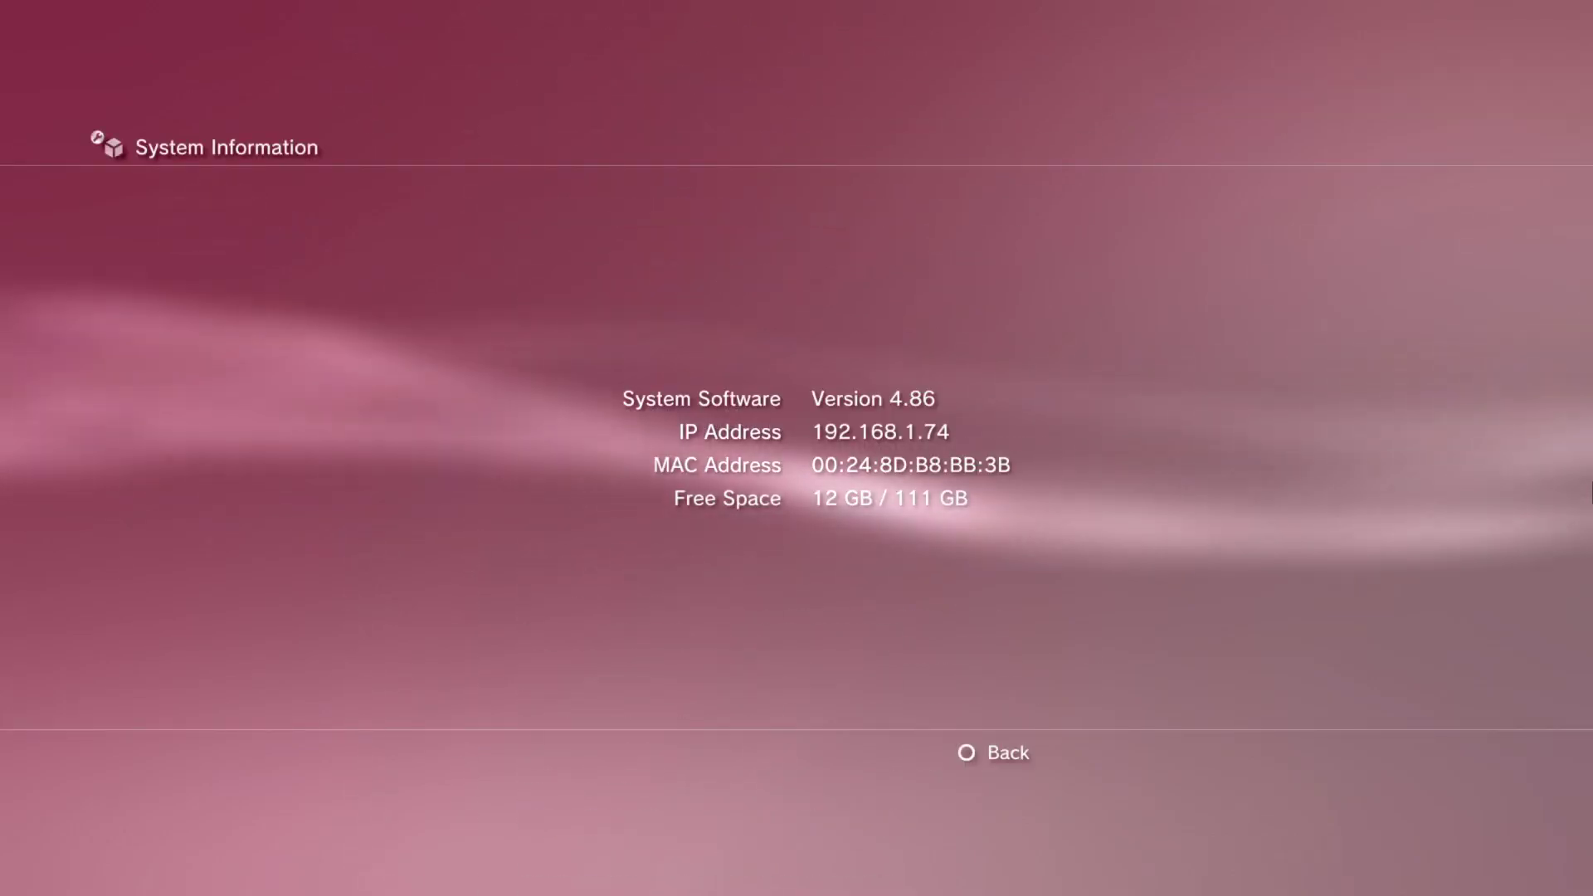
Step: Return to the Game column and launch Enable HEN to start PS3HEN 3.0.0
{"action": "key", "text": "Escape"}
{"action": "key", "text": "Right"}
{"action": "key", "text": "Right"}
{"action": "key", "text": "Right"}
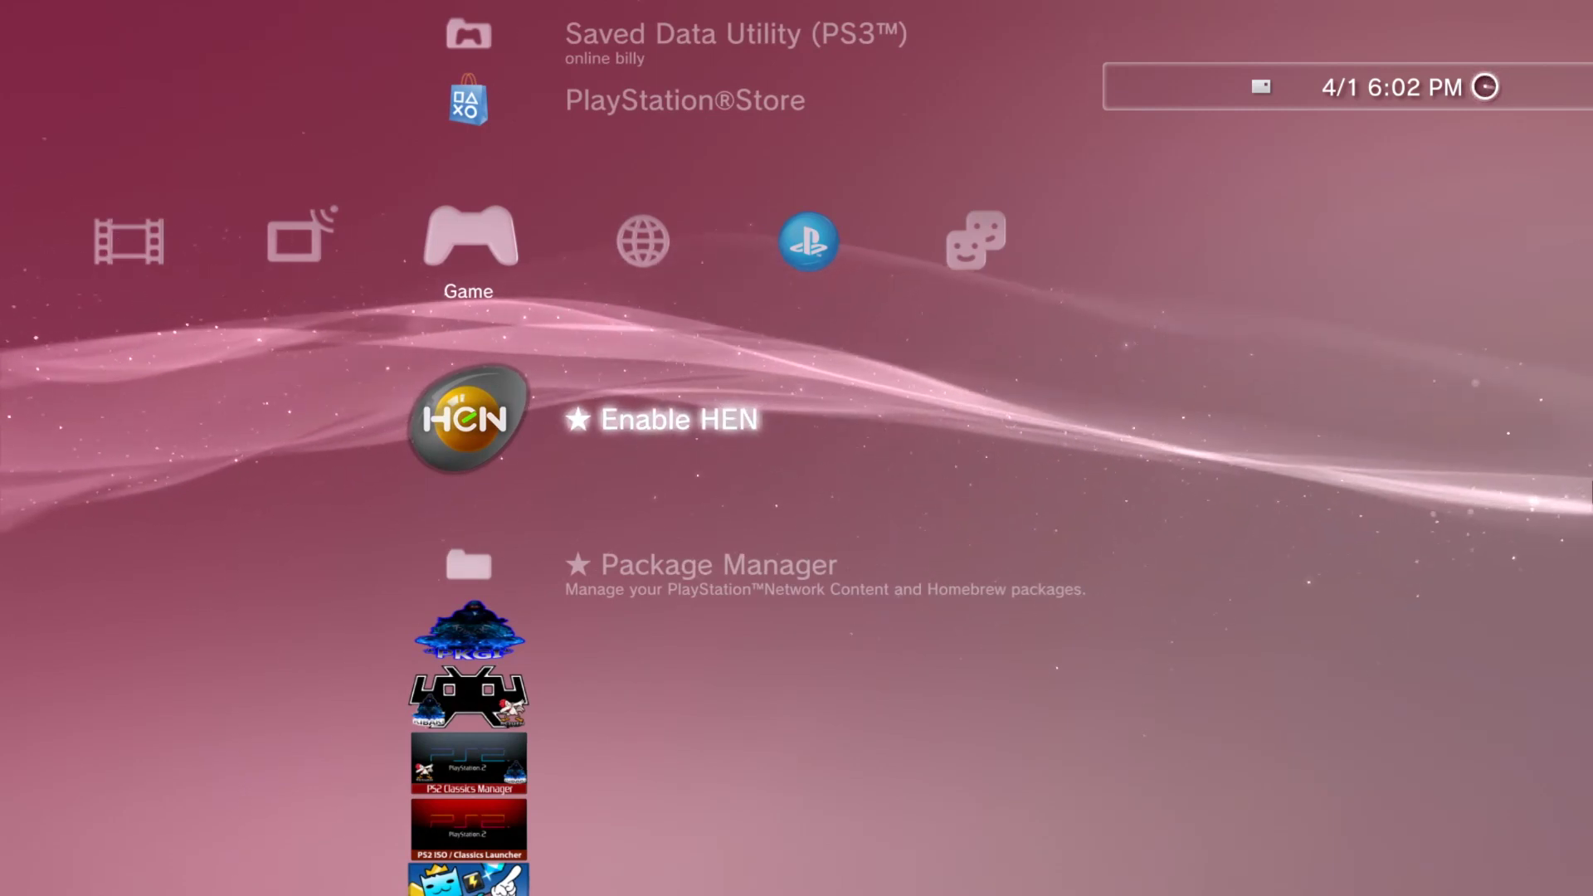
{"action": "key", "text": "Return"}
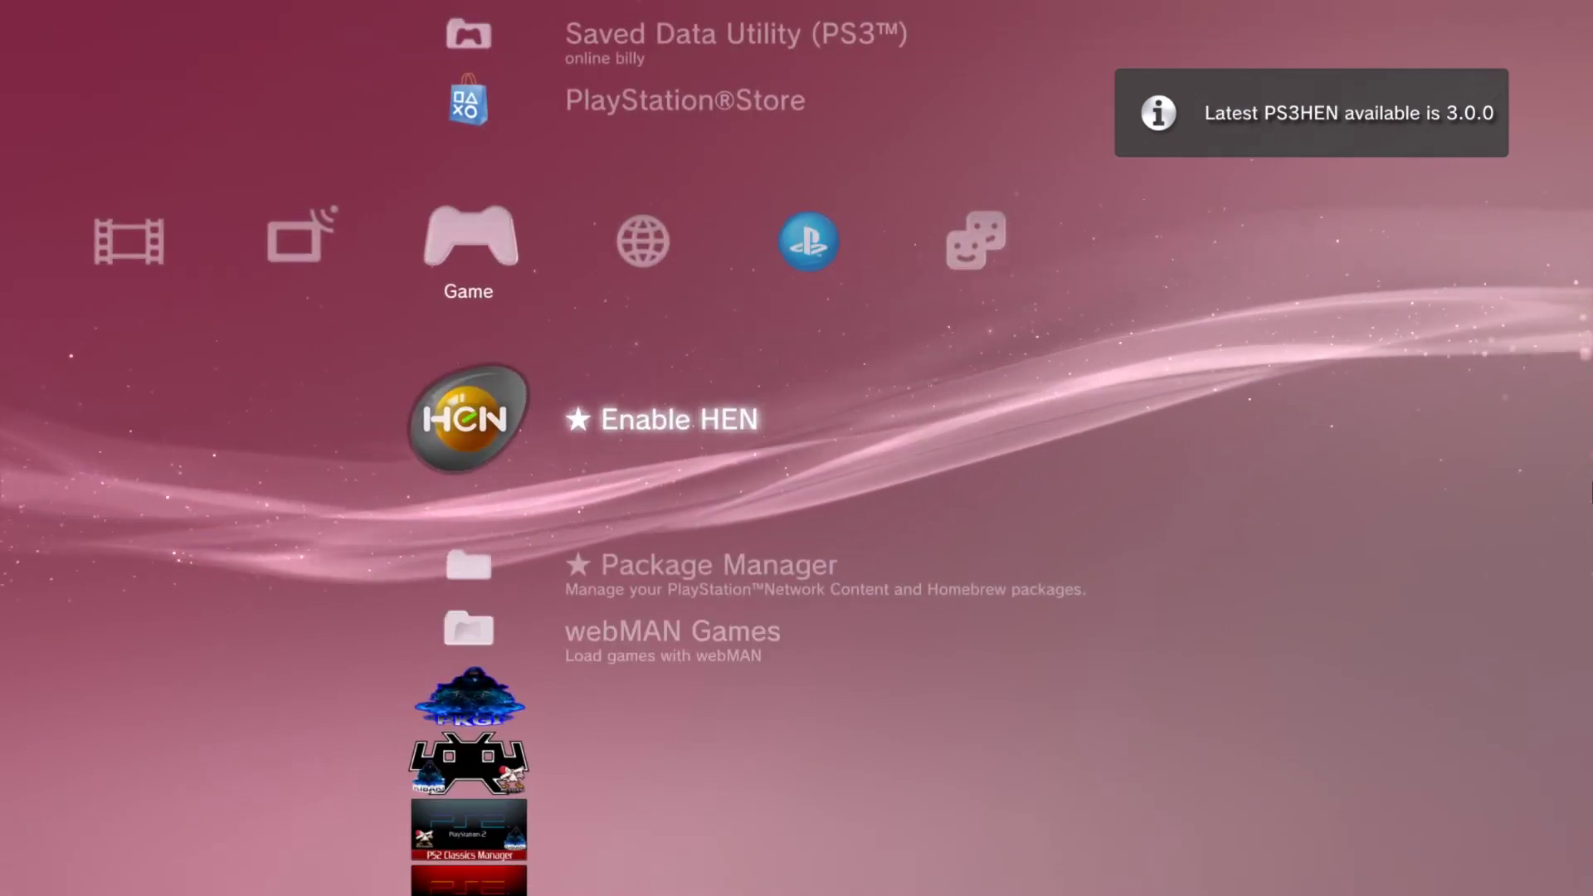
Step: Open webMAN Games, browse the PLAYSTATION®3 list, then open the webMAN Setup folder
{"action": "key", "text": "Down"}
{"action": "key", "text": "Down"}
{"action": "key", "text": "Down"}
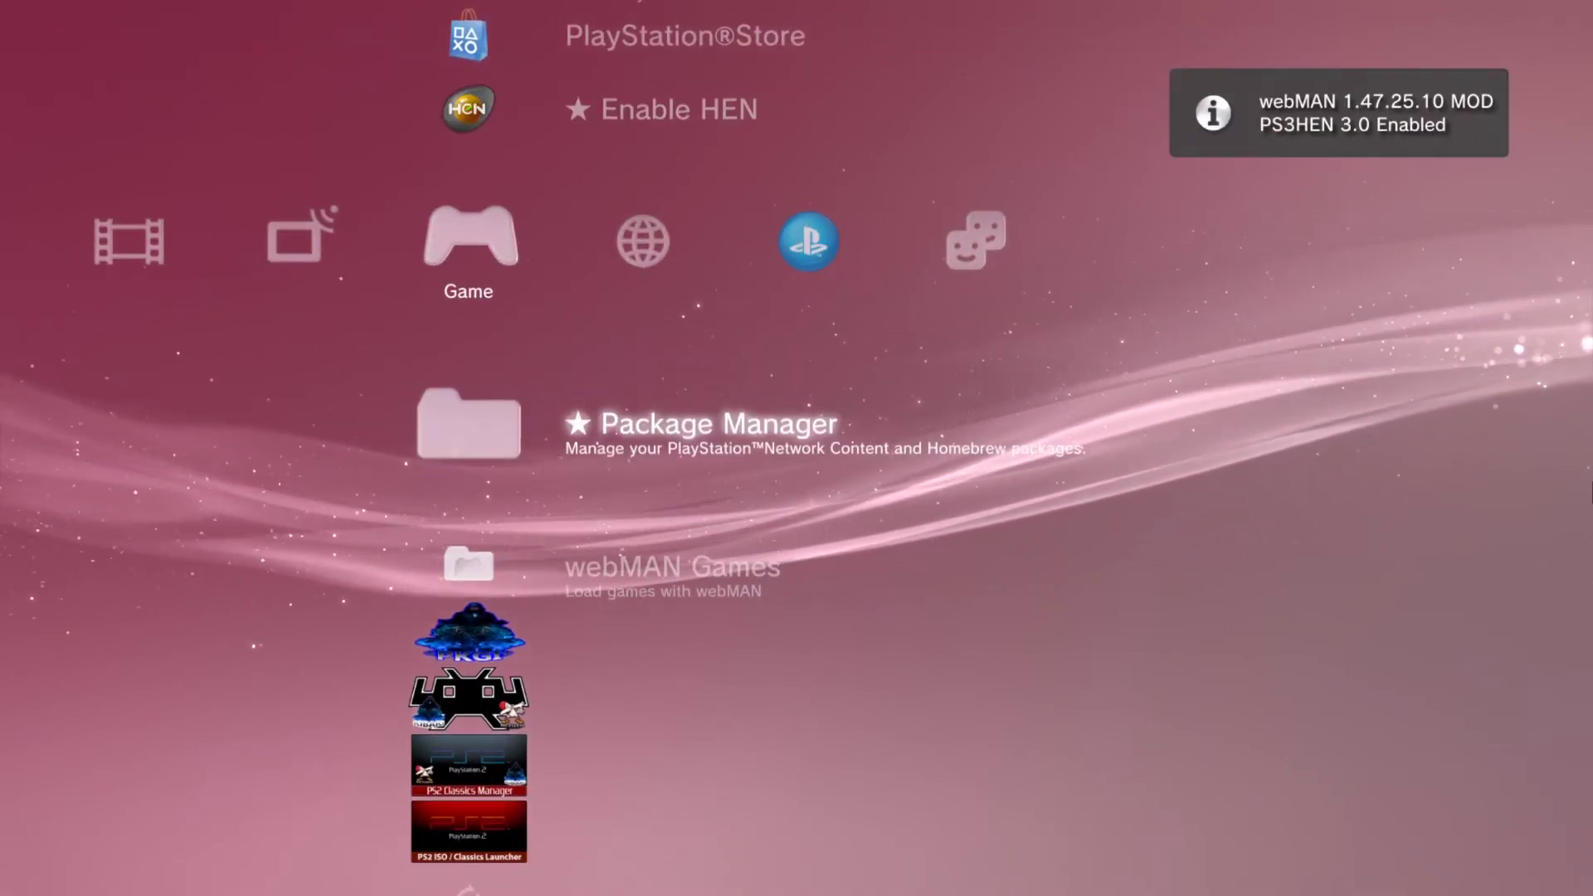
{"action": "key", "text": "Up"}
{"action": "key", "text": "Return"}
{"action": "key", "text": "Down"}
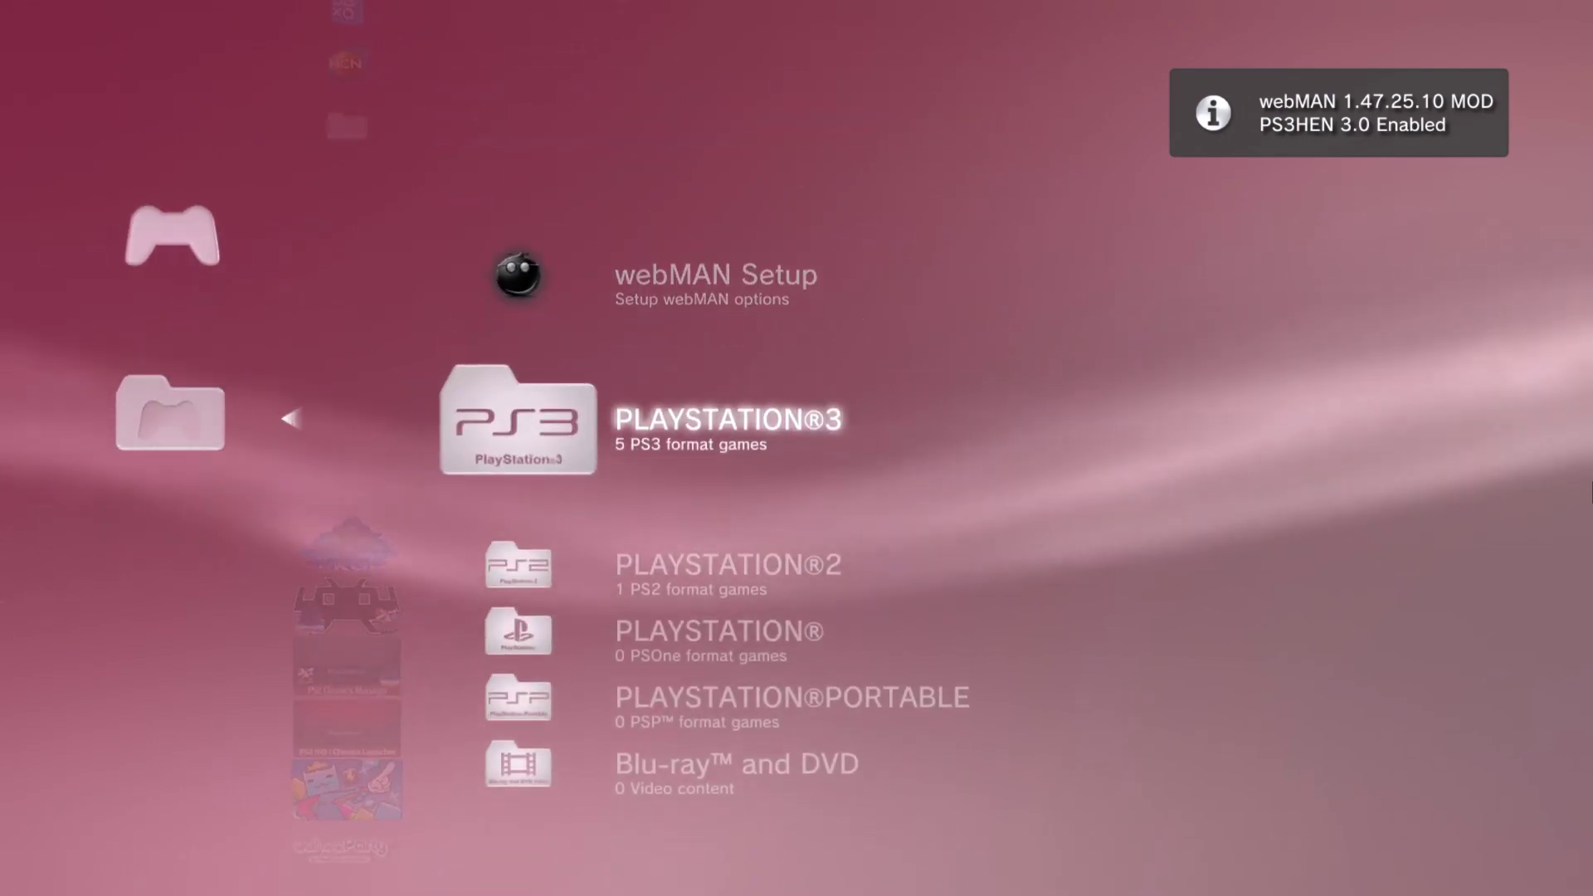
{"action": "key", "text": "Return"}
{"action": "key", "text": "Down"}
{"action": "key", "text": "Down"}
{"action": "key", "text": "Down"}
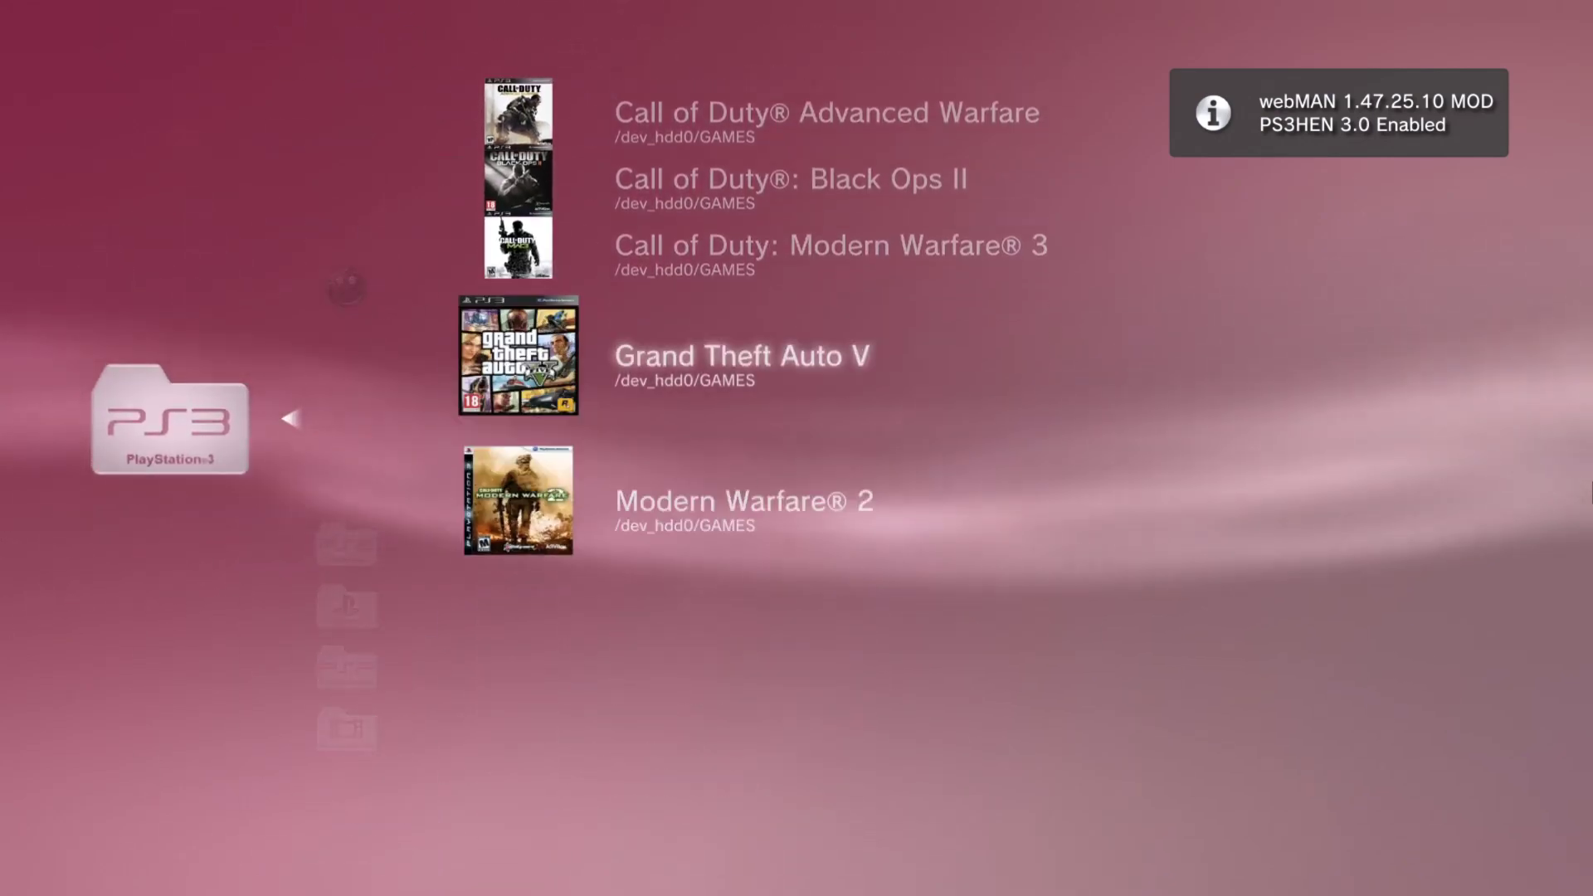
{"action": "key", "text": "Escape"}
{"action": "key", "text": "Up"}
{"action": "key", "text": "Return"}
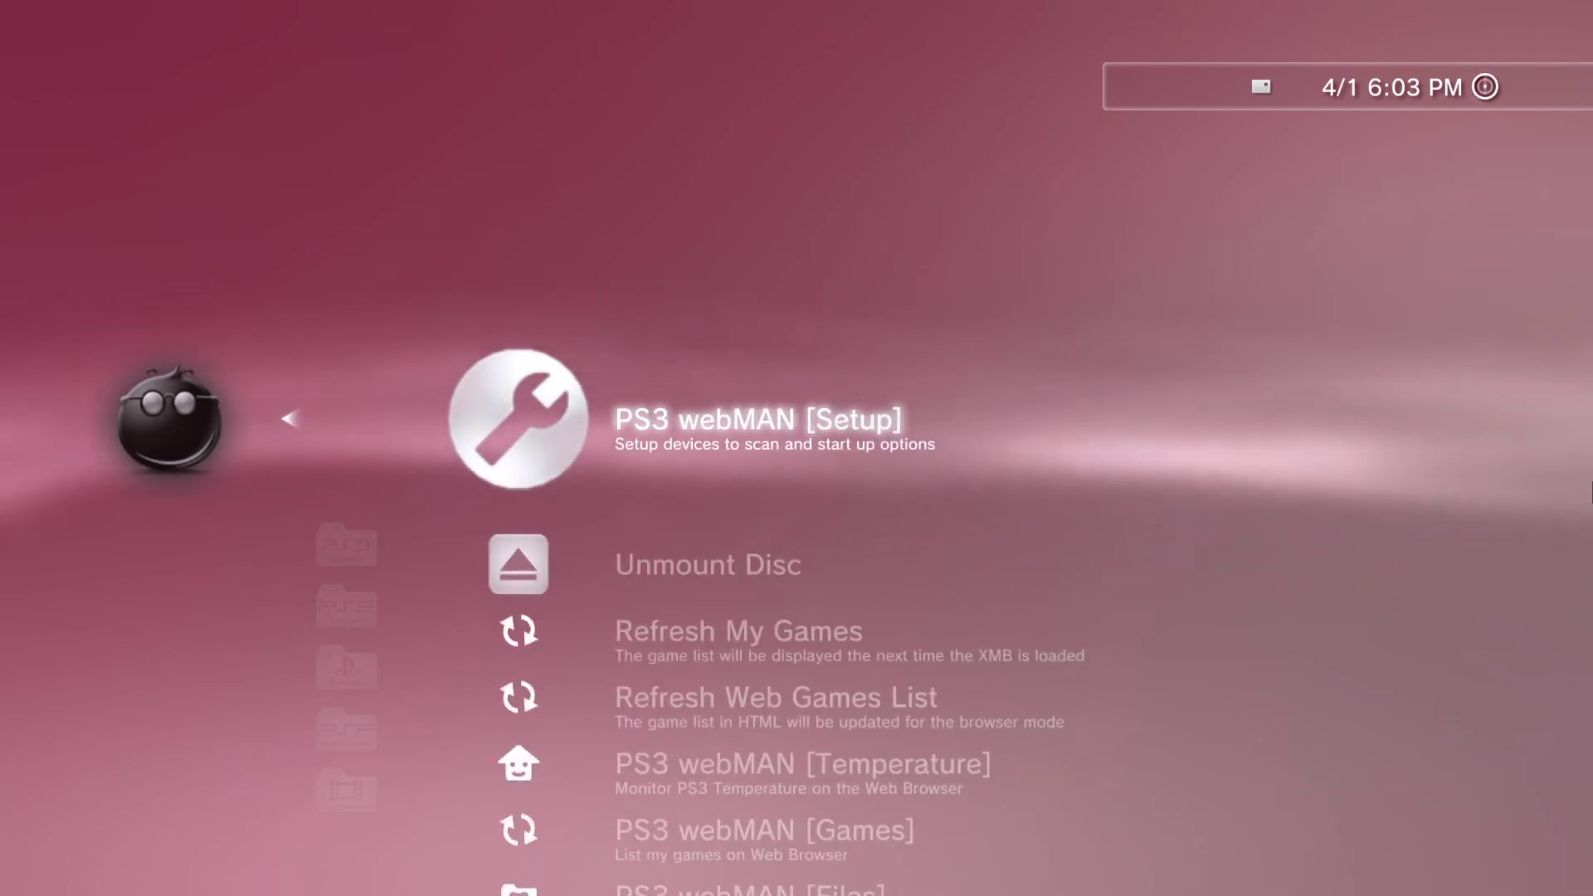
Step: From the webMAN setup page in the browser, mount Grand Theft Auto V from the Games grid
{"action": "key", "text": "Return"}
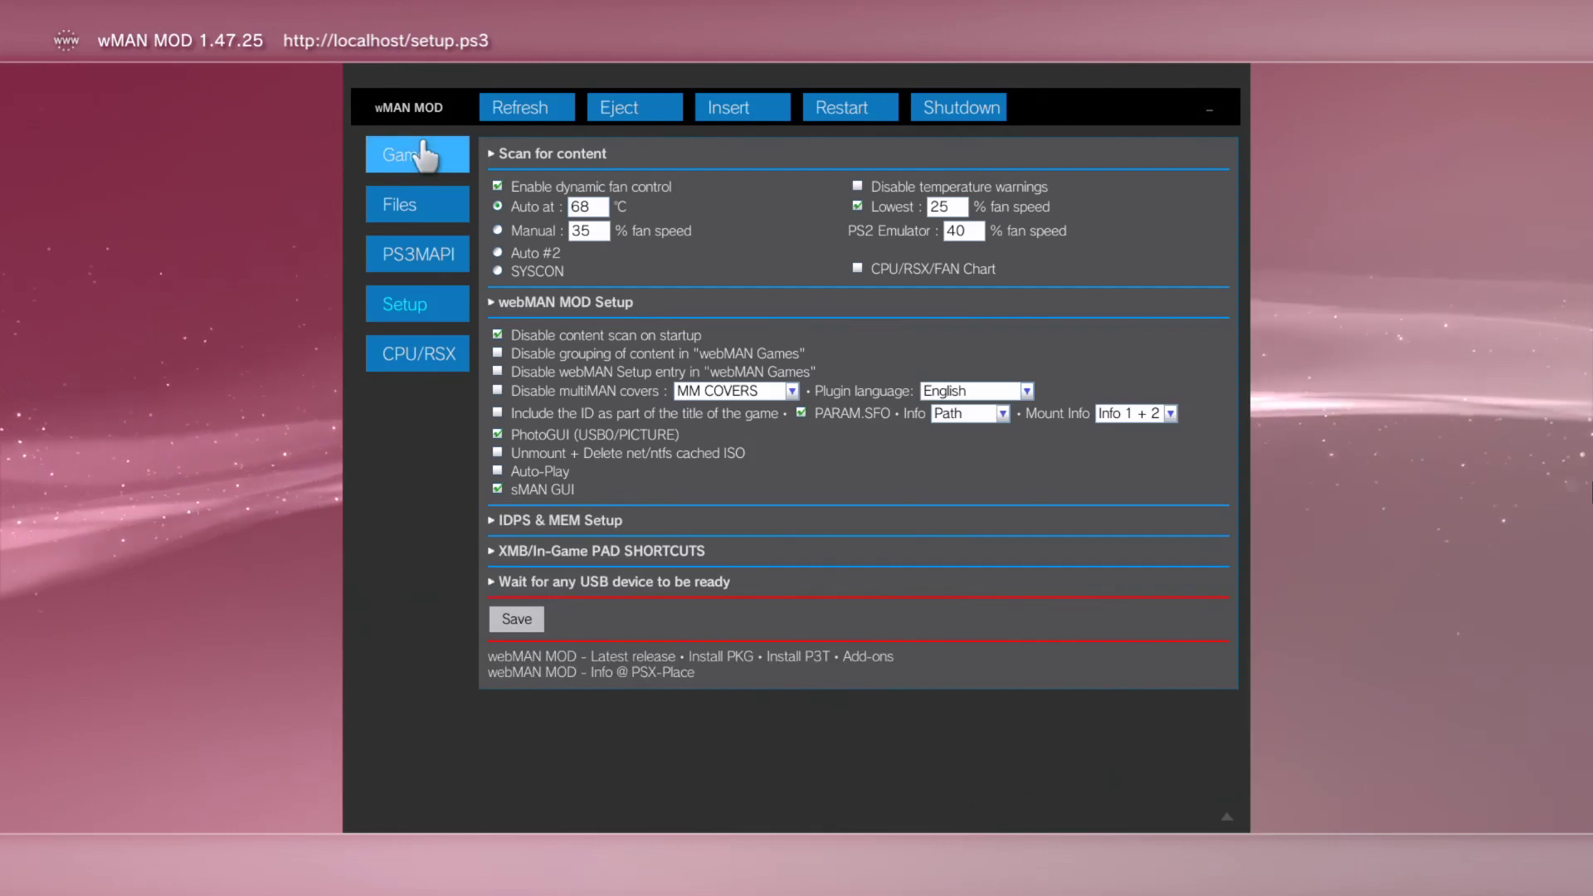
{"action": "left_click", "coordinate": [423, 148]}
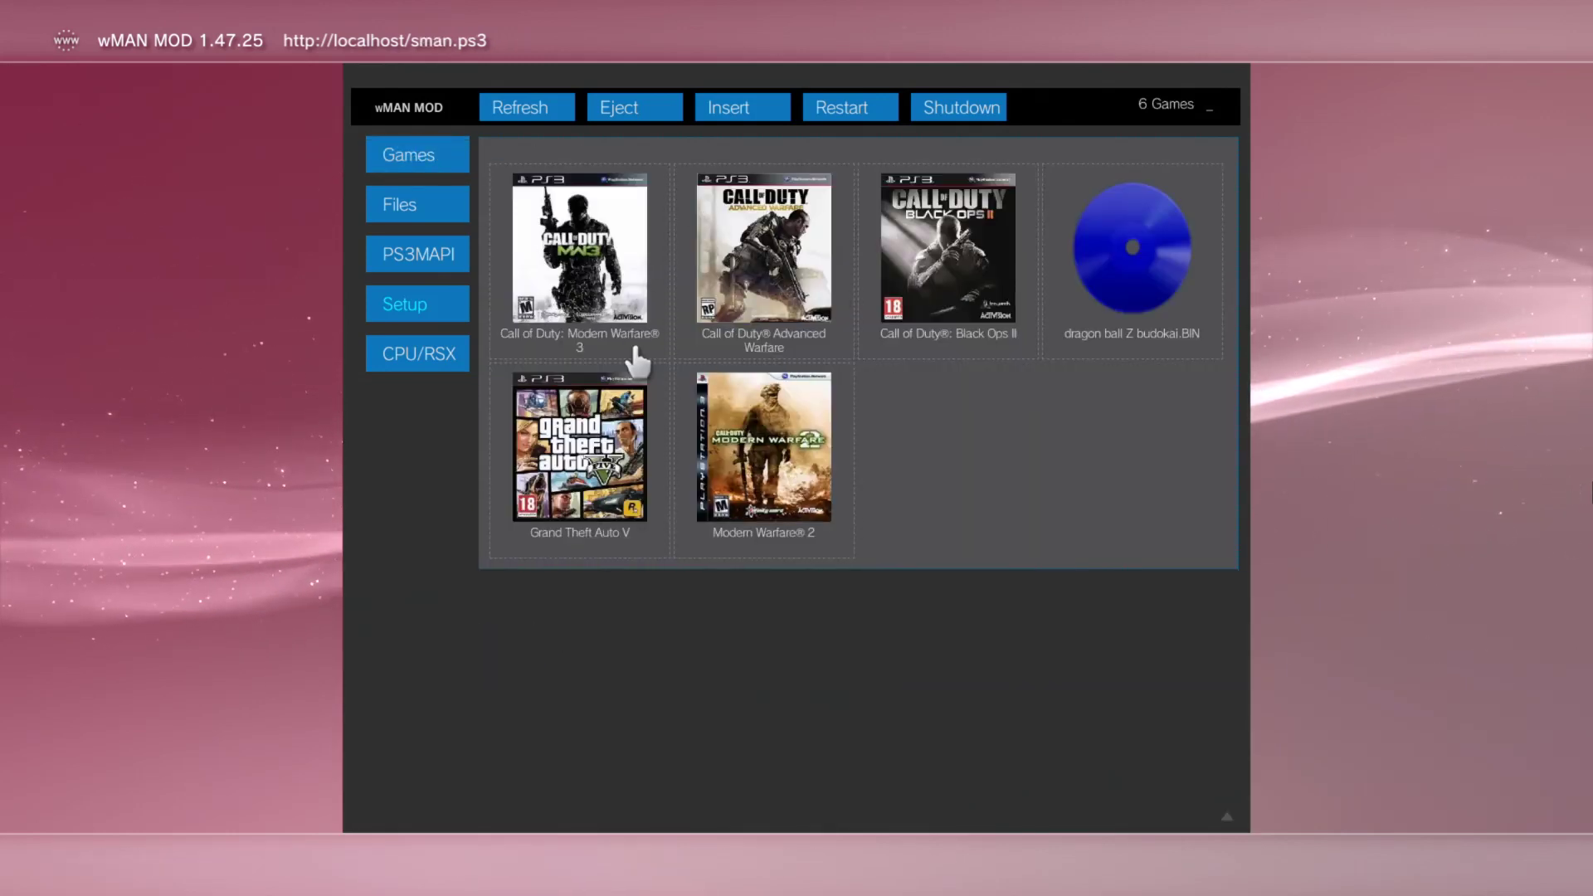
{"action": "left_click", "coordinate": [574, 407]}
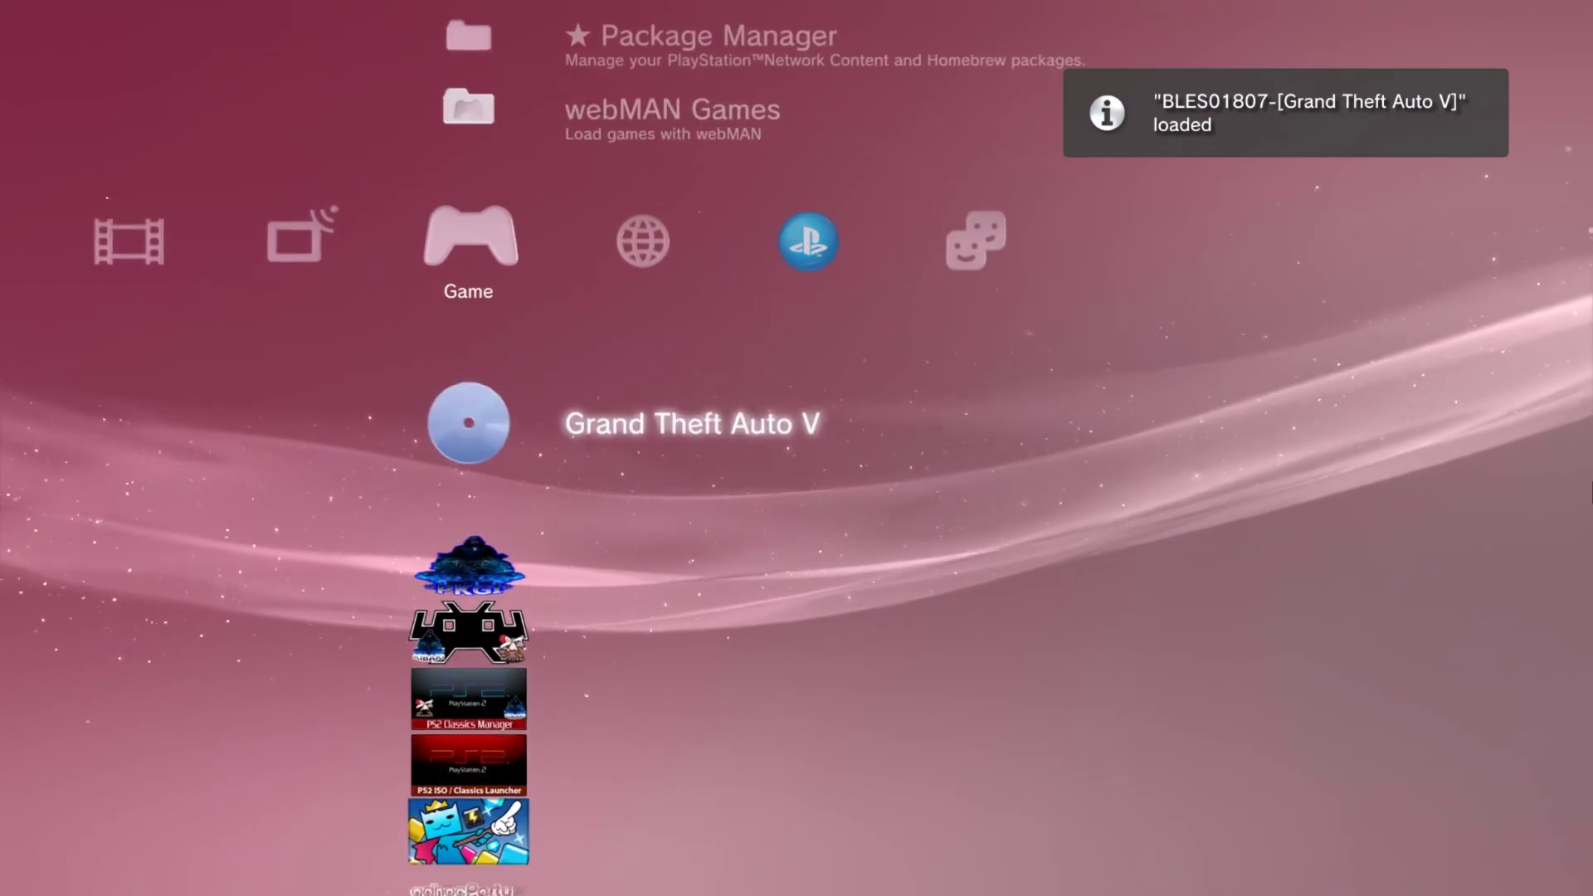
{"action": "key", "text": "Menu"}
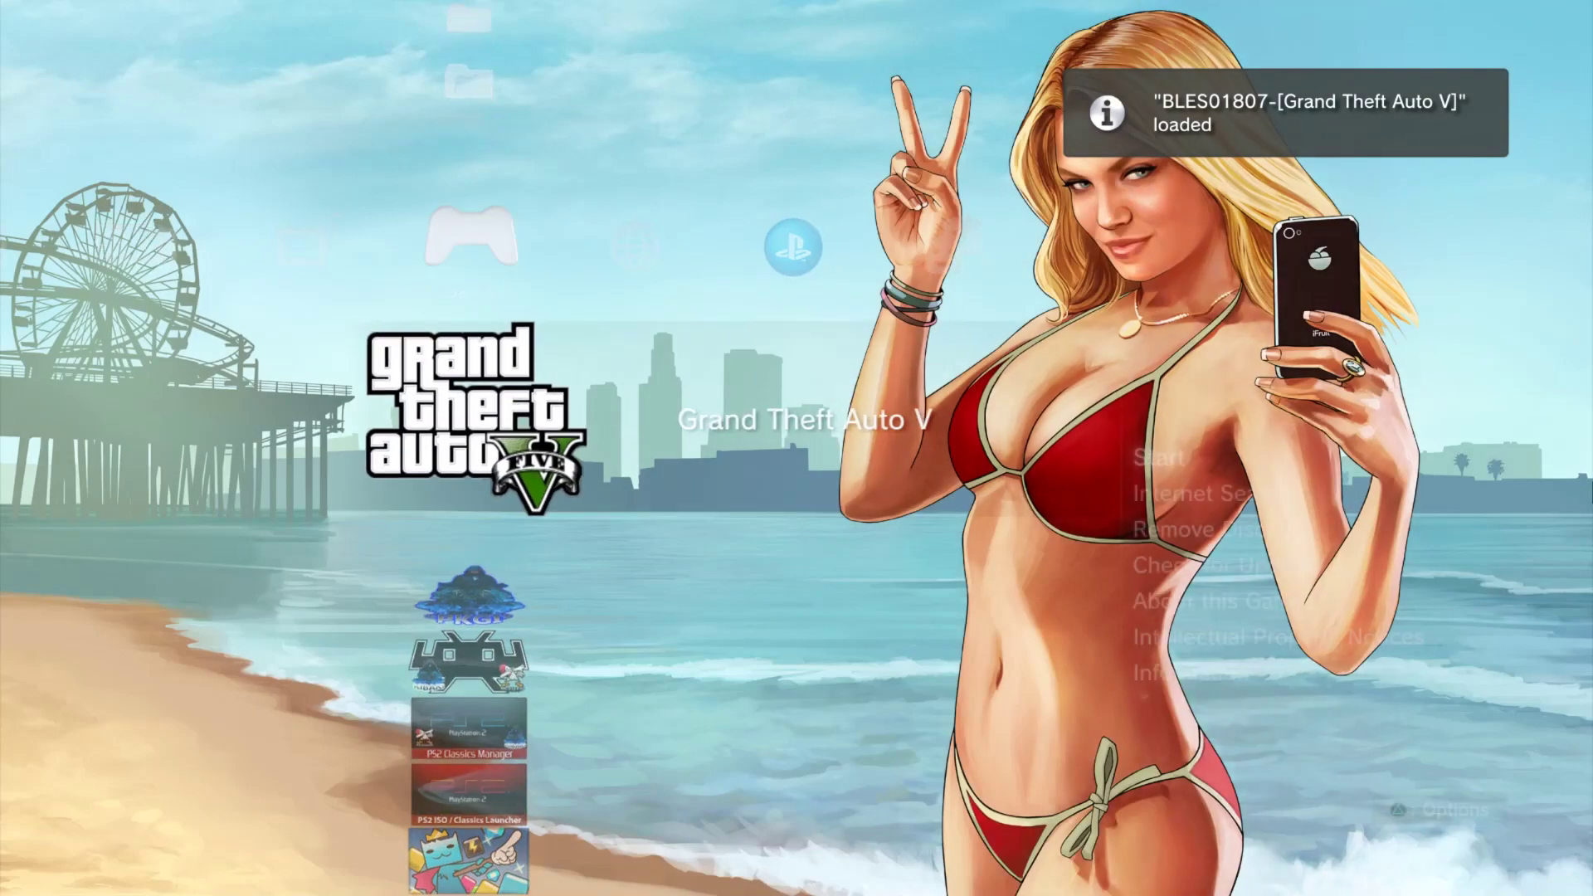
{"action": "key", "text": "Escape"}
{"action": "key", "text": "Down"}
{"action": "key", "text": "Down"}
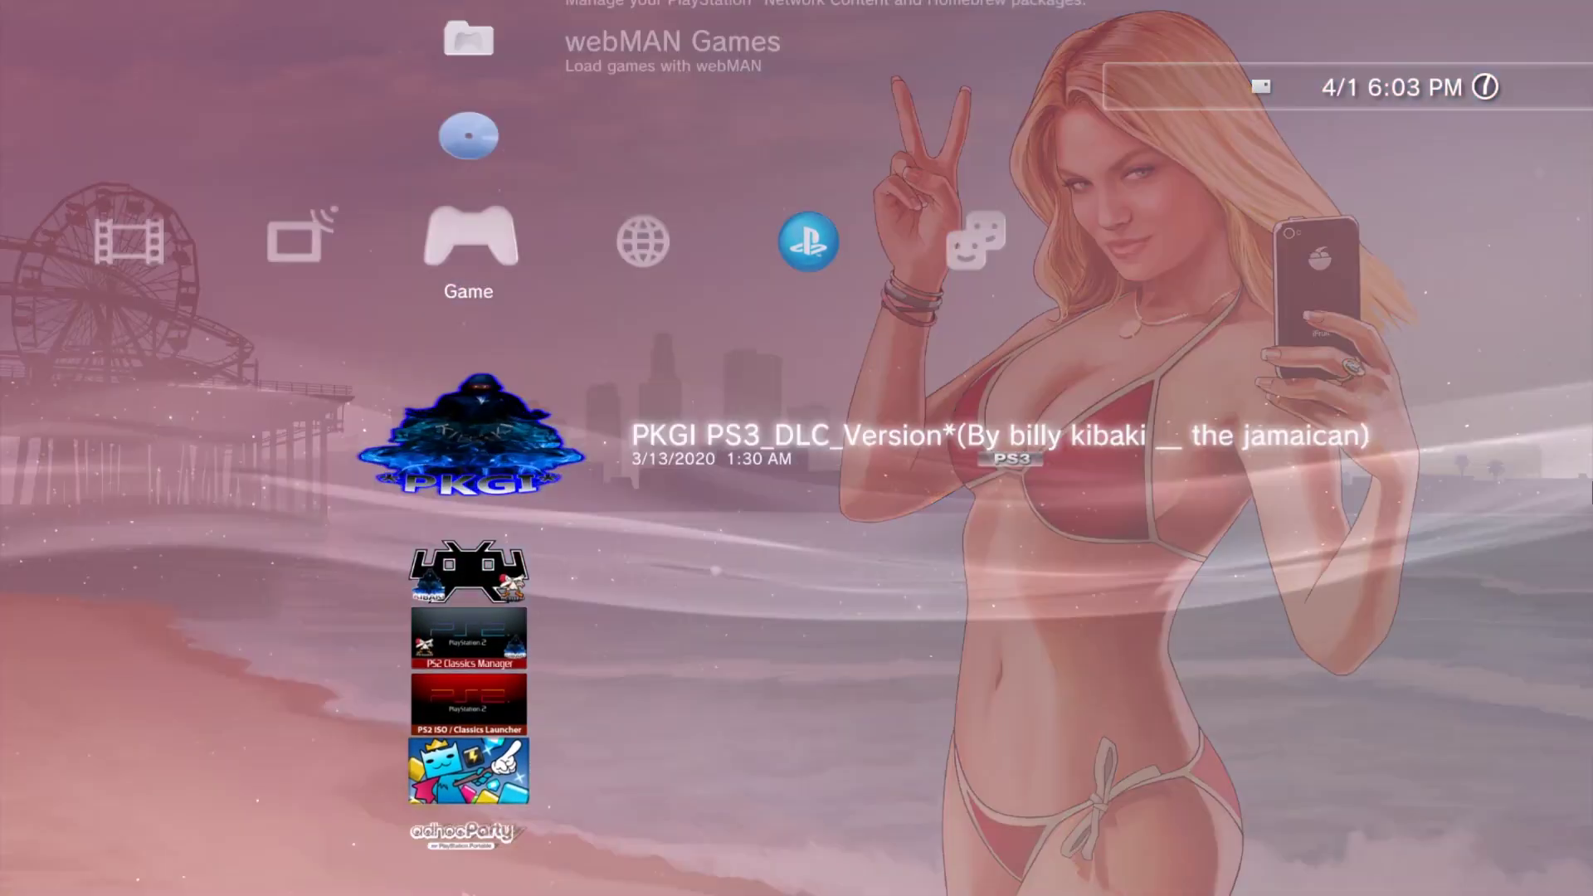
{"action": "key", "text": "Down"}
{"action": "key", "text": "Down"}
{"action": "key", "text": "Down"}
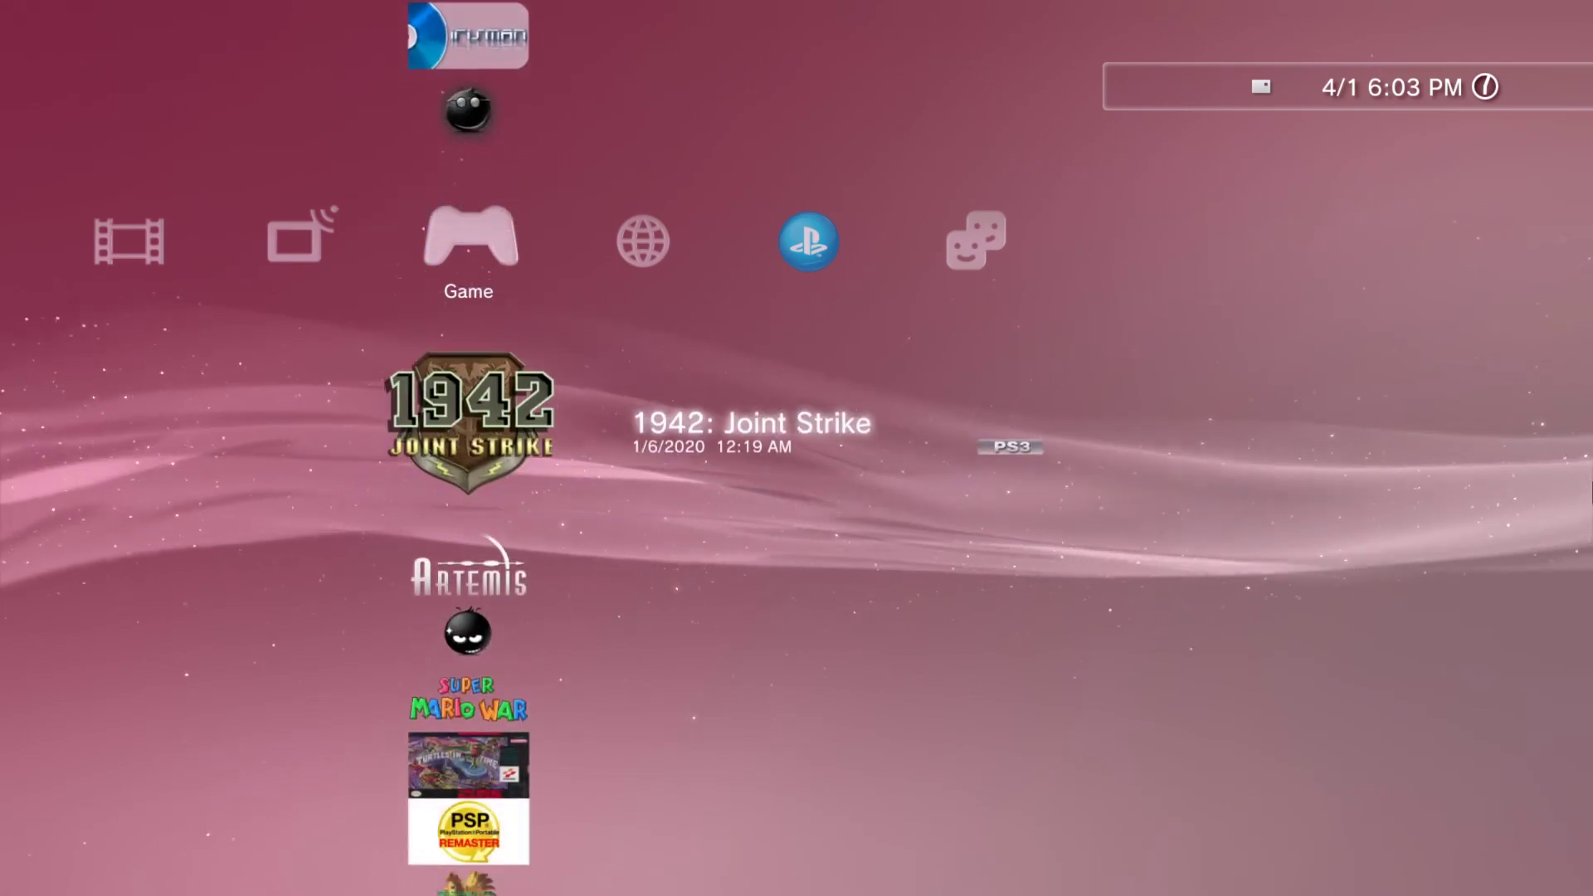
{"action": "key", "text": "Up"}
{"action": "key", "text": "Up"}
{"action": "key", "text": "Up"}
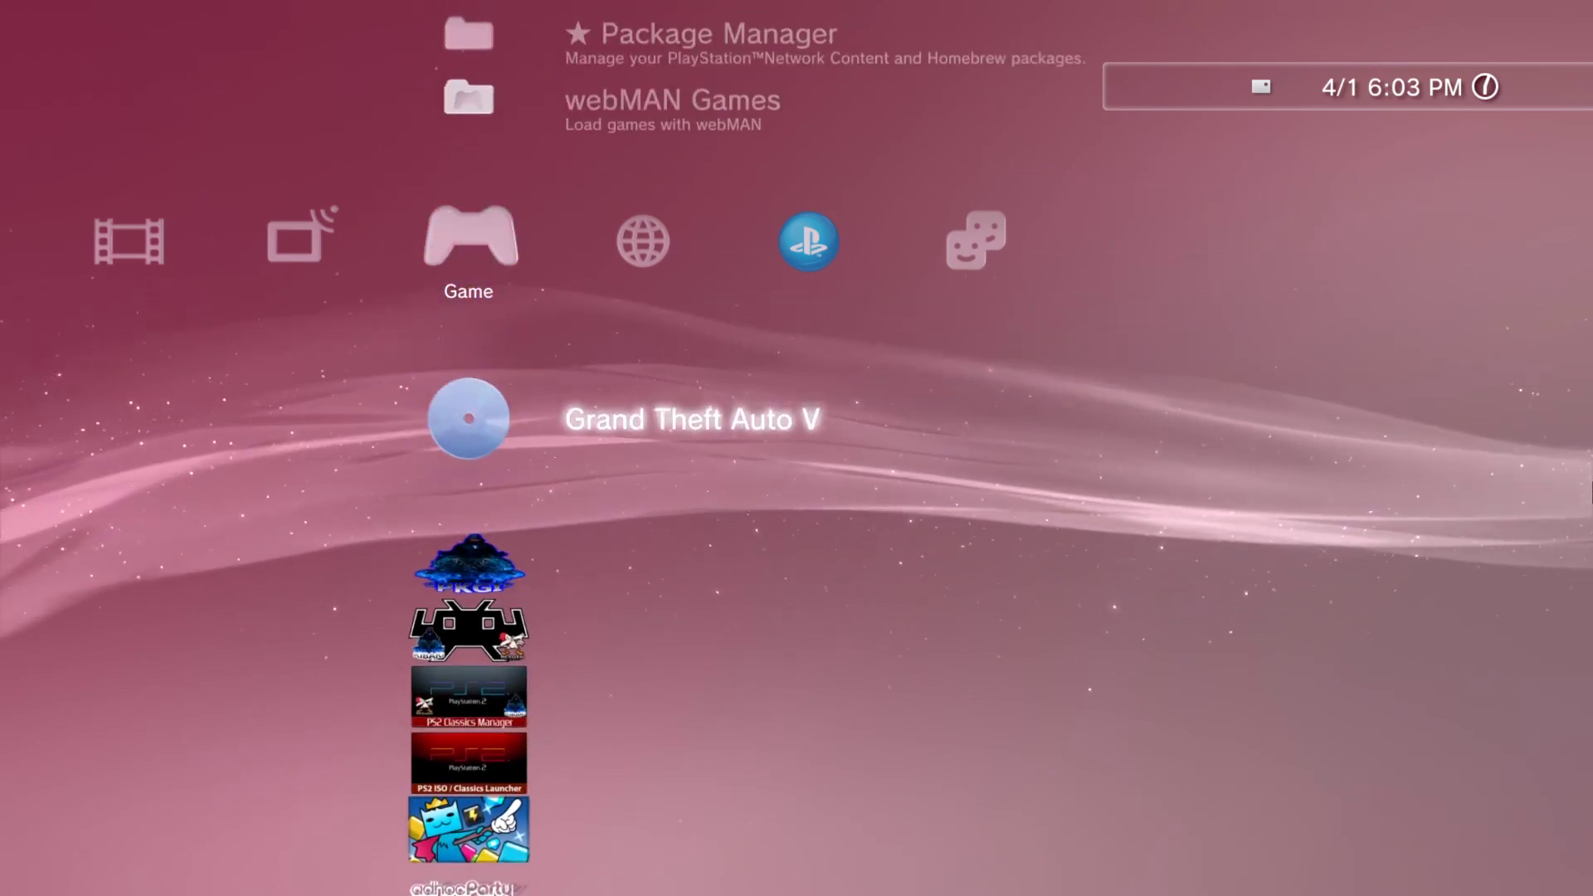